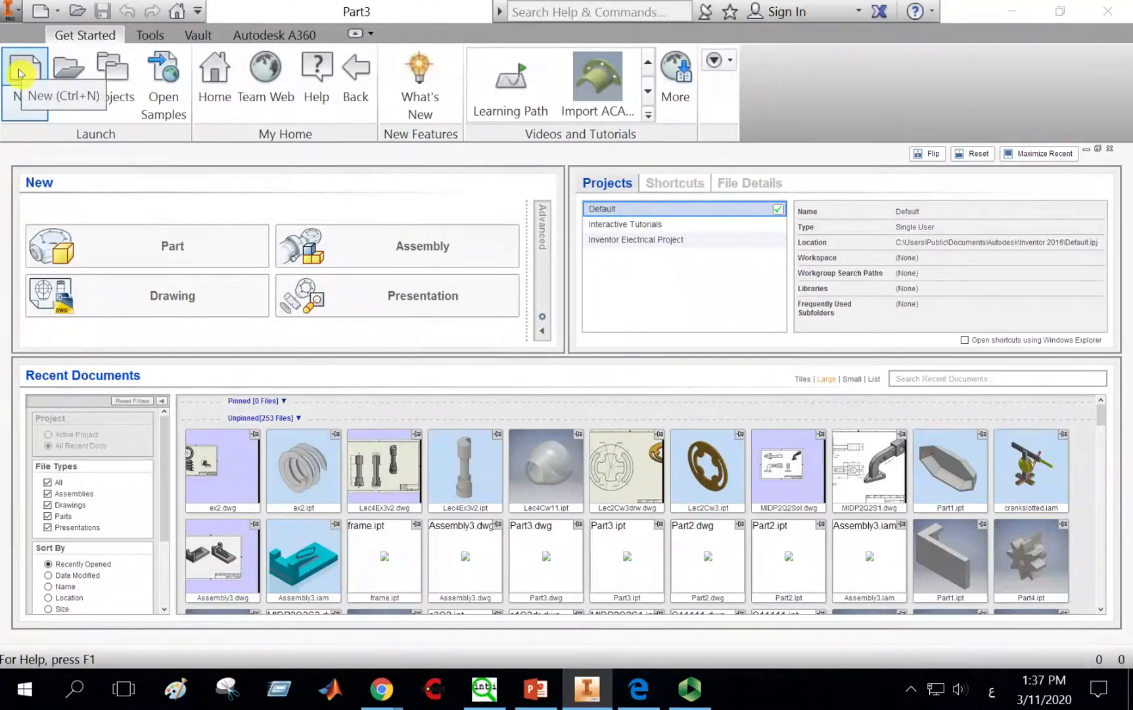
# Step: Create a new part from the metric Sheet Metal (mm).ipt template
pyautogui.click(20, 72)
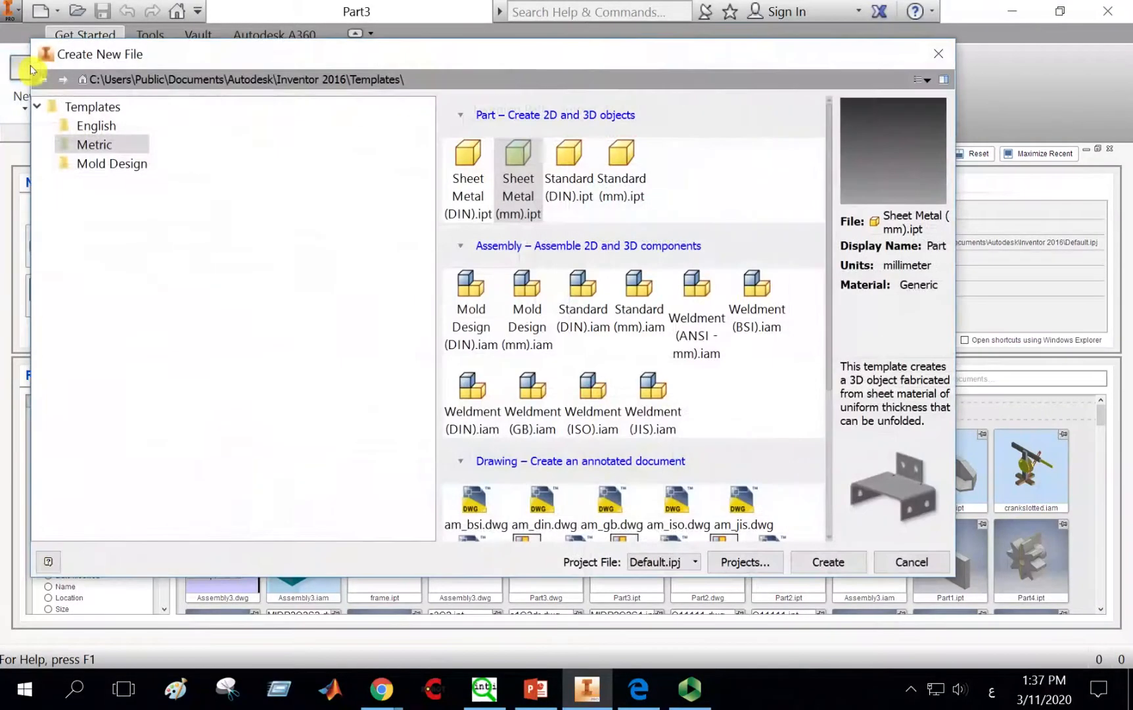
pyautogui.click(100, 132)
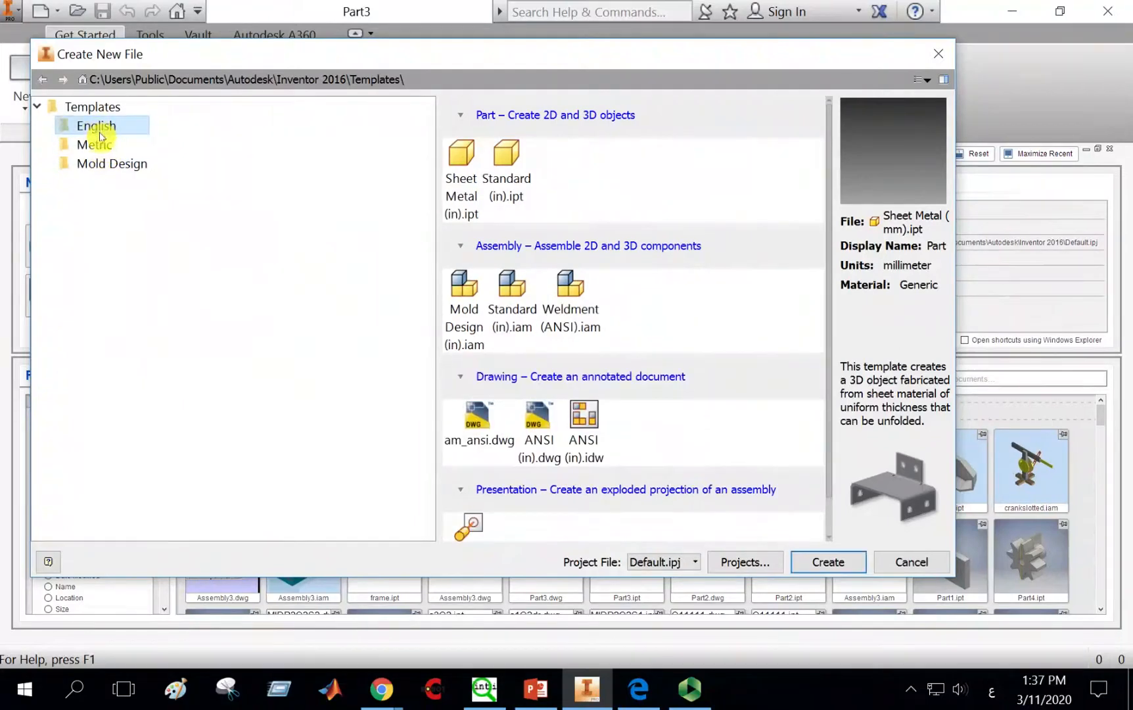
pyautogui.click(101, 145)
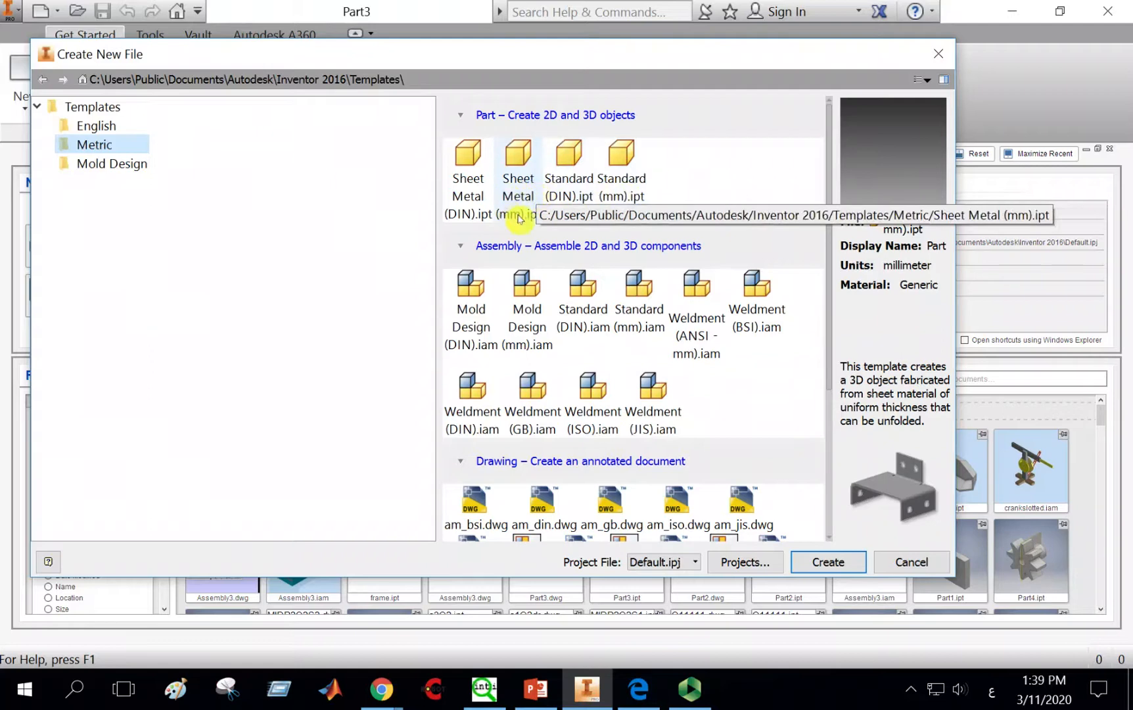
pyautogui.doubleClick(518, 176)
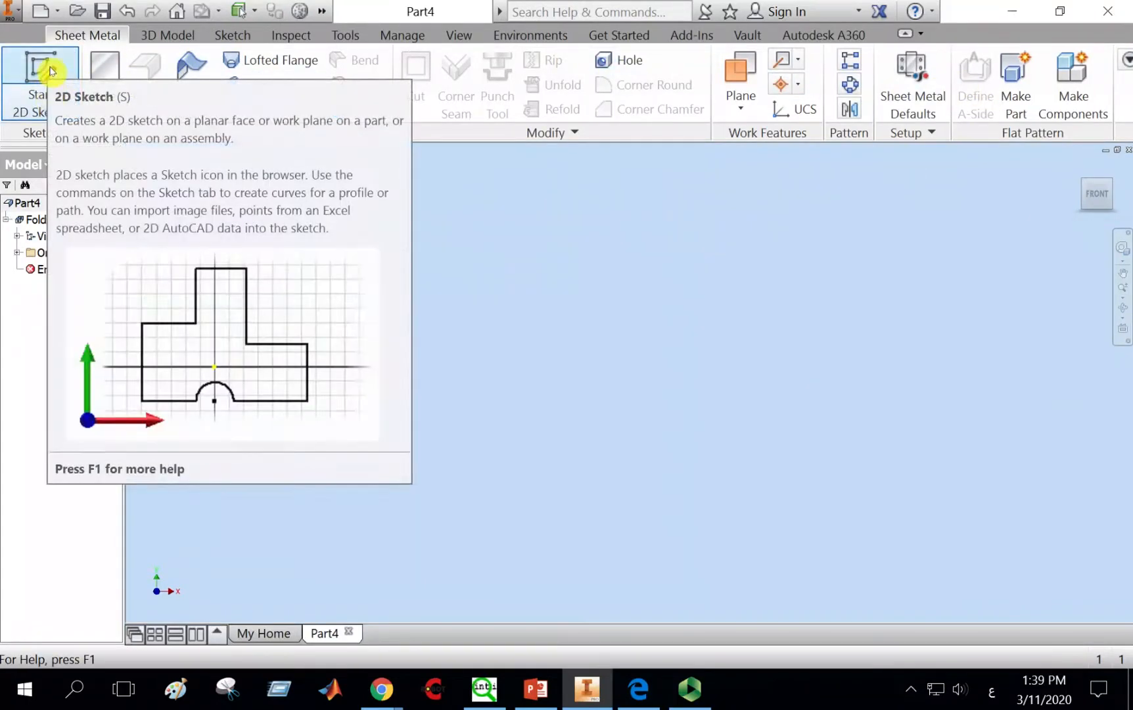
# Step: Start a 2D sketch on the front (XY) origin plane
pyautogui.click(181, 36)
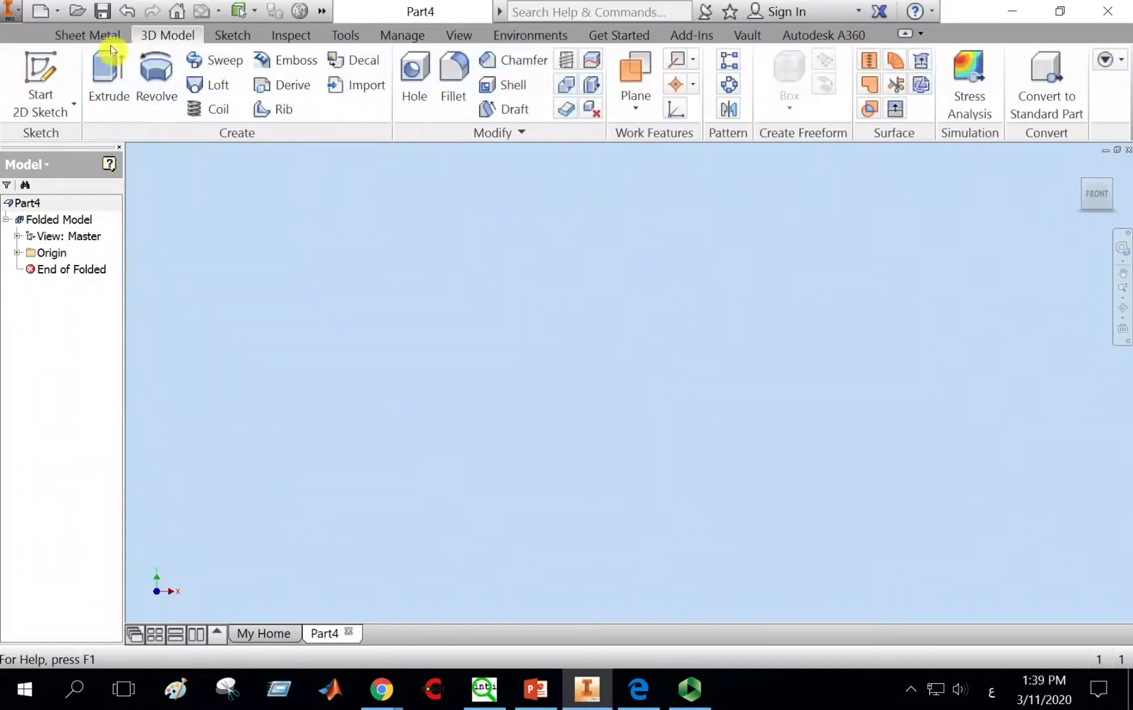
pyautogui.click(89, 36)
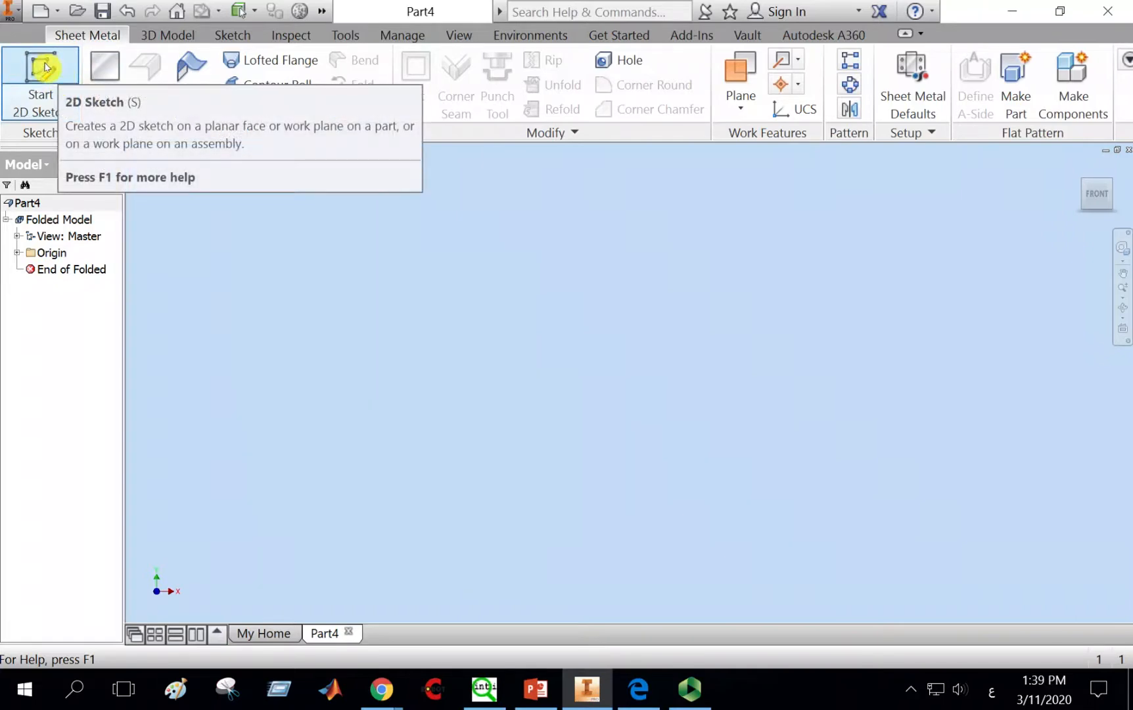
pyautogui.click(45, 66)
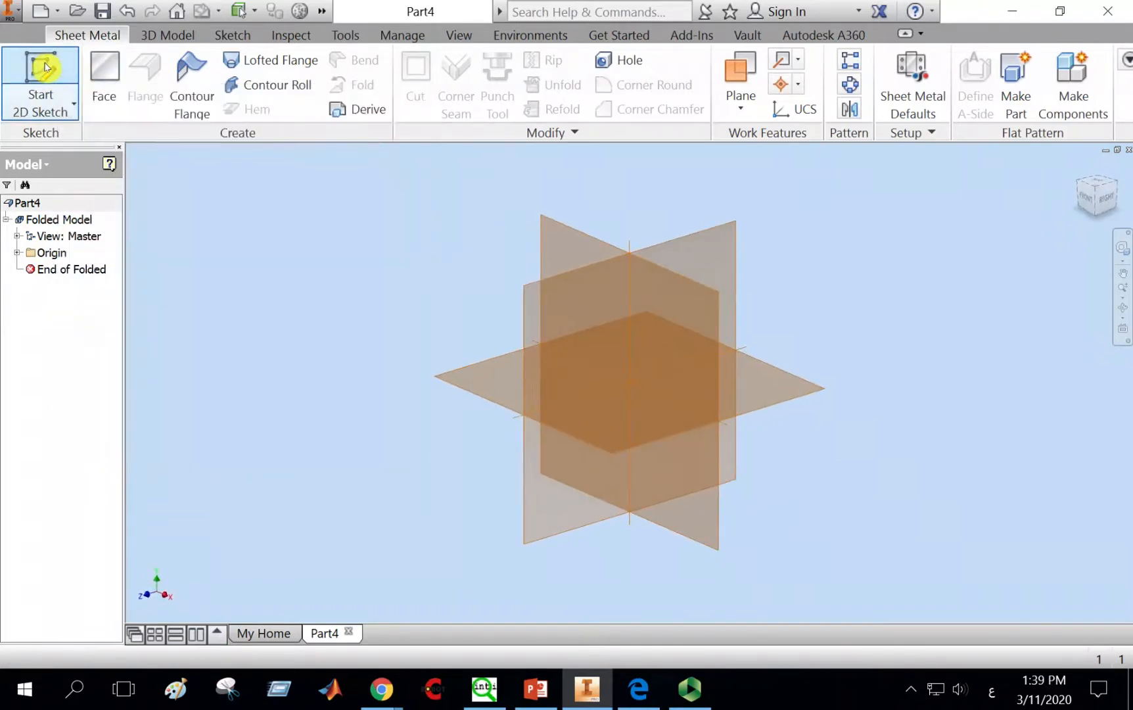
pyautogui.click(558, 238)
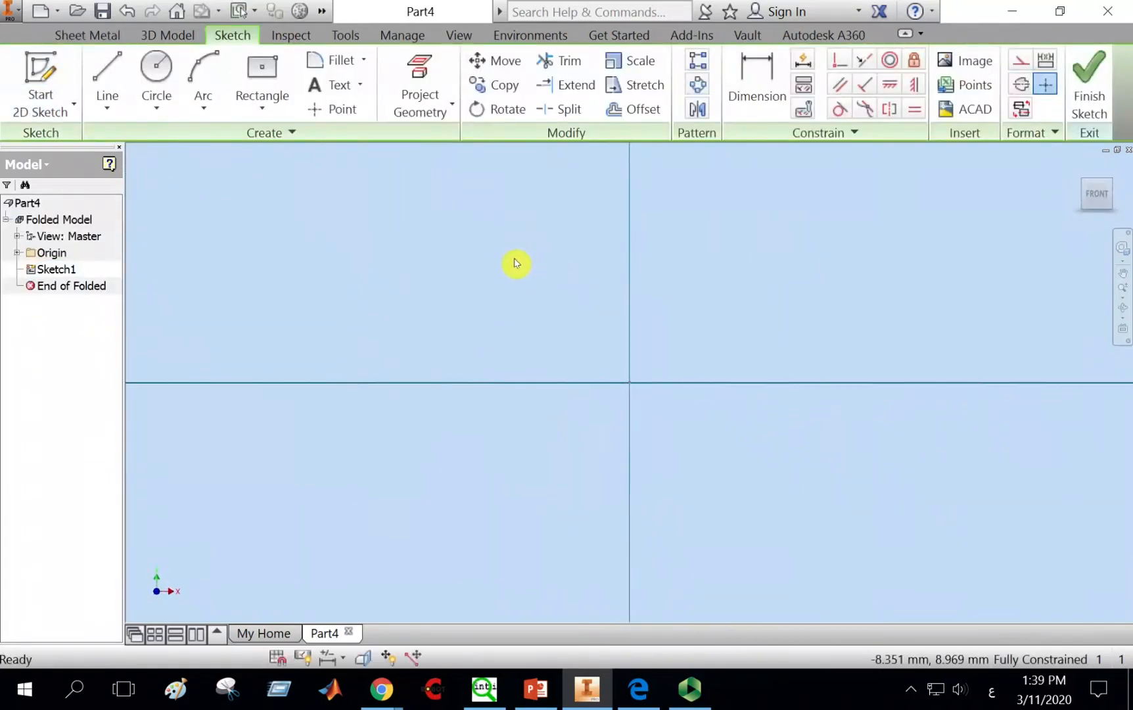
pyautogui.moveTo(532, 273)
pyautogui.mouseDown(button='middle')
pyautogui.moveTo(460, 259)
pyautogui.moveTo(468, 274)
pyautogui.moveTo(510, 278)
pyautogui.mouseUp(button='middle')
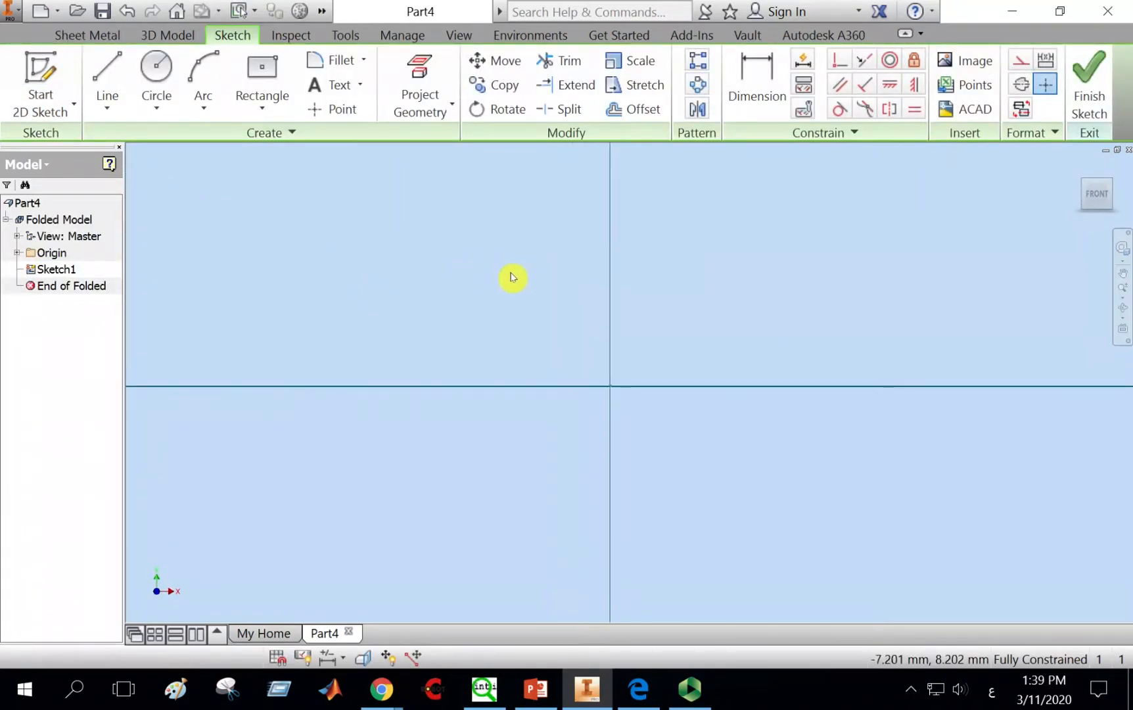
# Step: Sketch a center rectangle at the origin about 33 mm wide and 20 mm tall
pyautogui.click(270, 77)
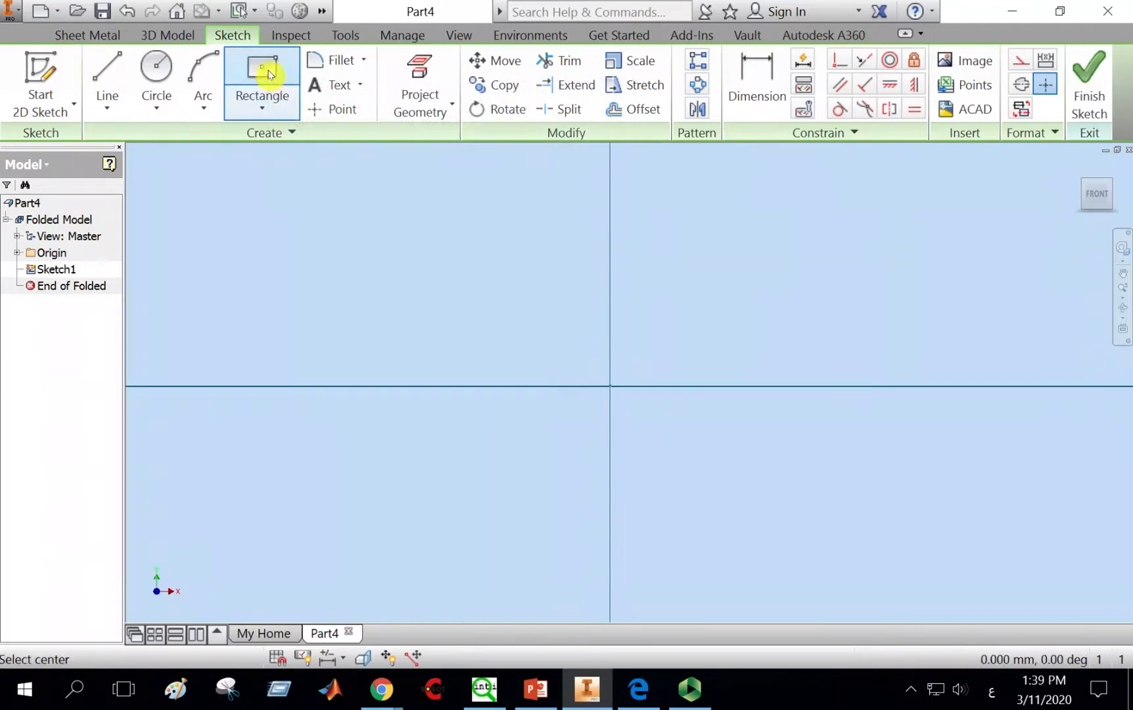
pyautogui.click(611, 388)
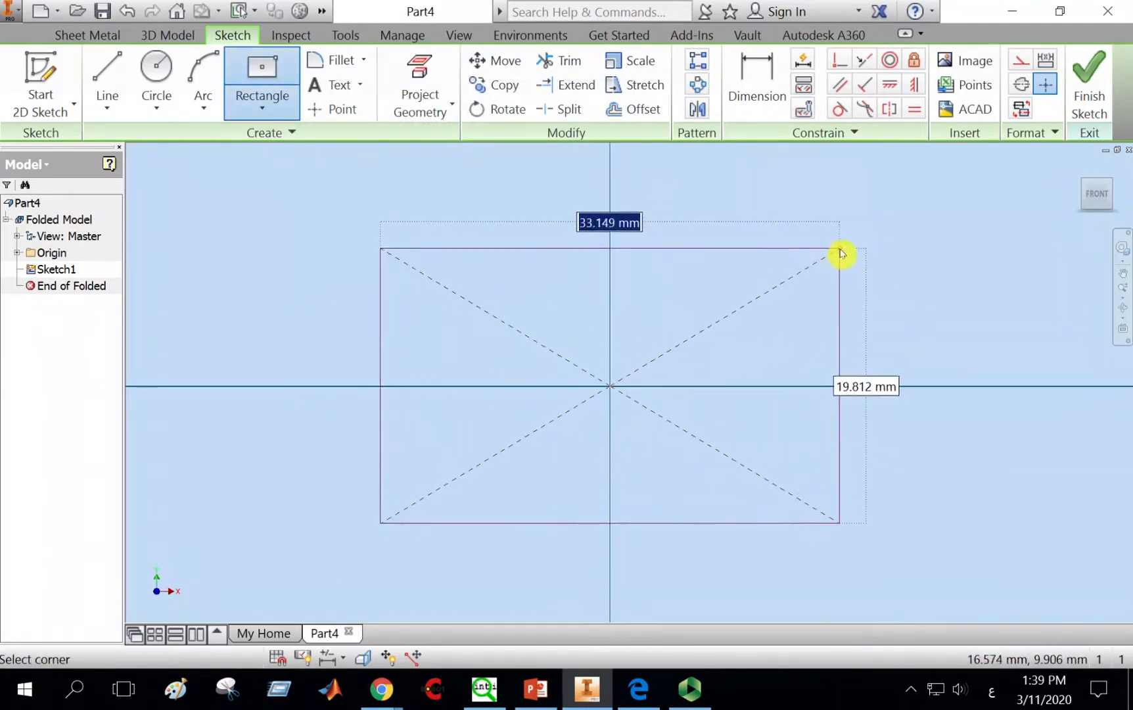
pyautogui.click(841, 253)
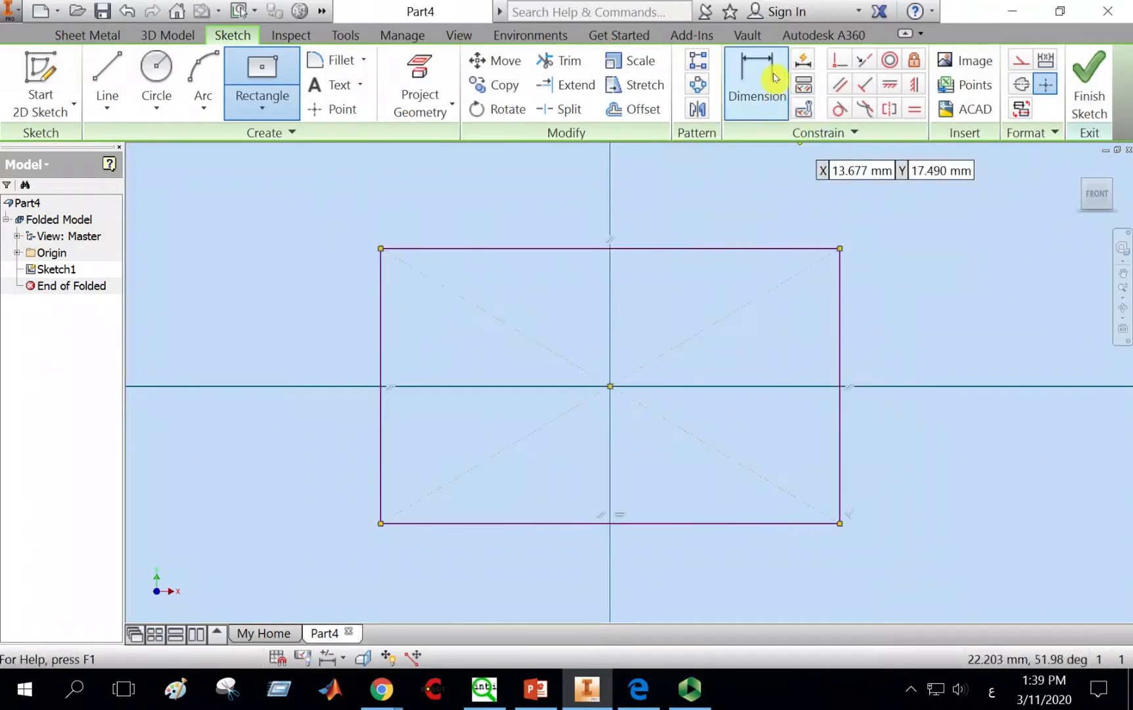
# Step: Dimension the rectangle's top edge and set its width to 100 mm
pyautogui.click(756, 86)
pyautogui.click(708, 249)
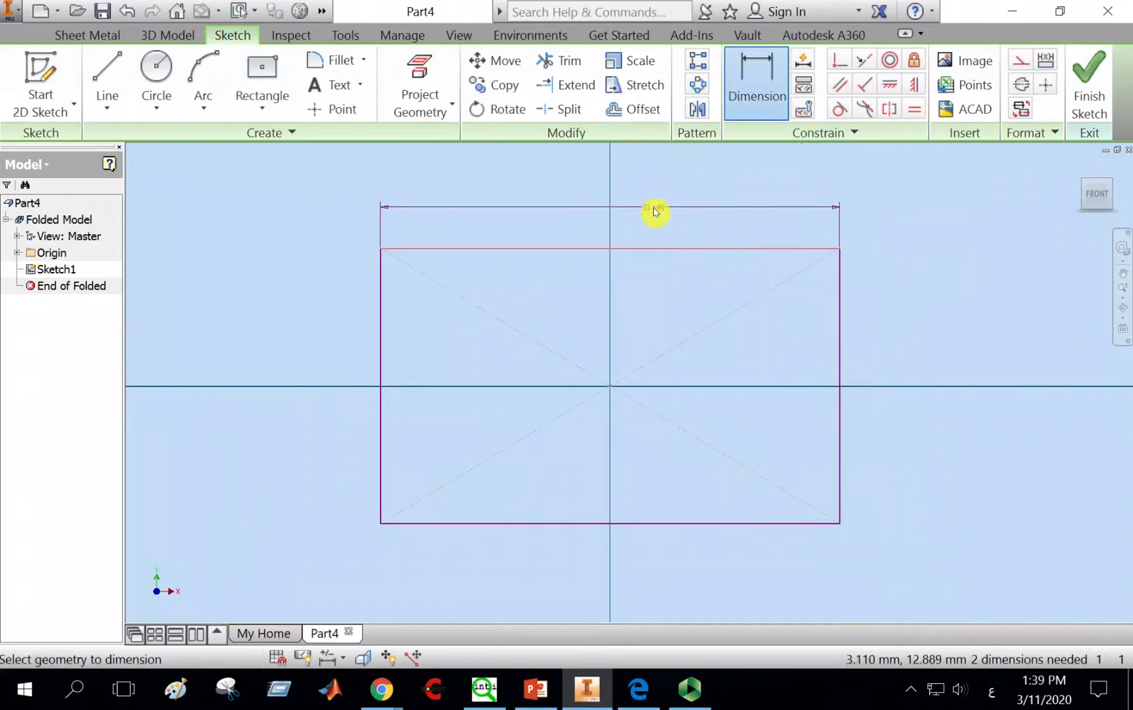
pyautogui.click(655, 209)
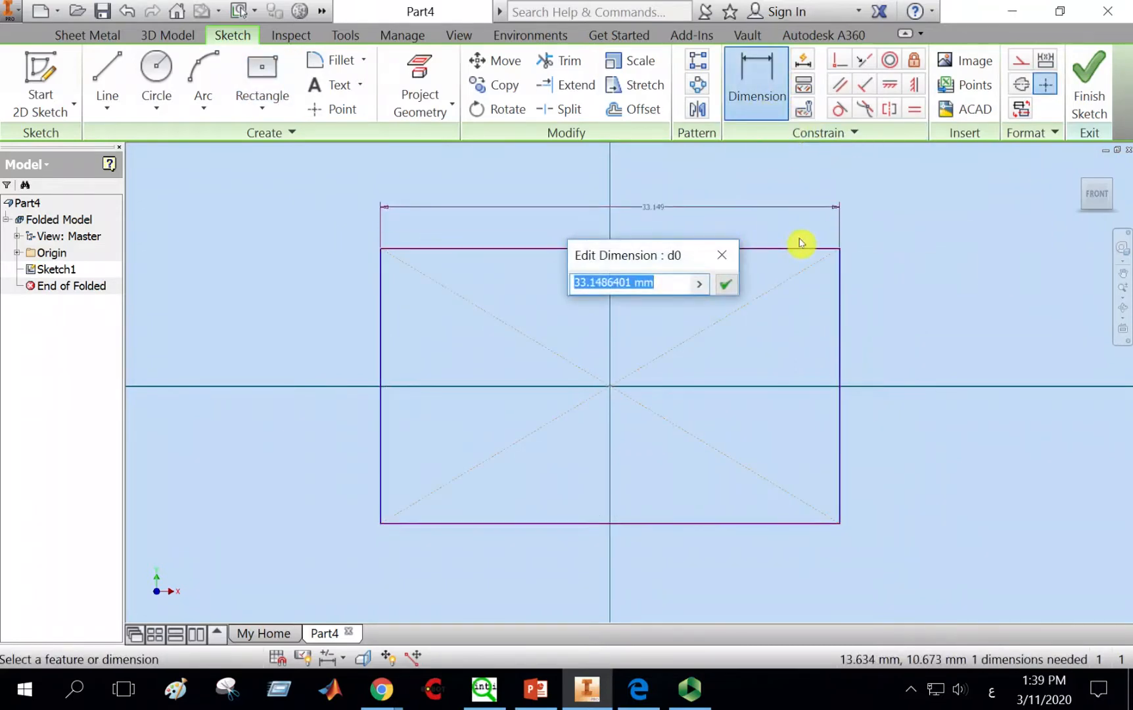
pyautogui.write('10')
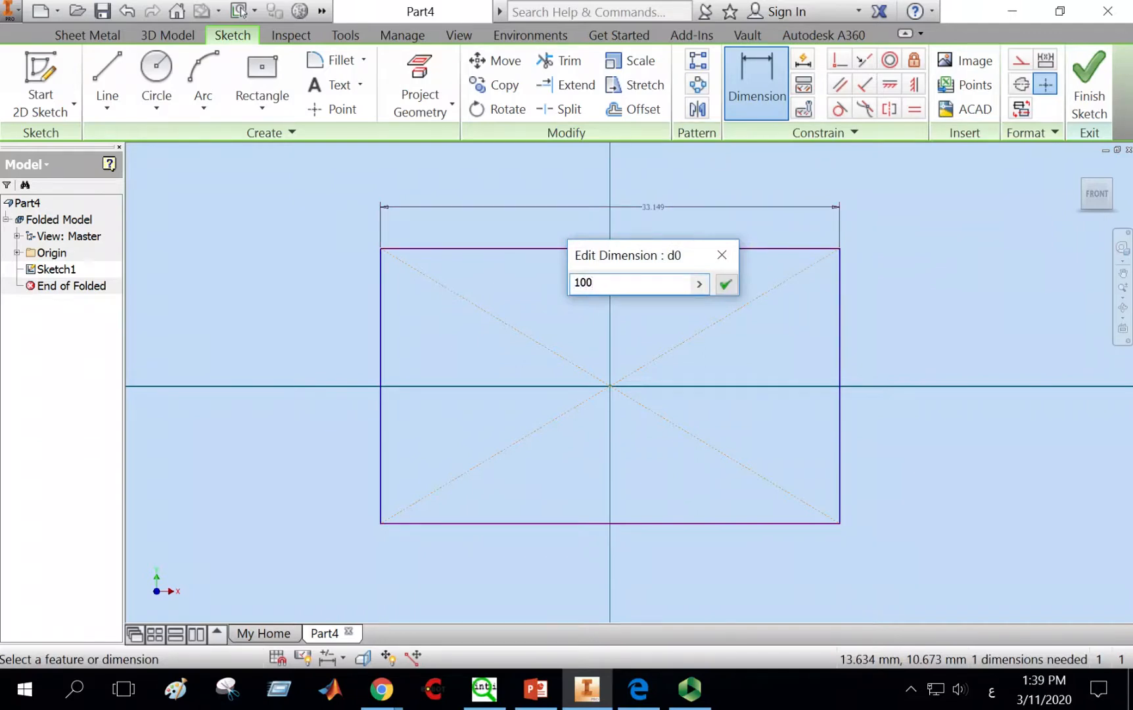
pyautogui.write('0')
pyautogui.click(727, 287)
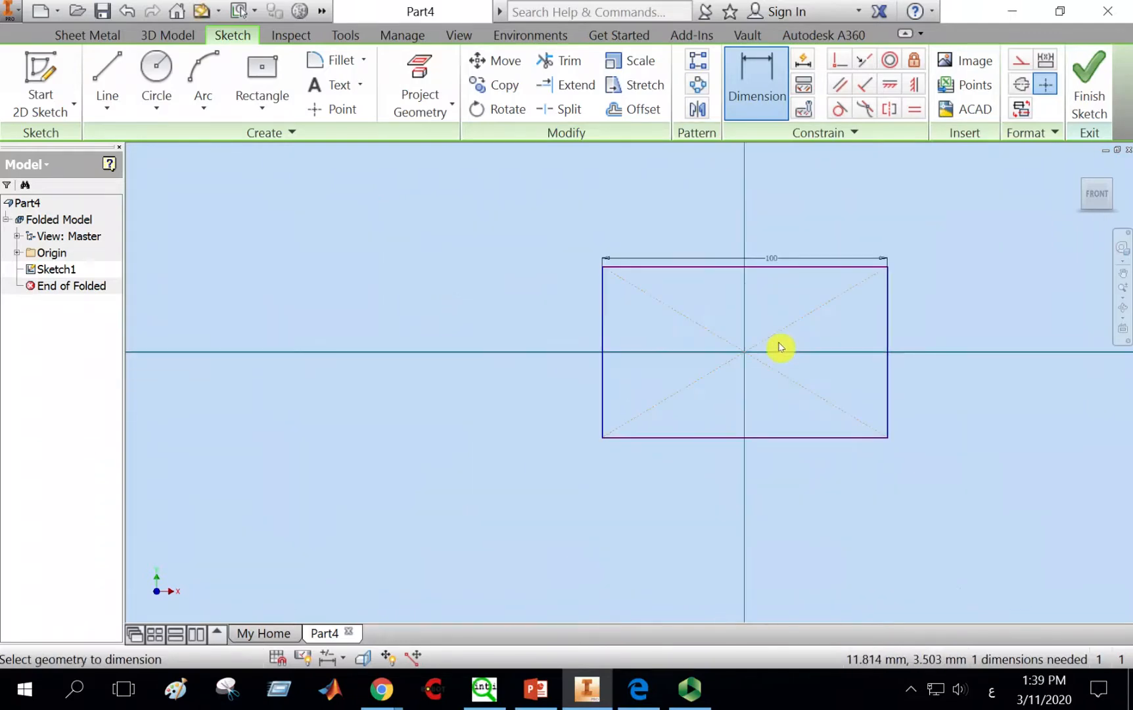
# Step: Dimension the rectangle's right edge to a height of 50 mm and finish the sketch
pyautogui.moveTo(781, 347); pyautogui.dragTo(623, 357, button='middle')
pyautogui.scroll(3, 622, 357)
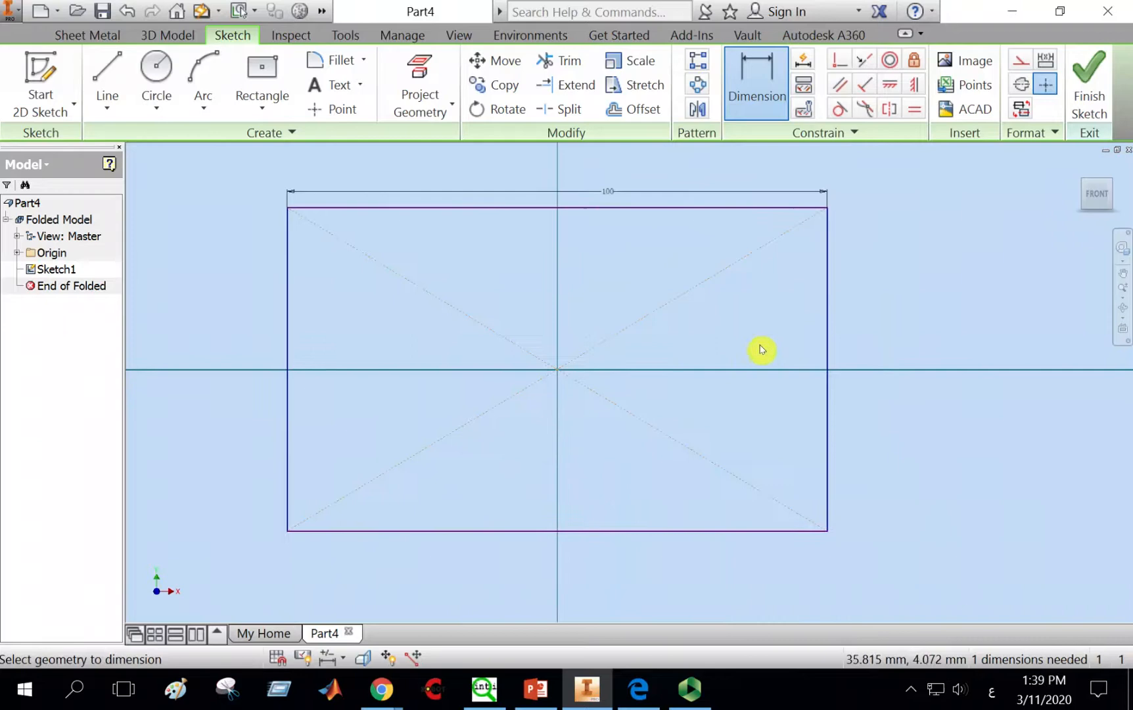
pyautogui.click(825, 345)
pyautogui.click(898, 340)
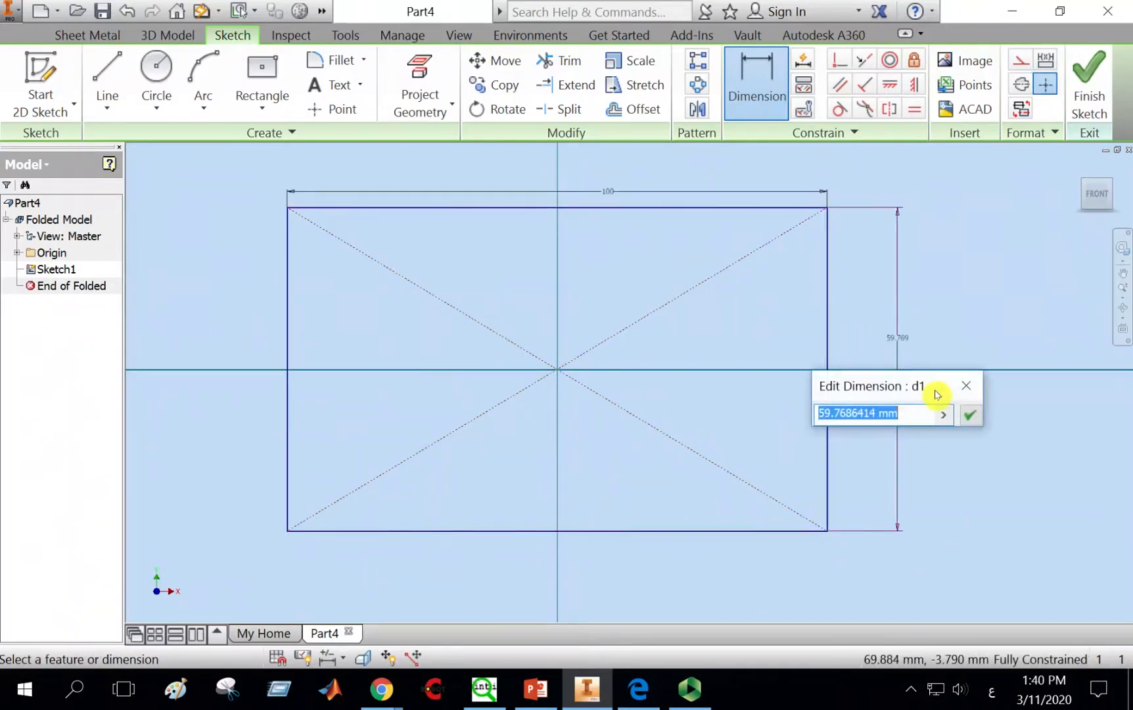
pyautogui.write('50')
pyautogui.press('Return')
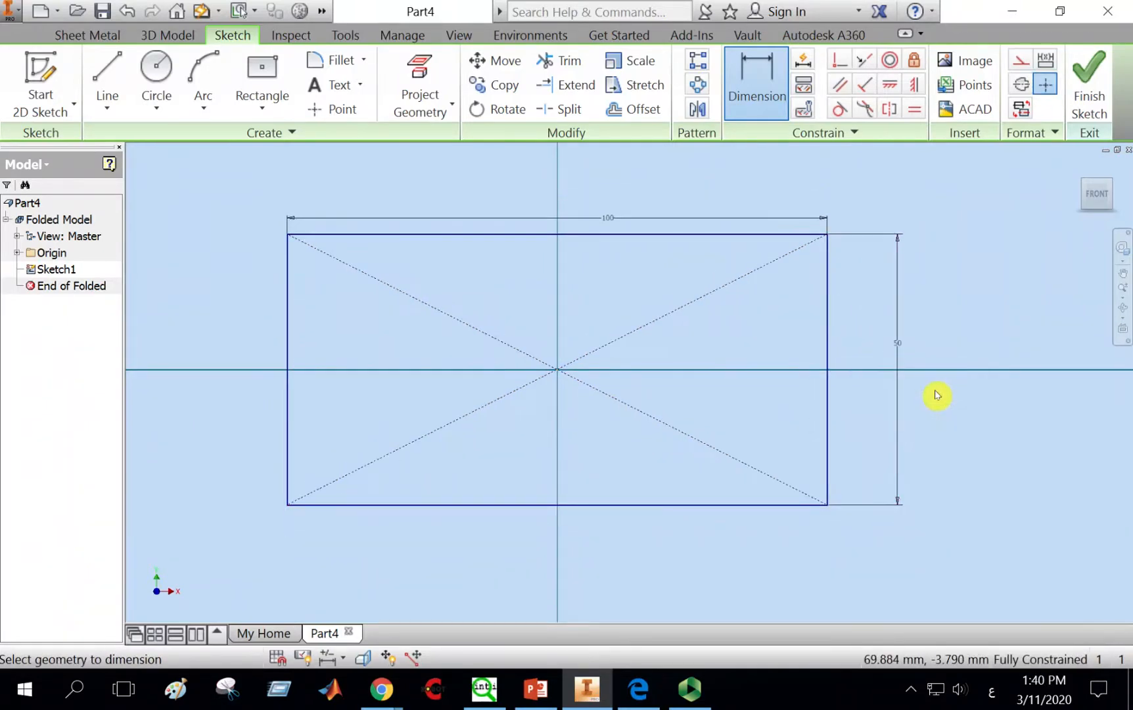
pyautogui.click(1088, 89)
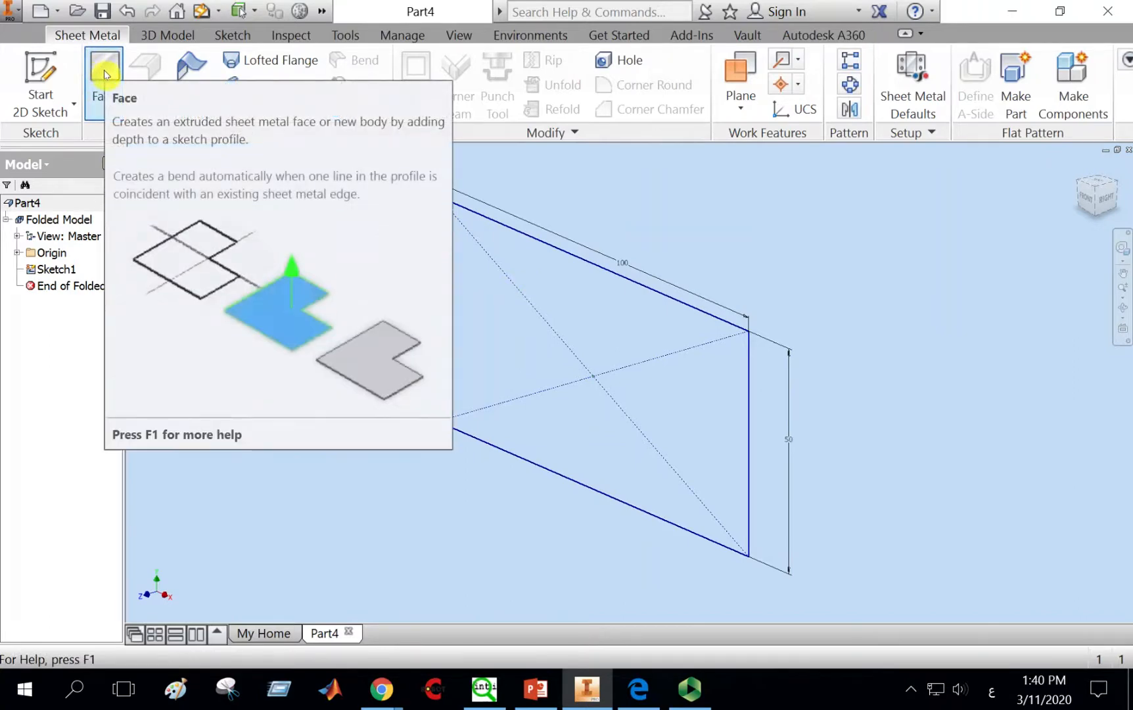
# Step: Create a sheet metal Face from the rectangle profile with the offset direction flipped
pyautogui.click(104, 70)
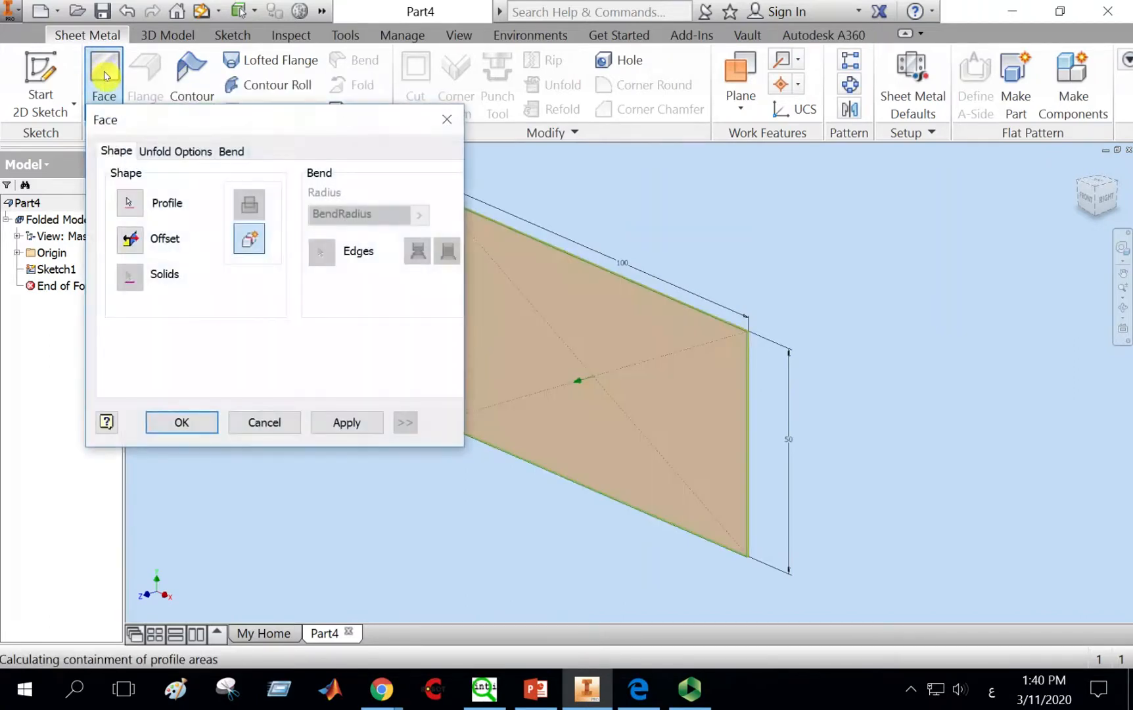
pyautogui.moveTo(248, 119)
pyautogui.mouseDown()
pyautogui.moveTo(220, 109)
pyautogui.moveTo(215, 84)
pyautogui.mouseUp()
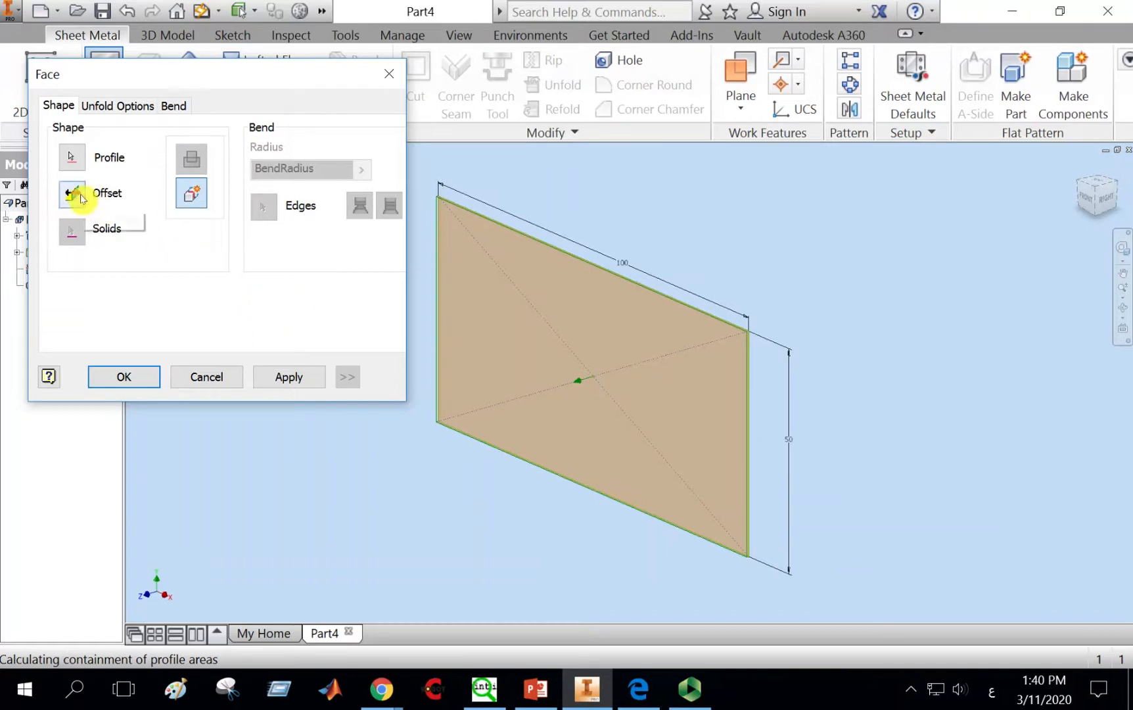
pyautogui.click(81, 198)
pyautogui.click(77, 197)
pyautogui.click(307, 381)
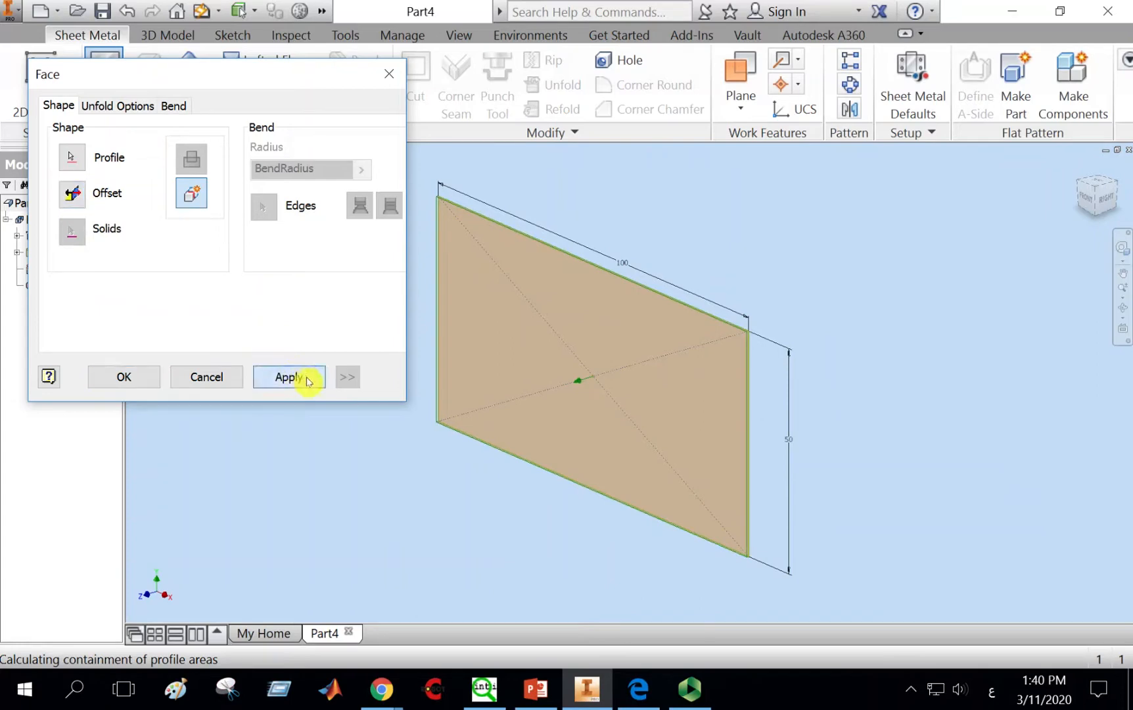
pyautogui.click(227, 380)
# Step: In Sheet Metal Defaults, stop using the rule thickness and apply a 5 mm thickness
pyautogui.scroll(-3, 757, 427)
pyautogui.scroll(3, 757, 428)
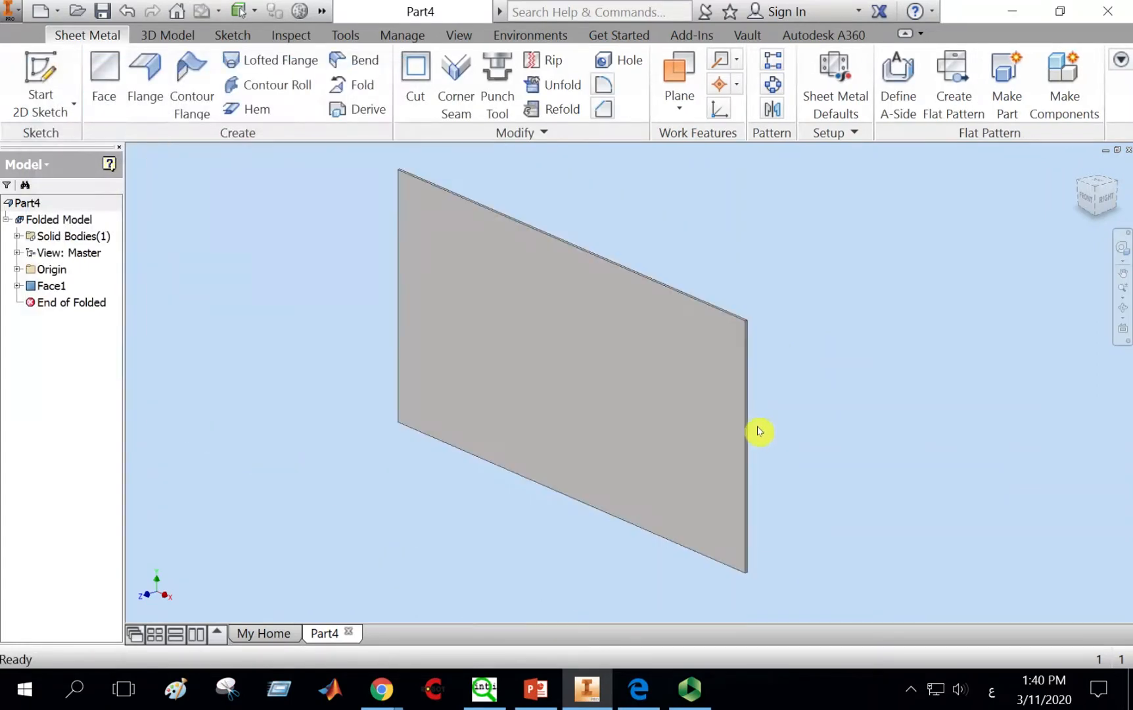
pyautogui.moveTo(778, 421); pyautogui.dragTo(788, 416, button='middle')
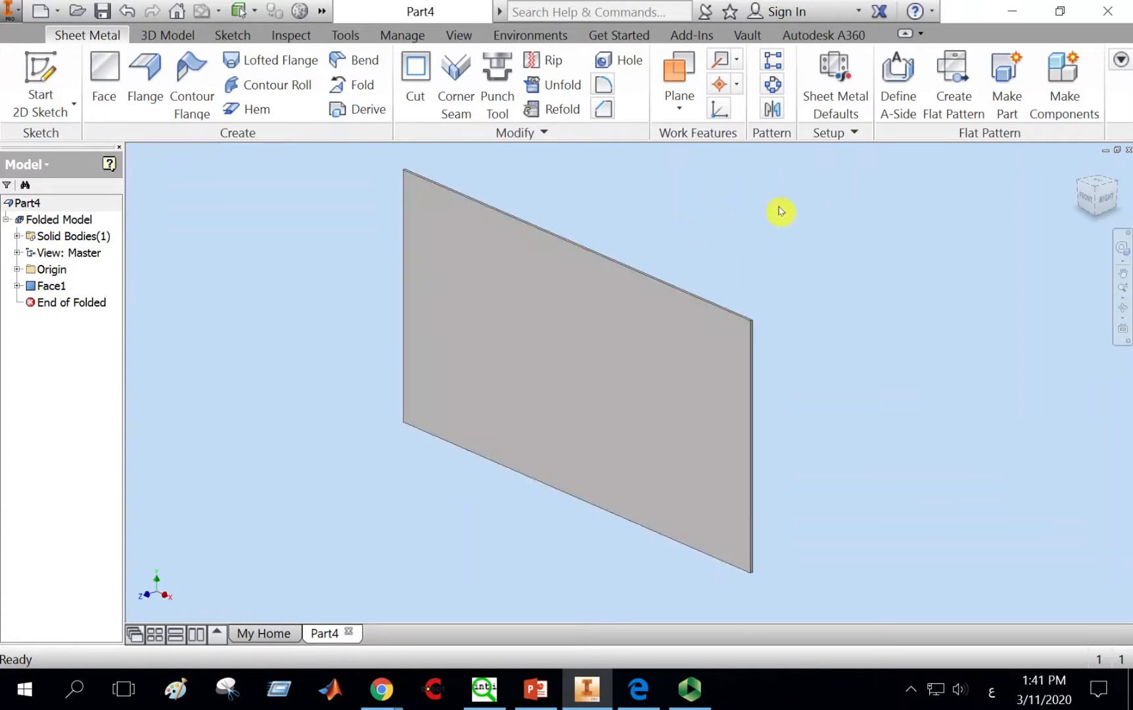
pyautogui.click(840, 90)
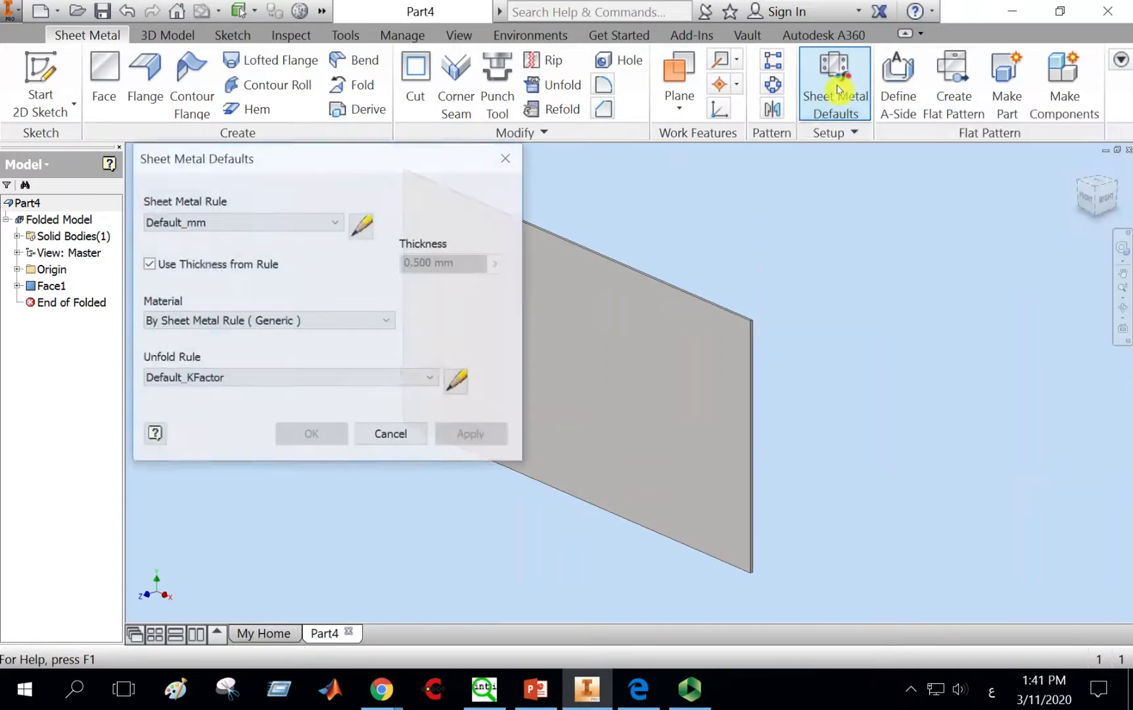
pyautogui.click(150, 266)
pyautogui.moveTo(433, 263); pyautogui.dragTo(403, 266)
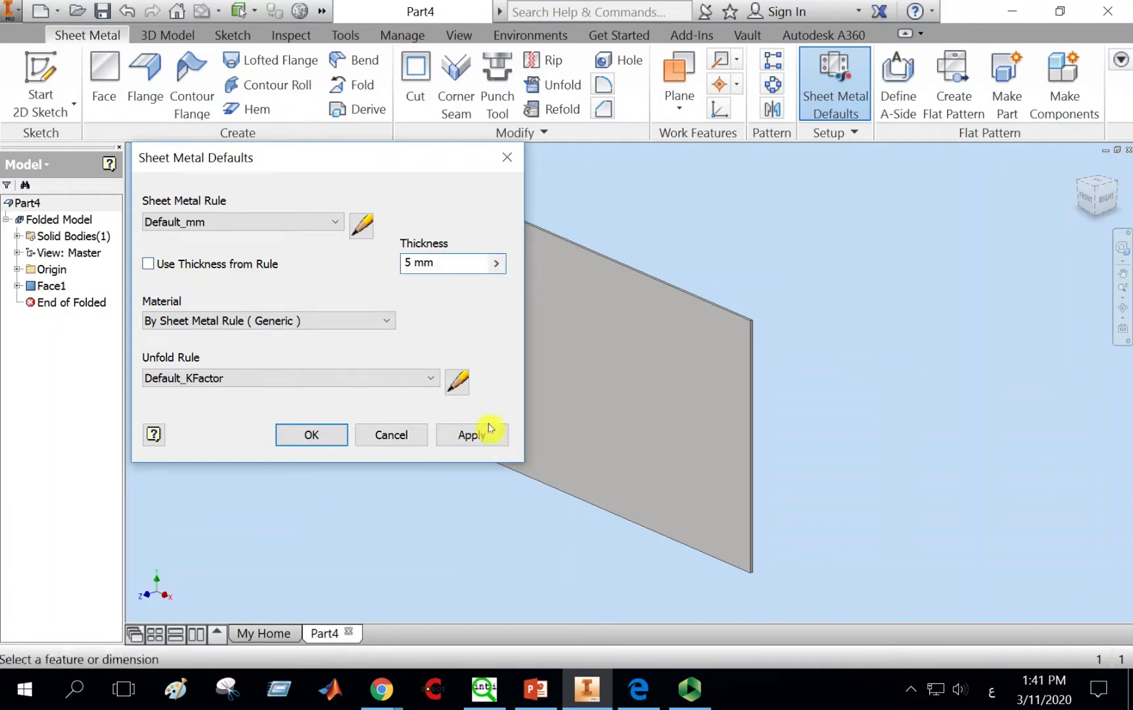
pyautogui.click(473, 436)
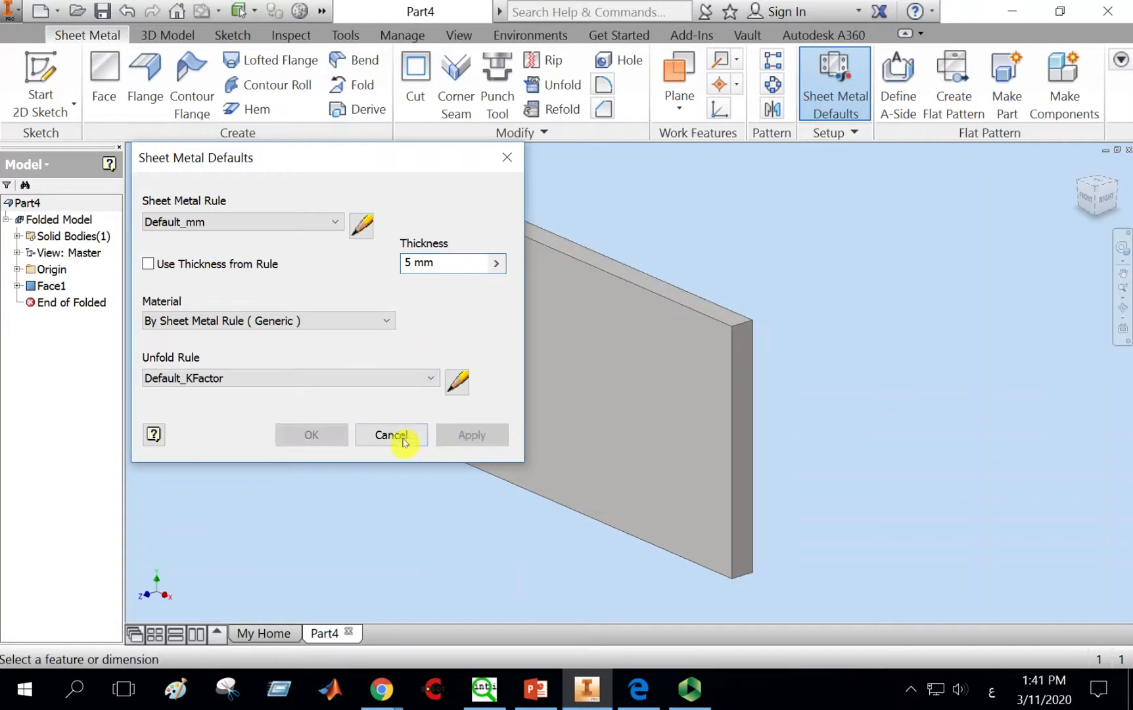
# Step: Change the default sheet thickness to 2 mm, apply it and close the dialog
pyautogui.click(412, 265)
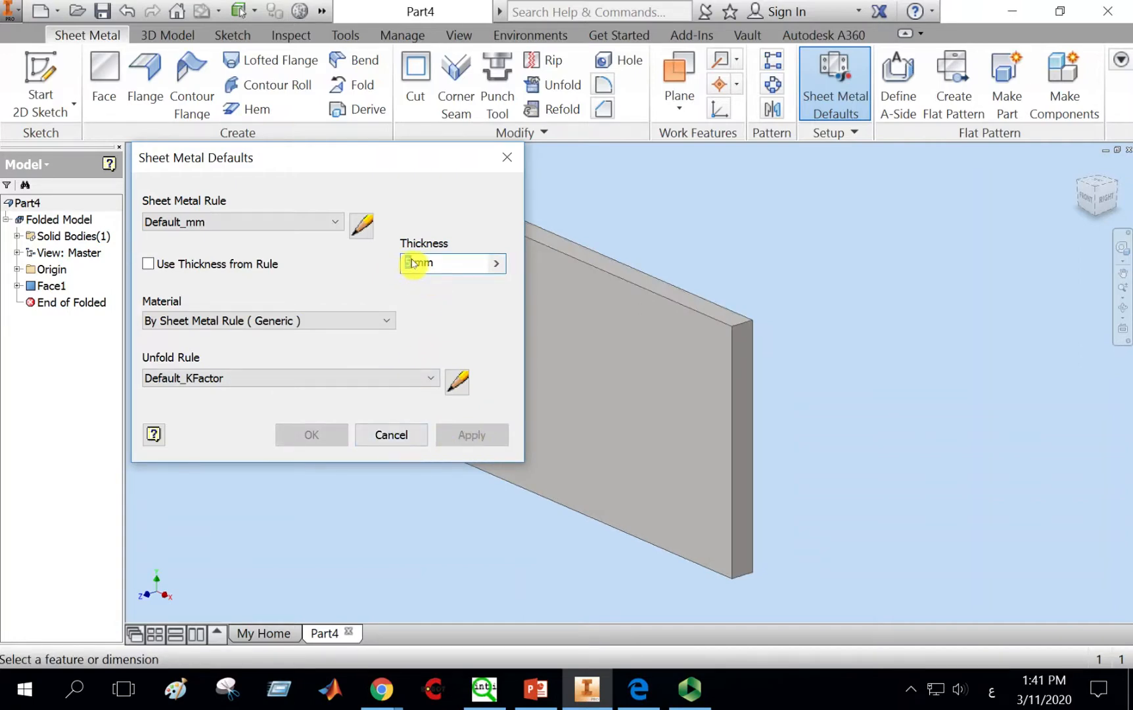
pyautogui.write('3')
pyautogui.click(474, 436)
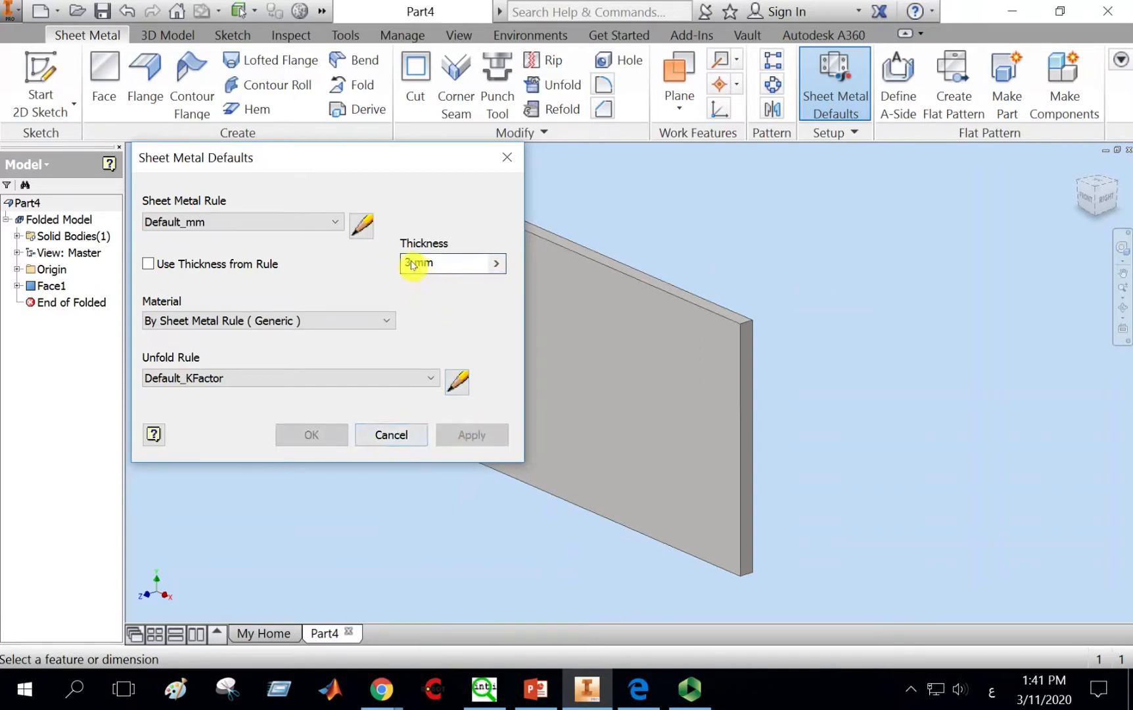
pyautogui.write('2')
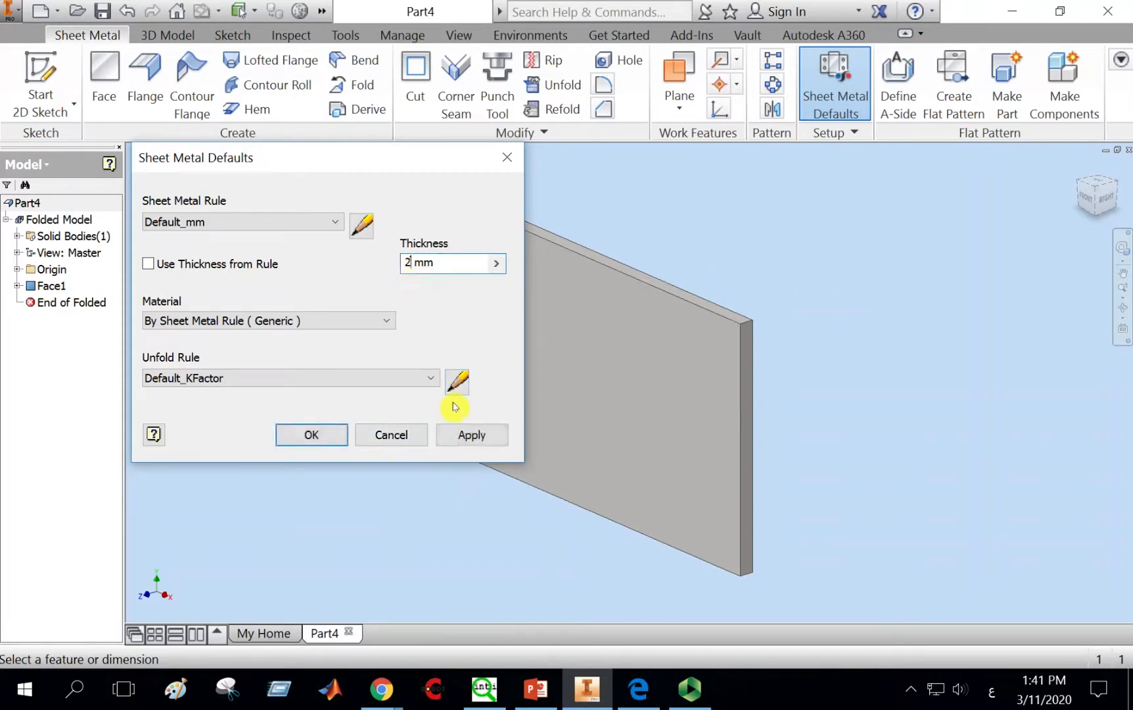
pyautogui.click(466, 435)
pyautogui.click(397, 441)
# Step: Start a new 2D sketch on the plate's front face
pyautogui.scroll(3, 671, 396)
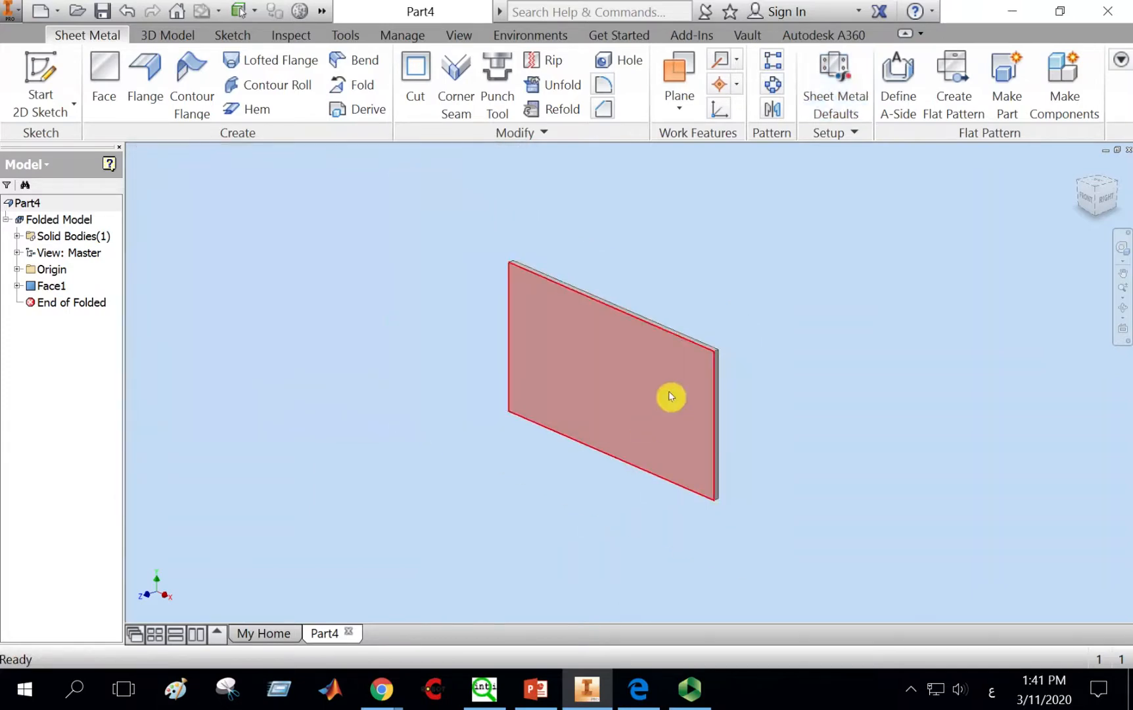
pyautogui.moveTo(671, 396); pyautogui.dragTo(670, 366, button='middle')
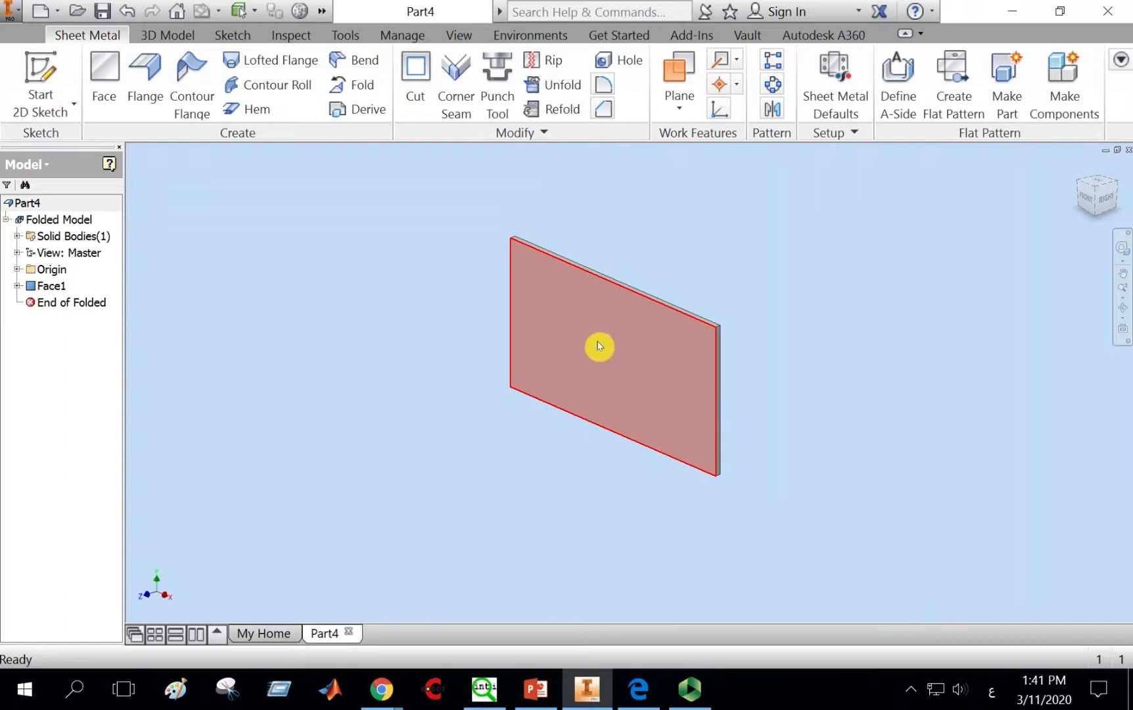
pyautogui.click(44, 73)
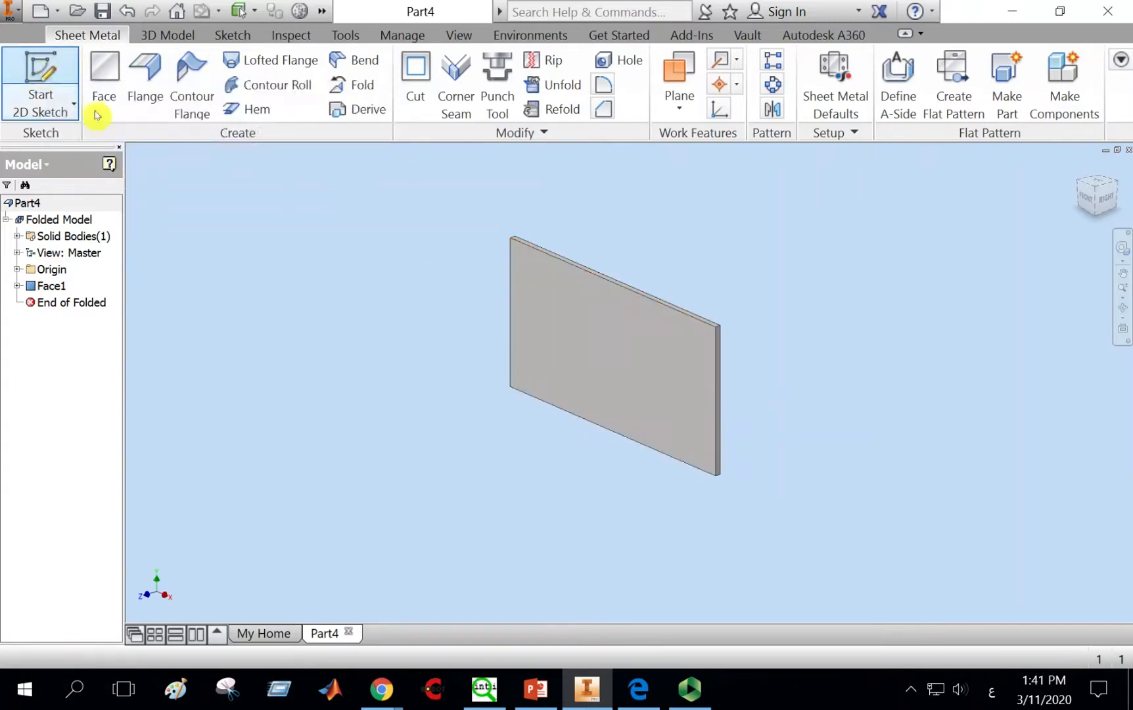
pyautogui.click(577, 300)
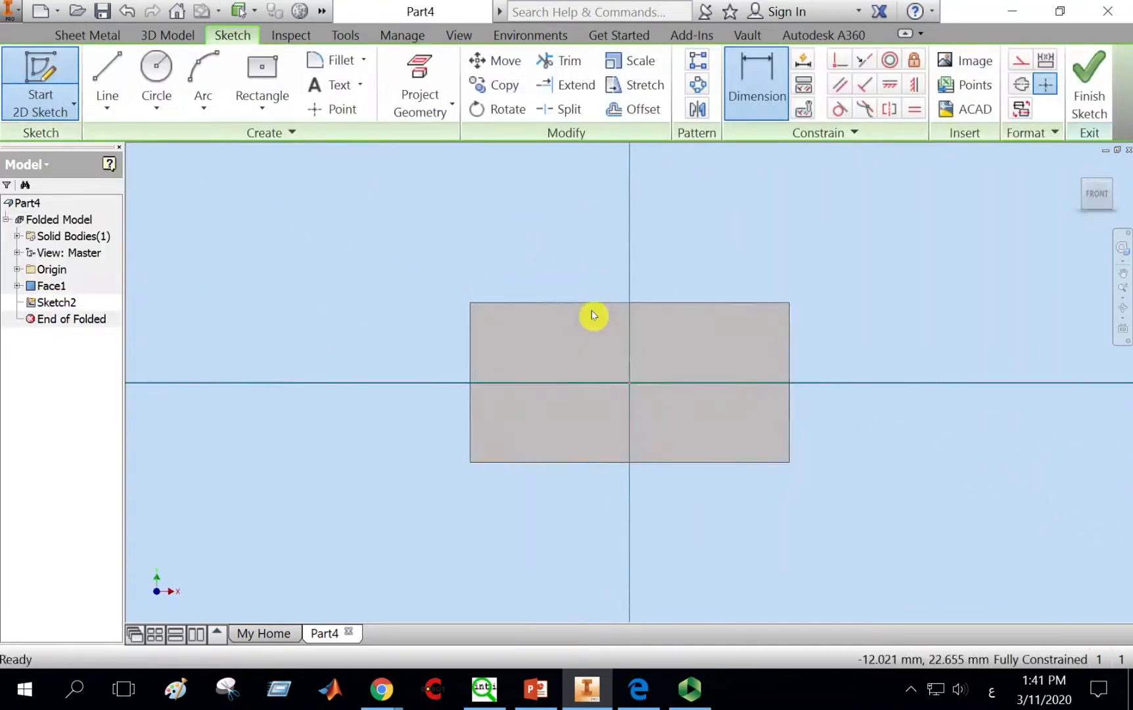
# Step: Draw a center-point rectangle at the sketch origin, about 61 × 23 mm
pyautogui.click(264, 79)
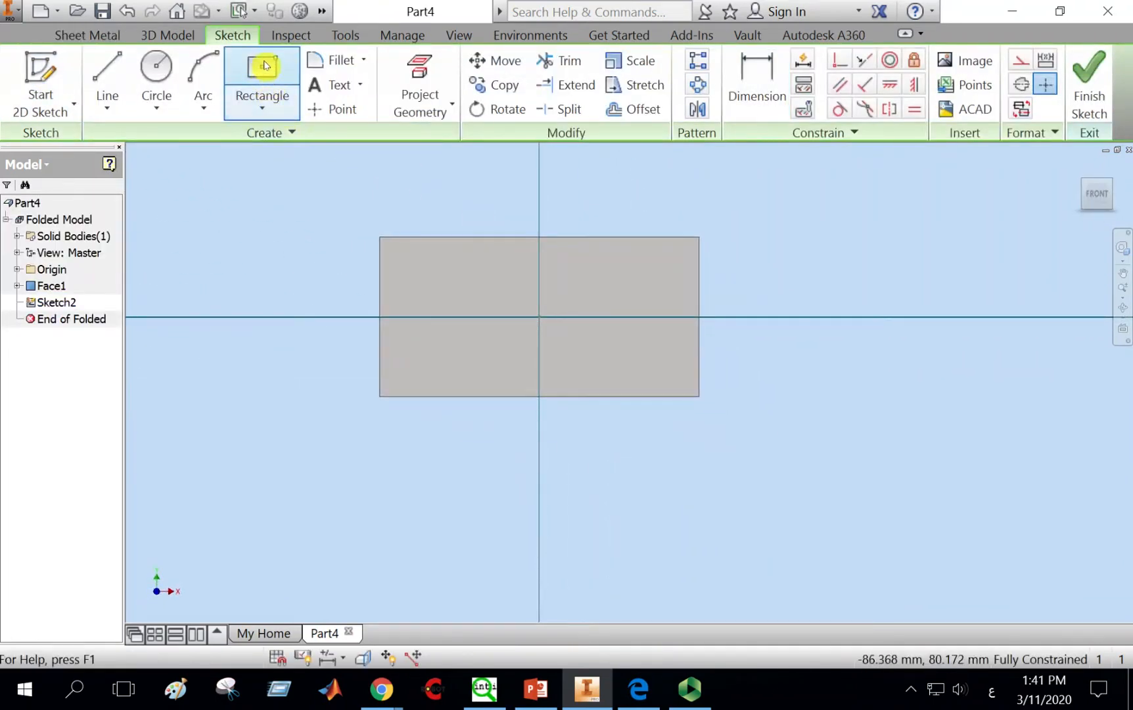
pyautogui.click(539, 317)
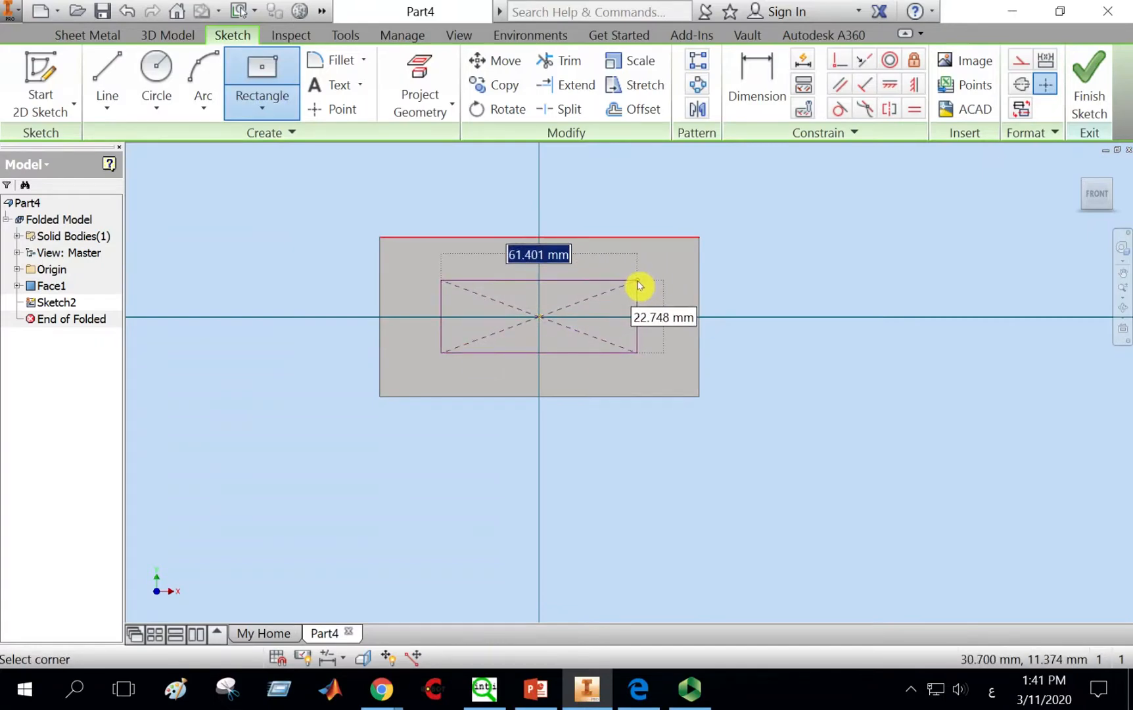
pyautogui.click(637, 282)
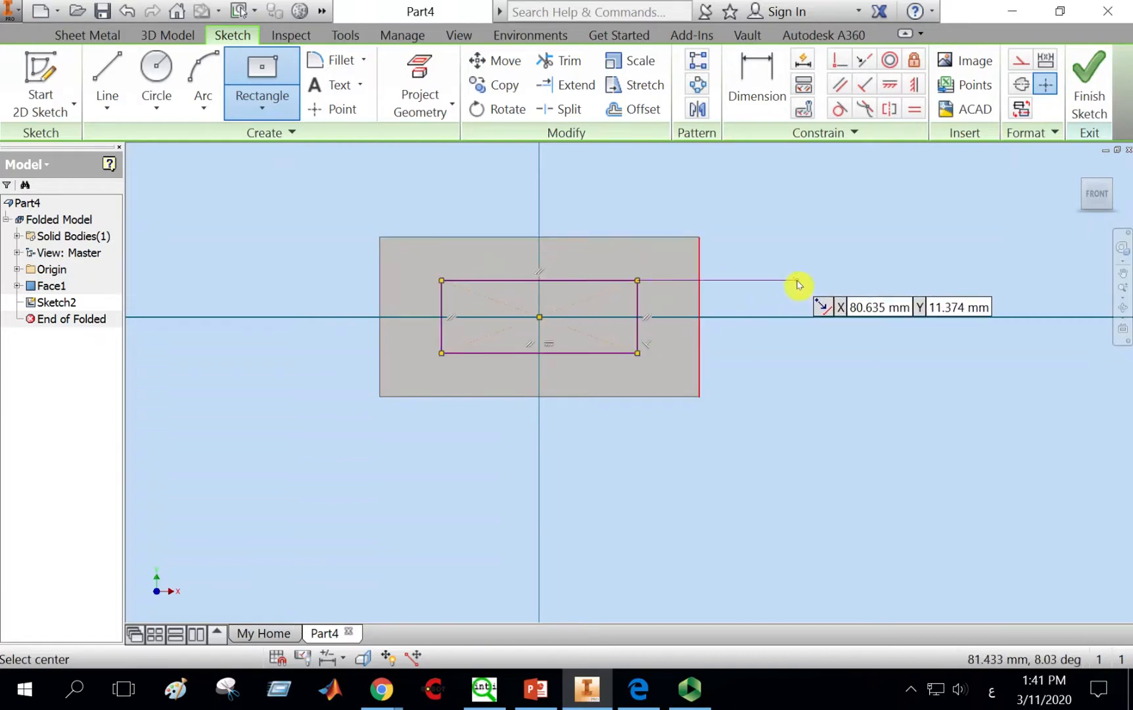
pyautogui.press('Escape')
# Step: Dimension the rectangle to 50 mm wide and 25 mm high, then finish the sketch
pyautogui.click(766, 91)
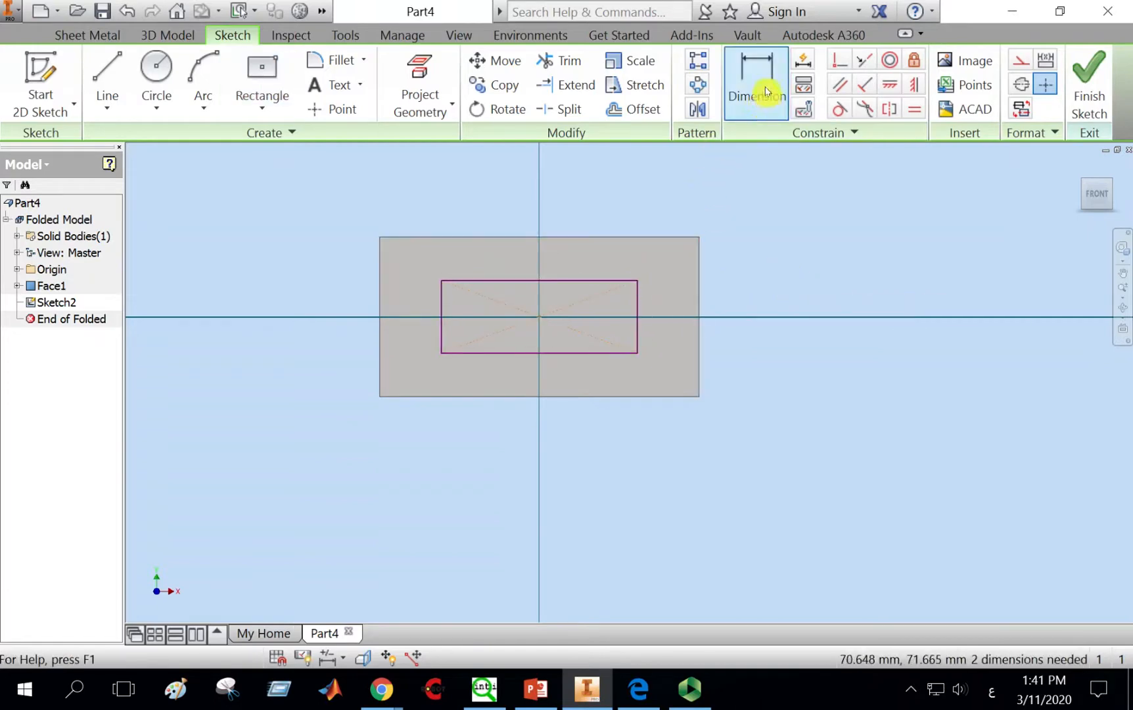
pyautogui.click(600, 281)
pyautogui.click(545, 191)
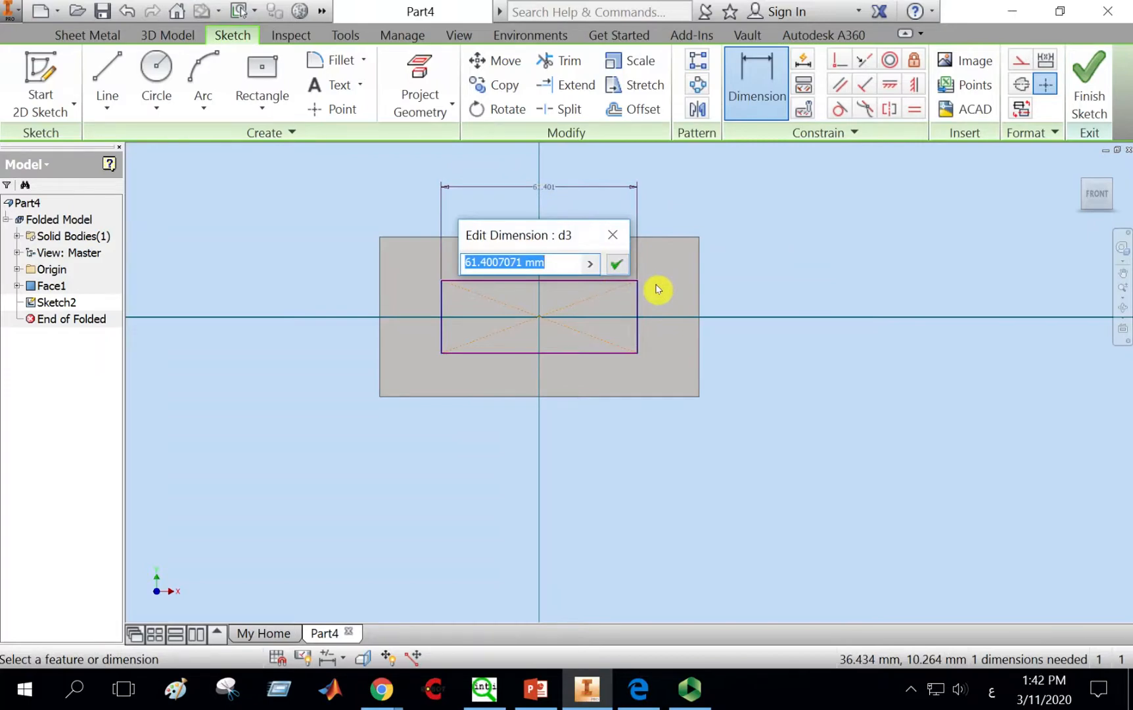
pyautogui.write('50')
pyautogui.press('Return')
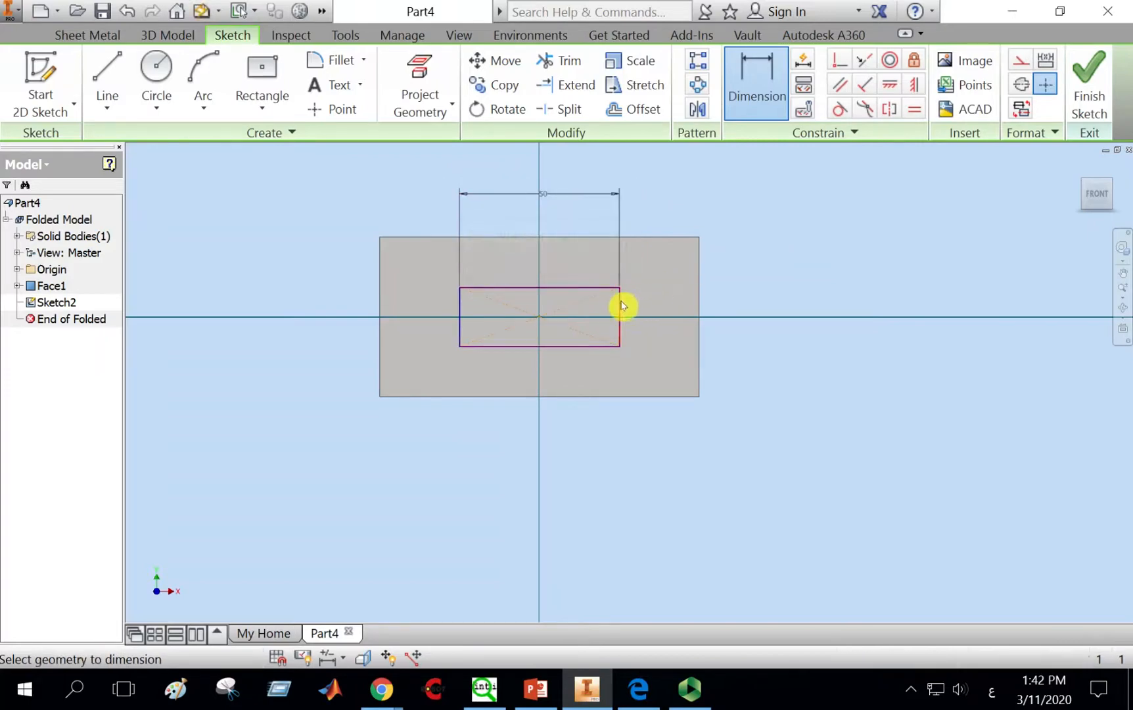
pyautogui.click(622, 306)
pyautogui.click(651, 304)
pyautogui.write('25')
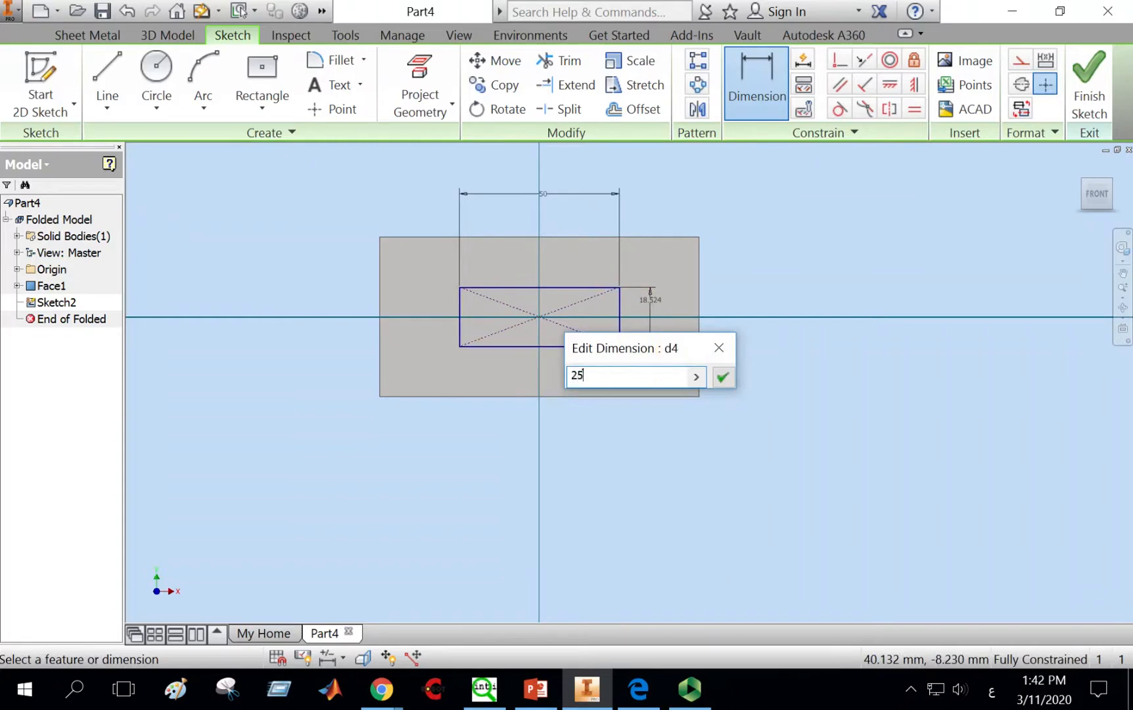
pyautogui.press('Return')
pyautogui.click(1077, 90)
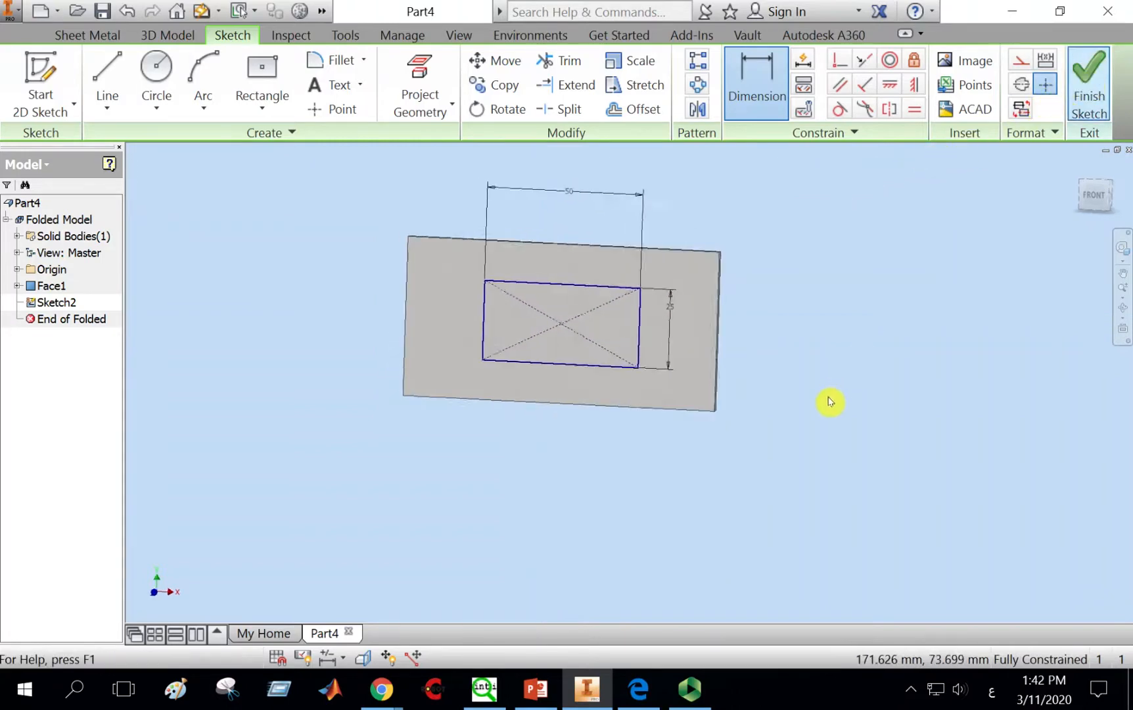
# Step: Cut the rectangle profile through the plate by the sheet thickness distance
pyautogui.moveTo(812, 390); pyautogui.dragTo(749, 397, button='middle')
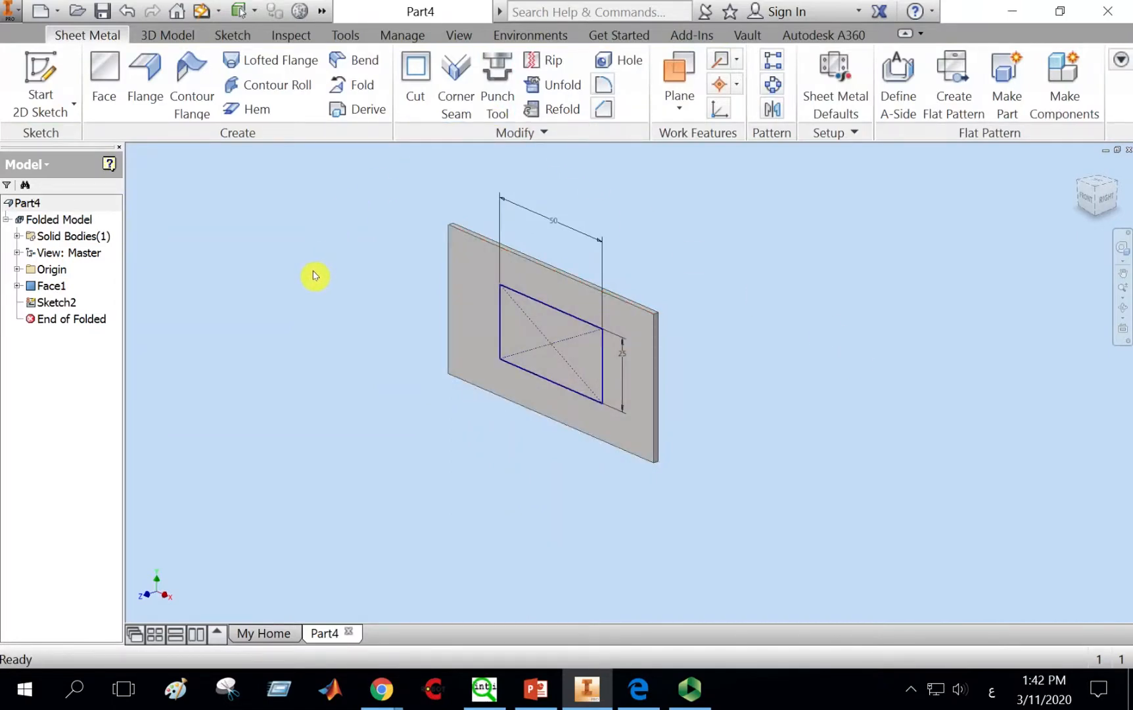
pyautogui.click(418, 74)
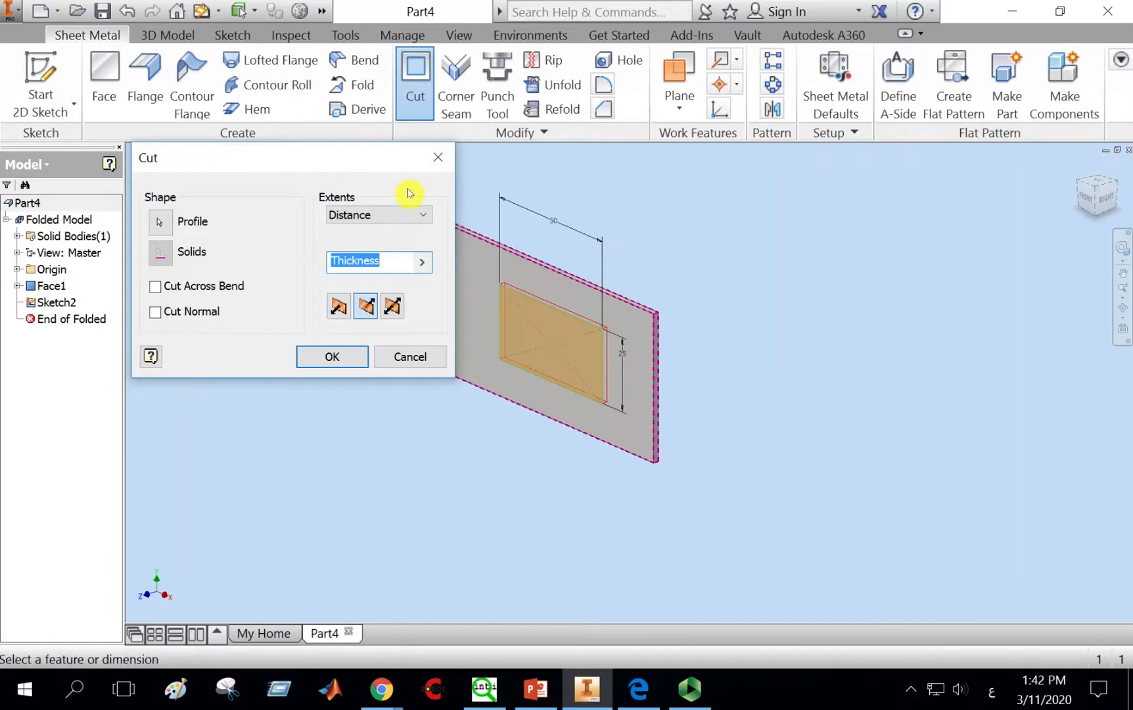
pyautogui.moveTo(336, 154); pyautogui.dragTo(275, 117)
pyautogui.click(278, 268)
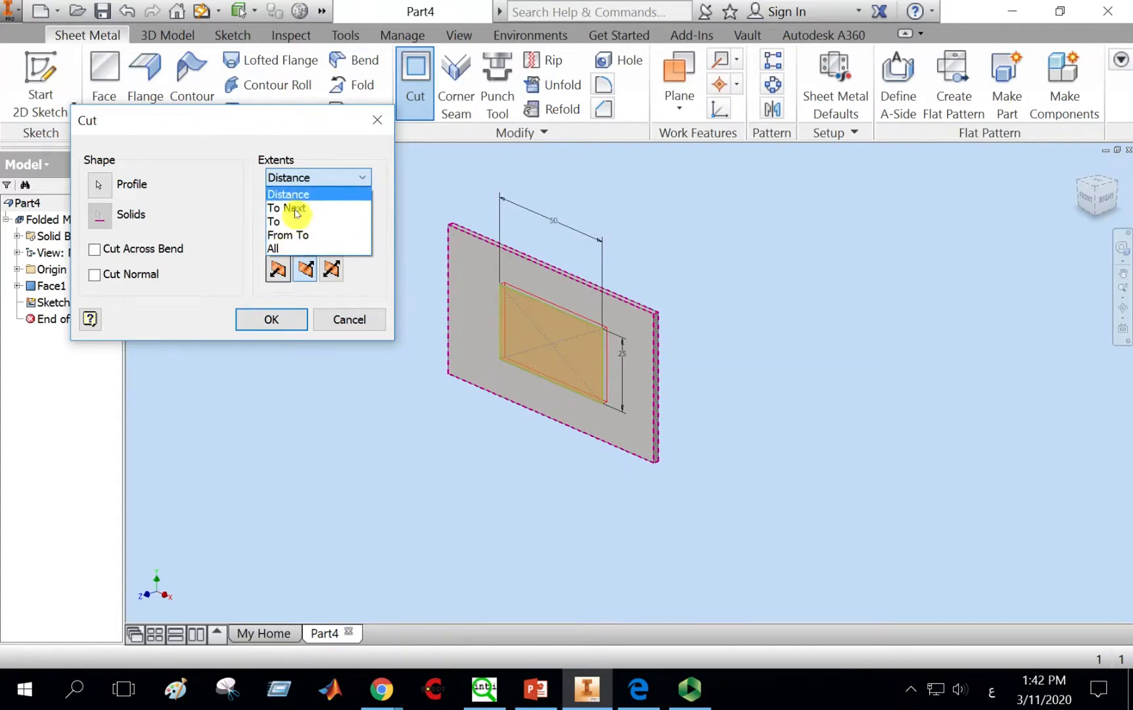
pyautogui.click(245, 277)
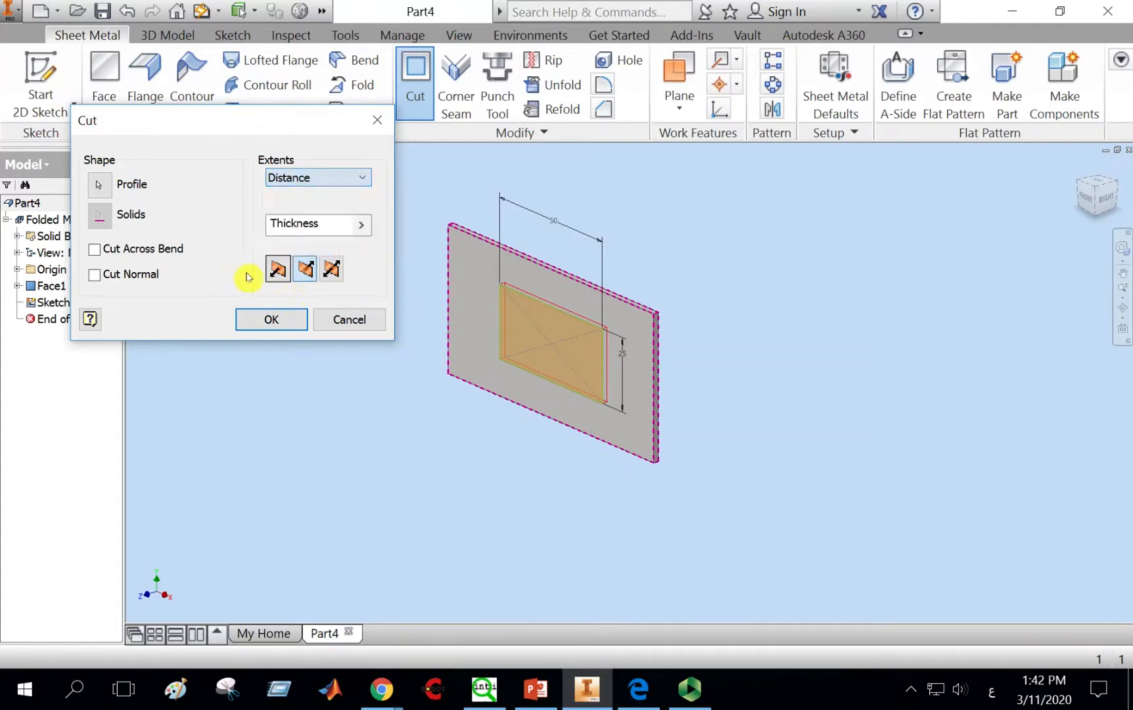
pyautogui.click(303, 269)
pyautogui.click(331, 268)
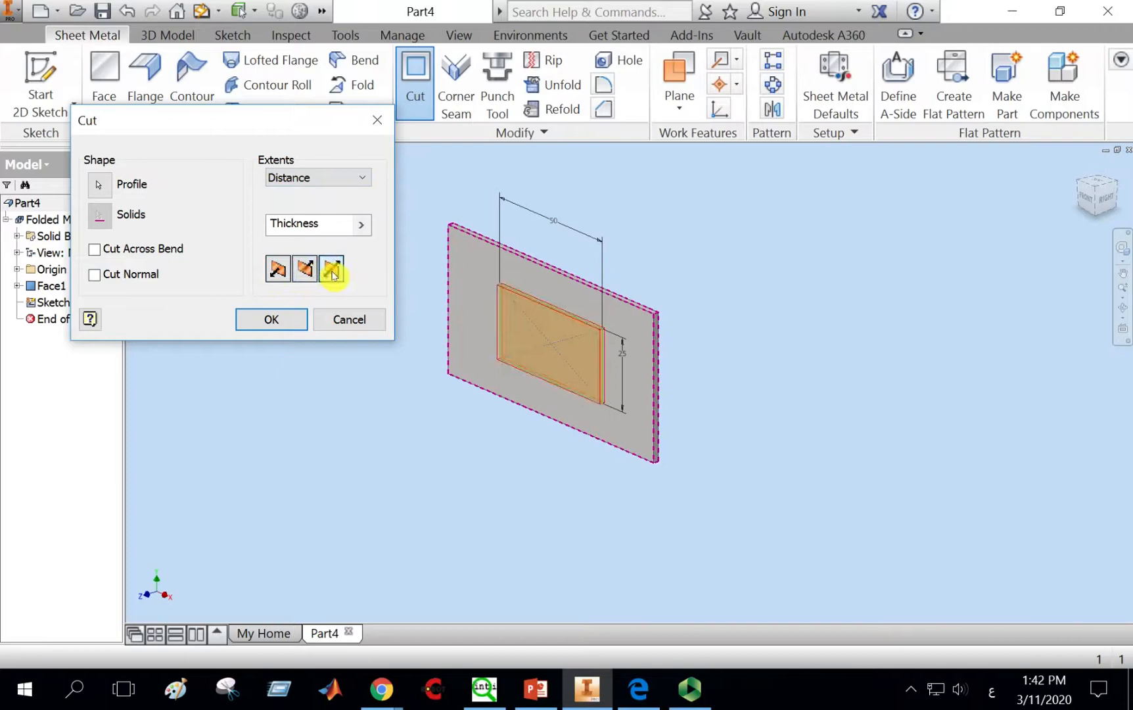
pyautogui.click(277, 268)
pyautogui.click(306, 270)
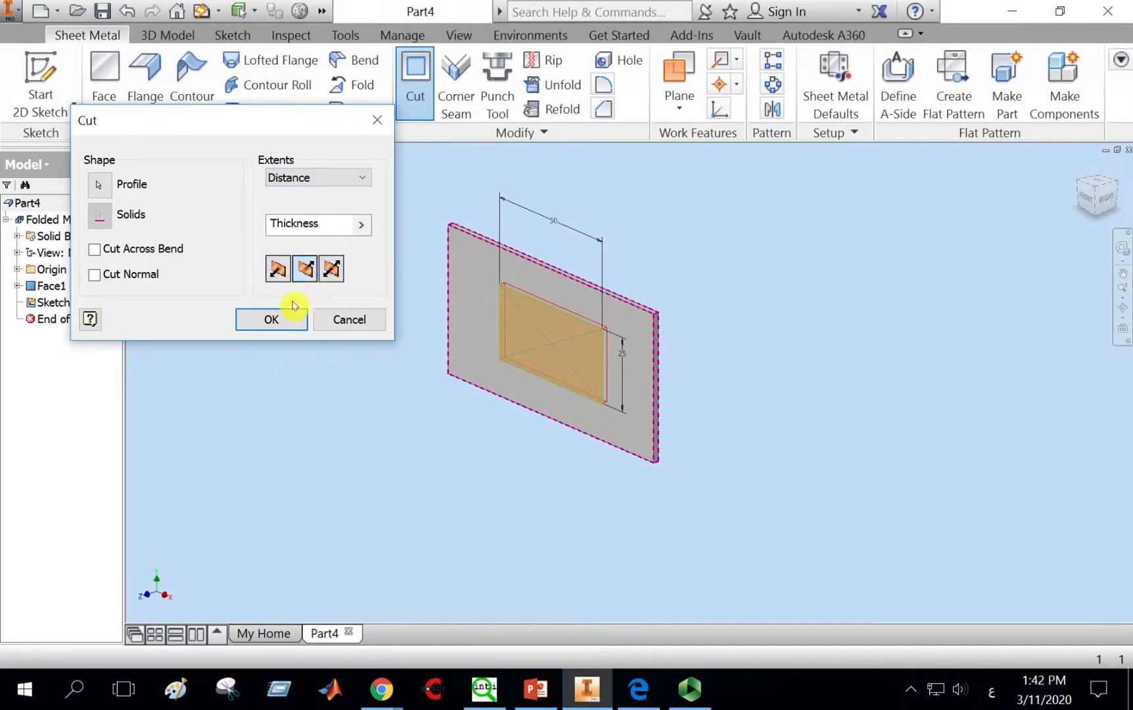
pyautogui.click(279, 320)
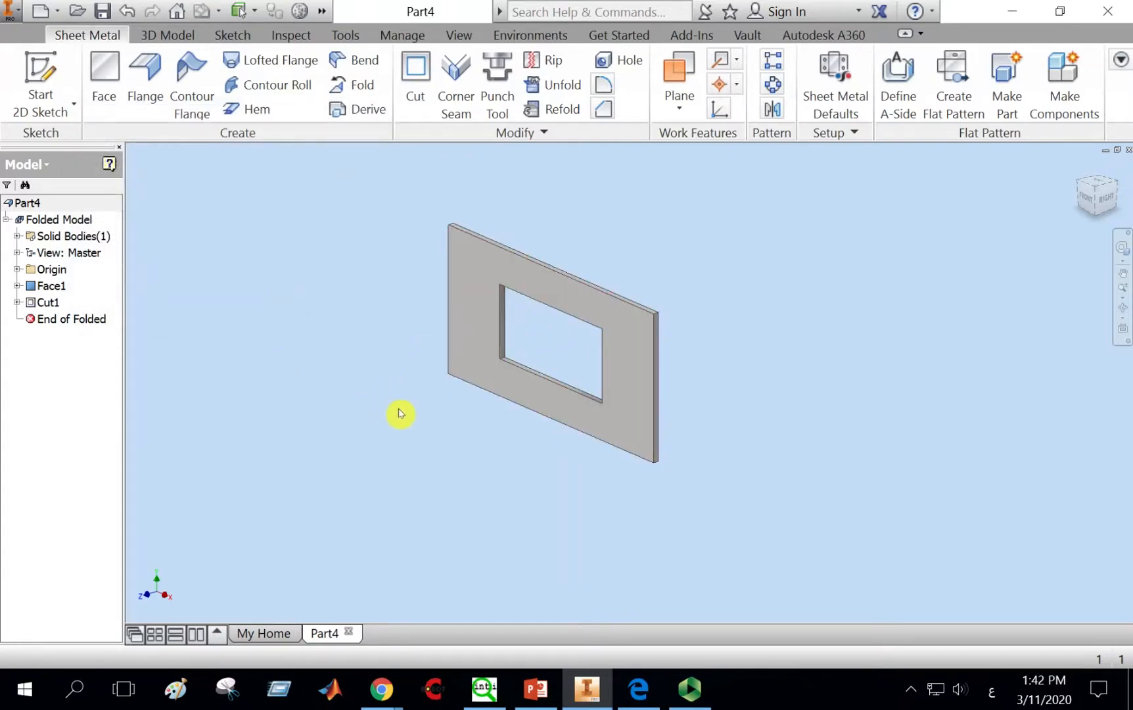
# Step: Add a 50 mm flange on the left edge of the cut opening, bending from the adjacent face
pyautogui.scroll(-3, 506, 331)
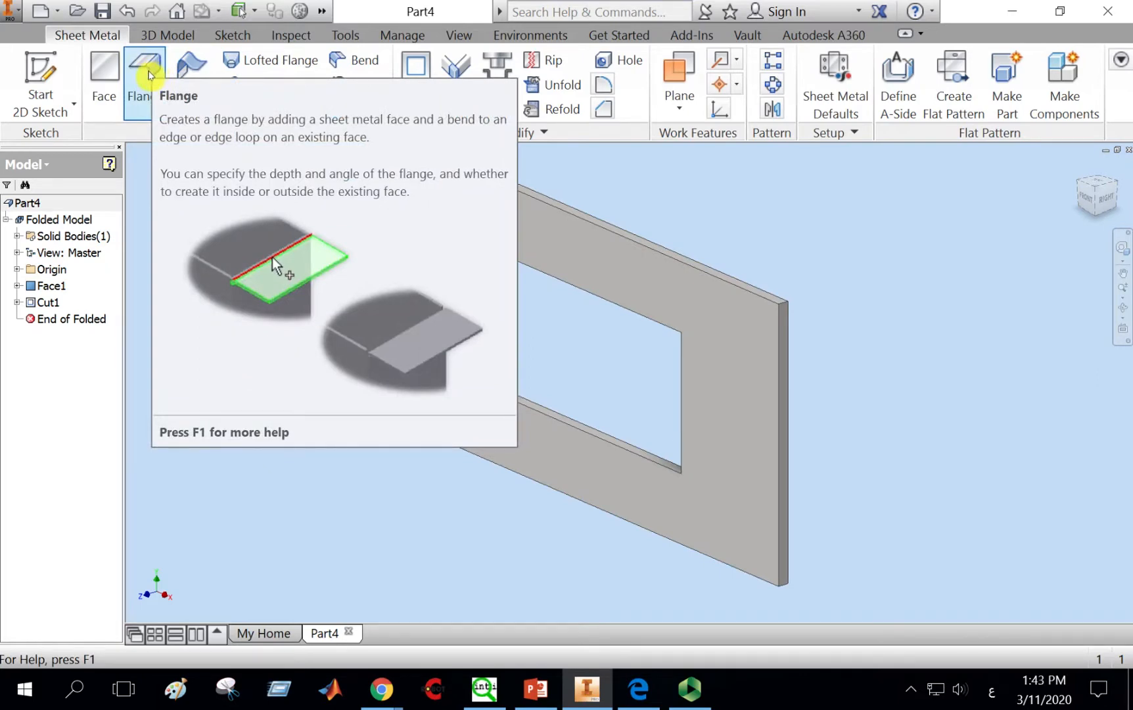
pyautogui.click(148, 73)
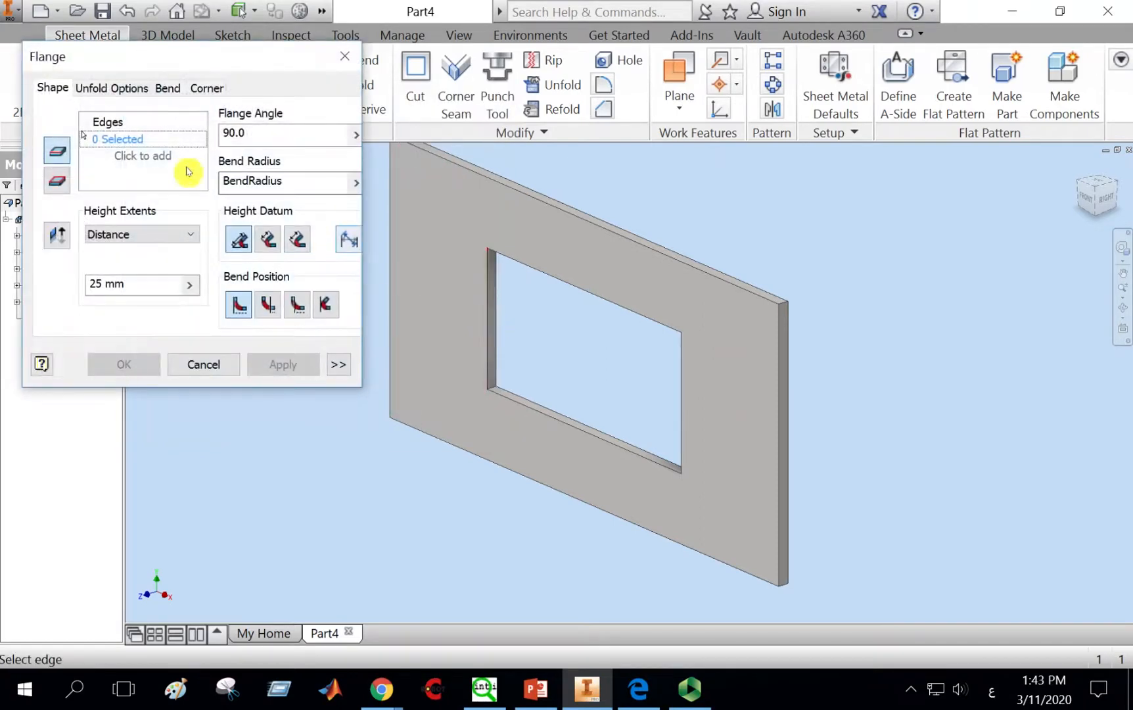
pyautogui.click(488, 322)
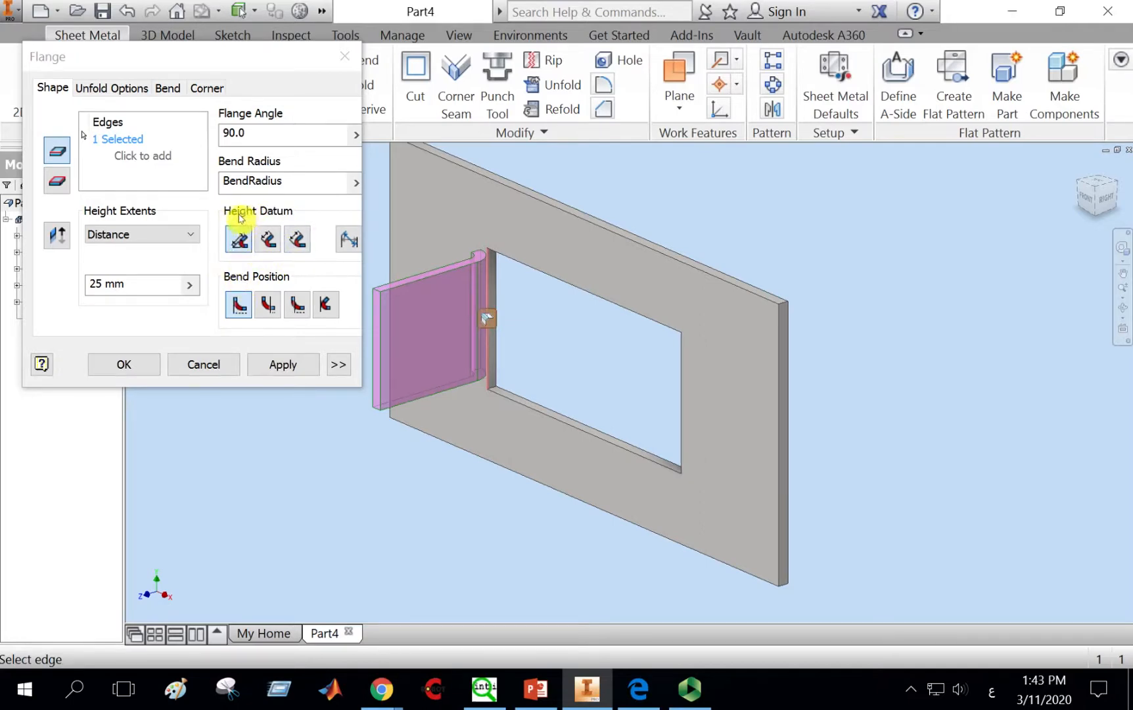
pyautogui.click(269, 306)
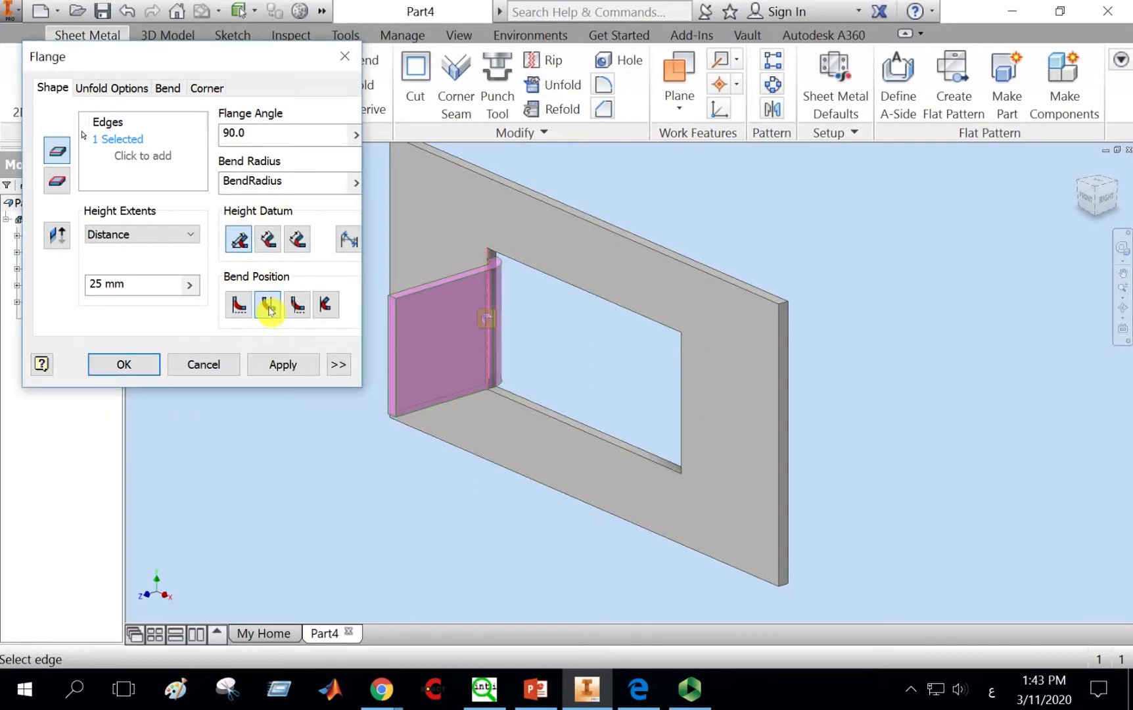
pyautogui.moveTo(126, 284); pyautogui.dragTo(89, 290)
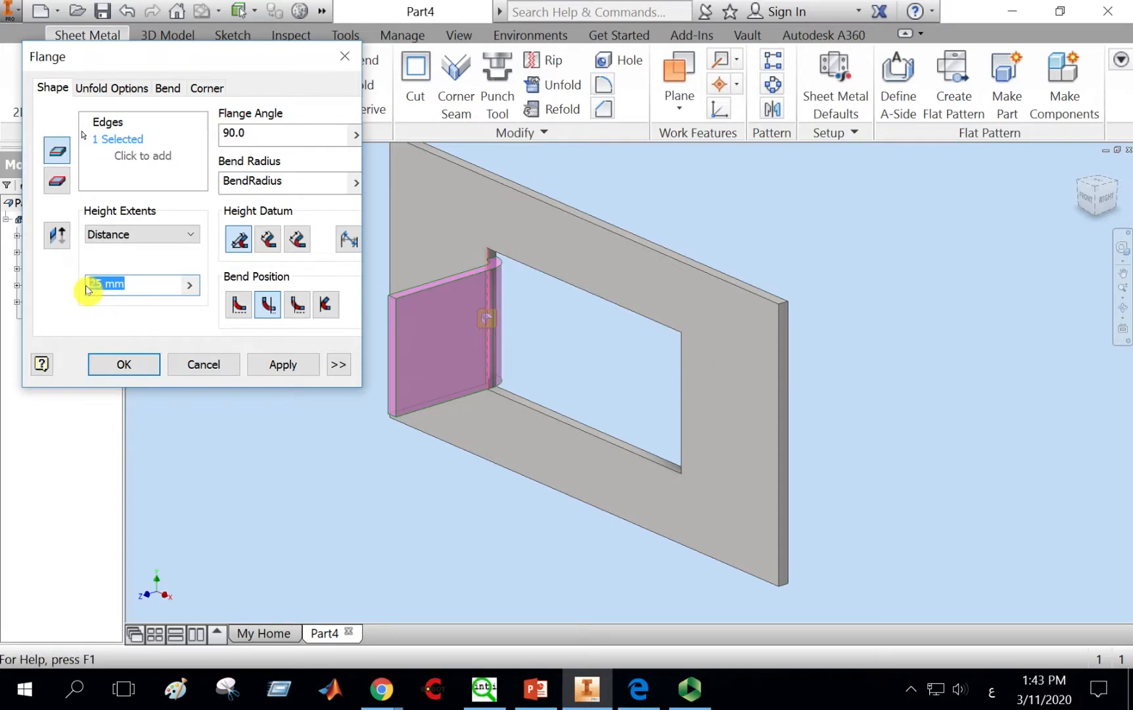
pyautogui.write('50')
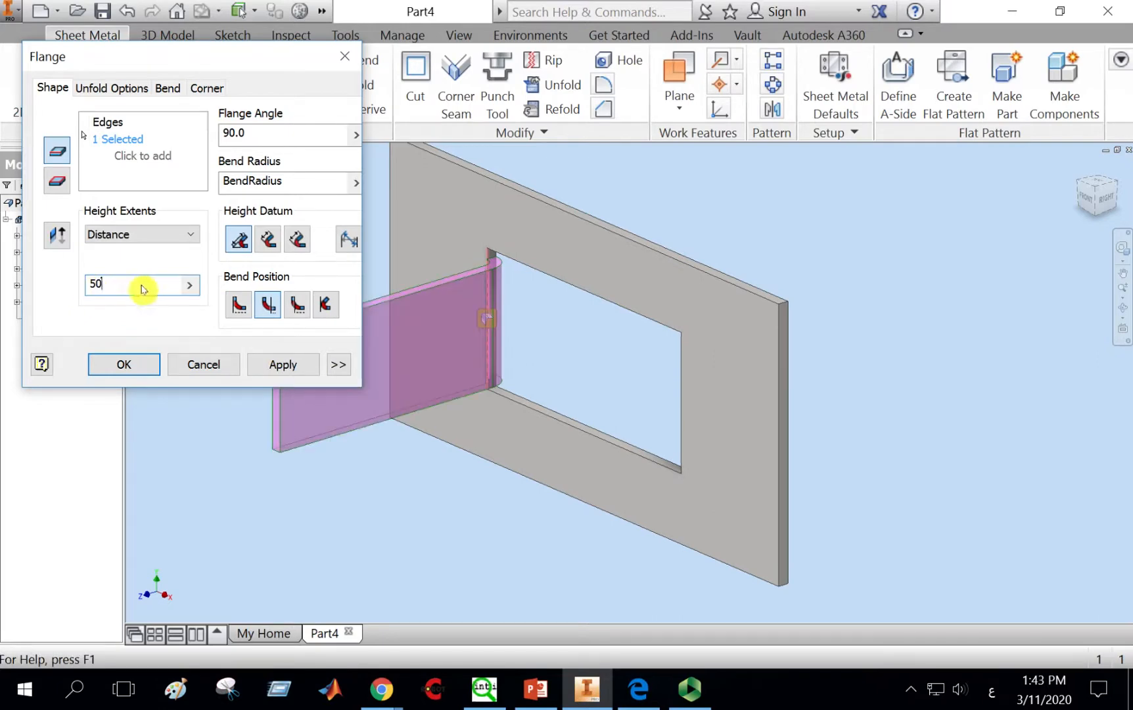
pyautogui.click(57, 236)
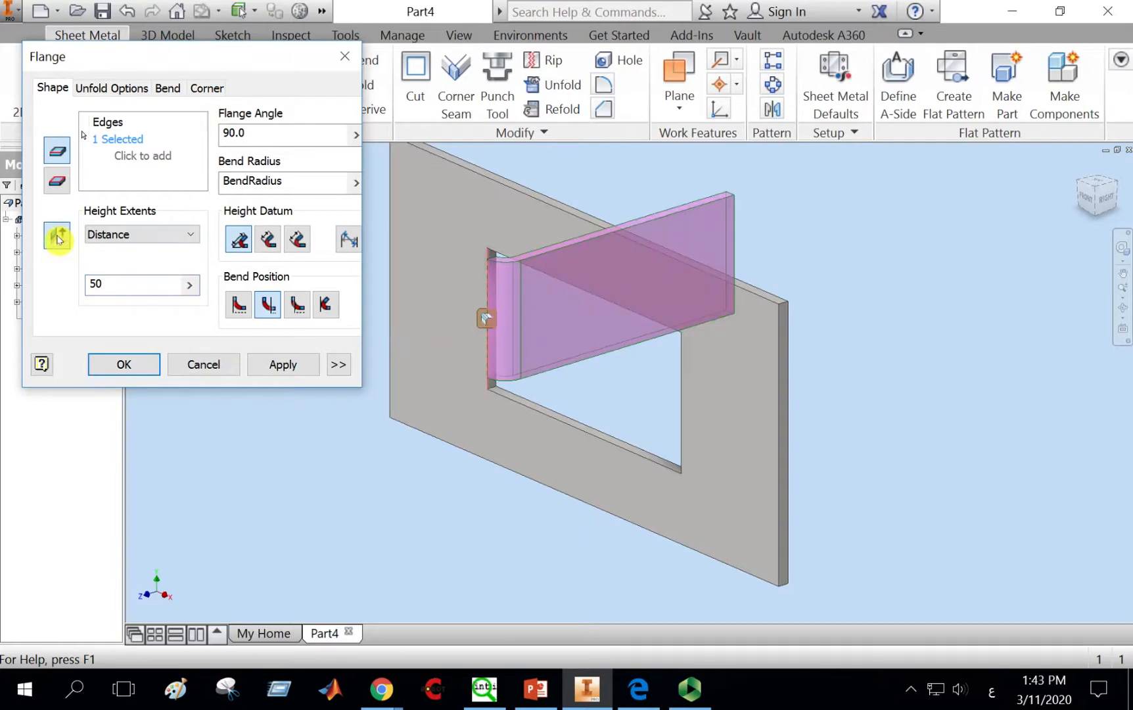
pyautogui.click(58, 237)
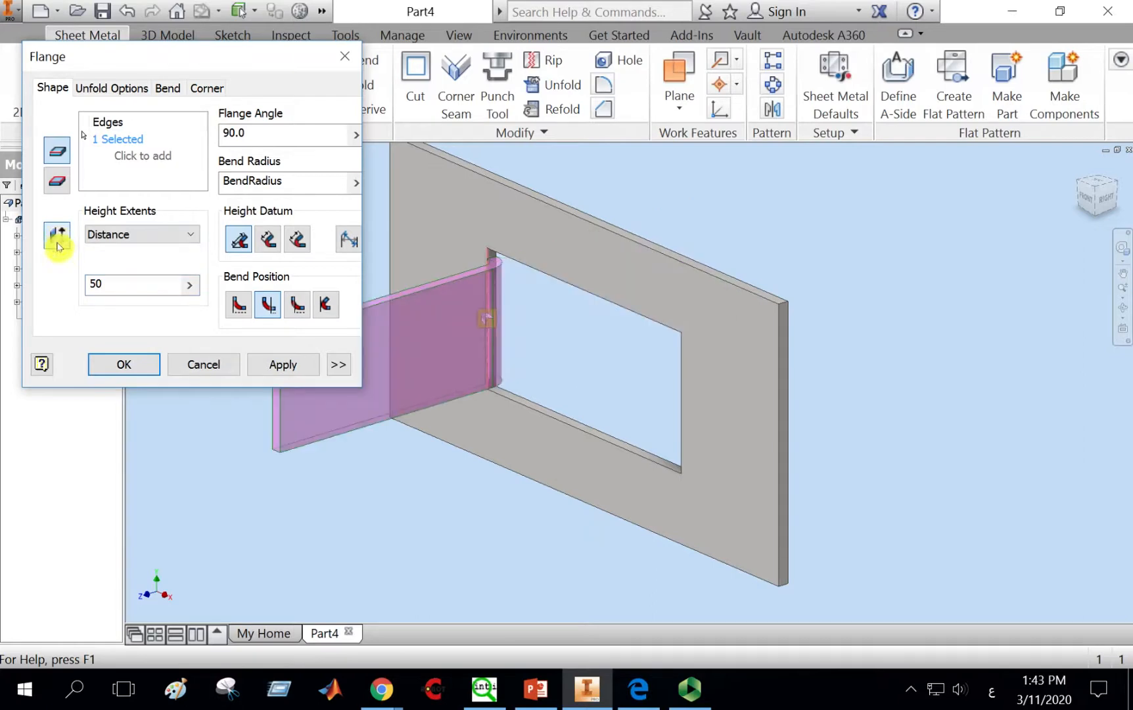
pyautogui.click(285, 366)
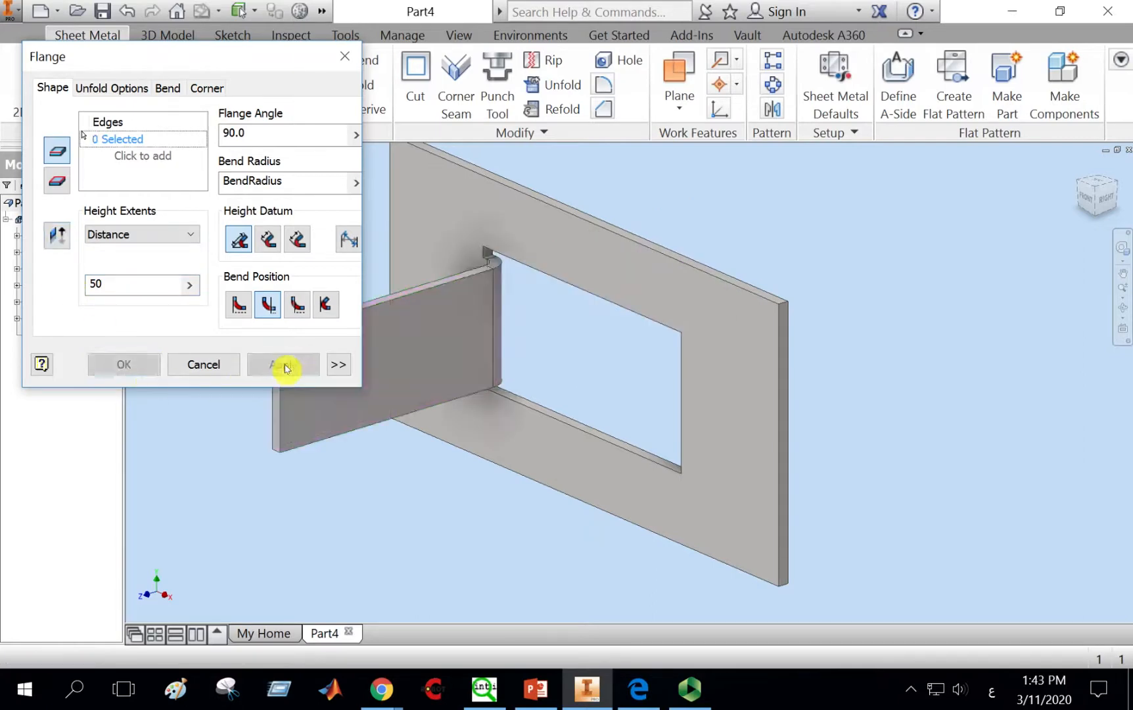
pyautogui.click(204, 365)
# Step: Add a second 50 mm flange on the opposite edge of the opening
pyautogui.click(1123, 321)
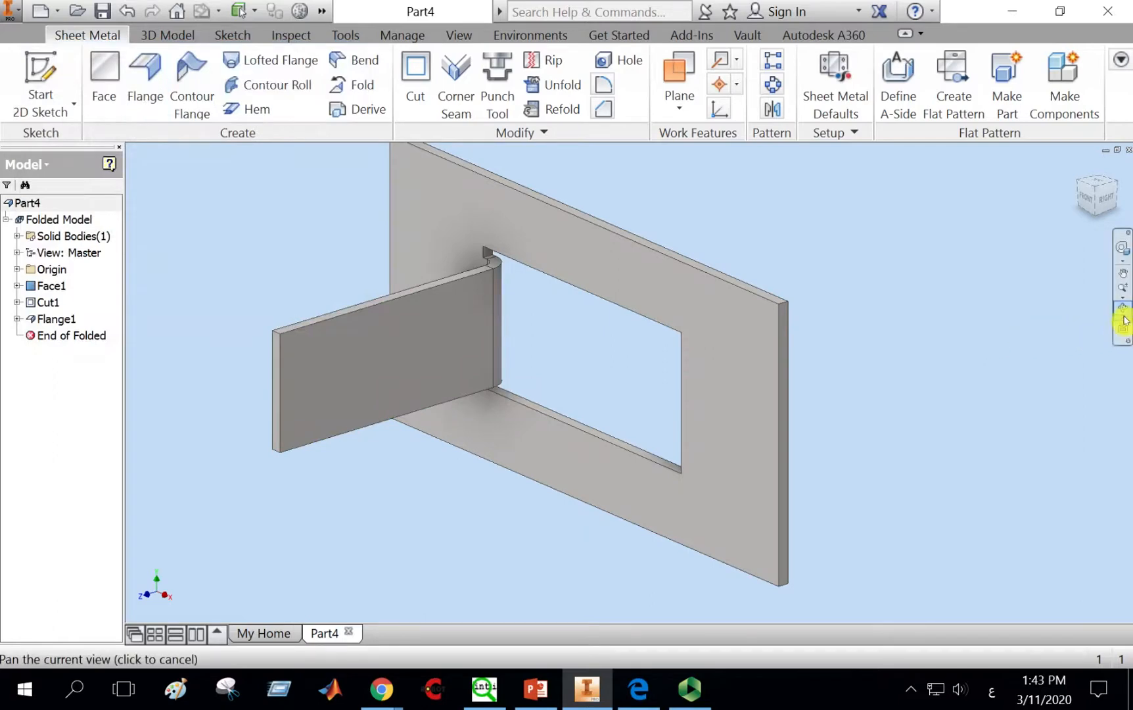
pyautogui.click(1122, 310)
pyautogui.moveTo(789, 408); pyautogui.dragTo(827, 291)
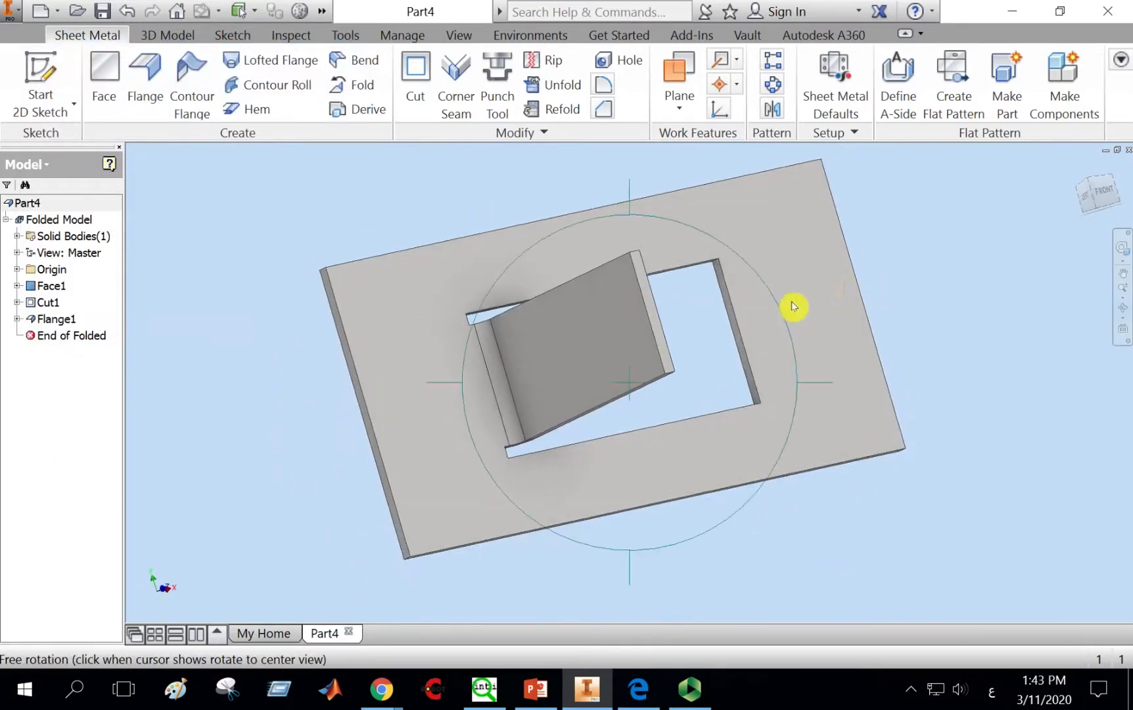
pyautogui.press('Escape')
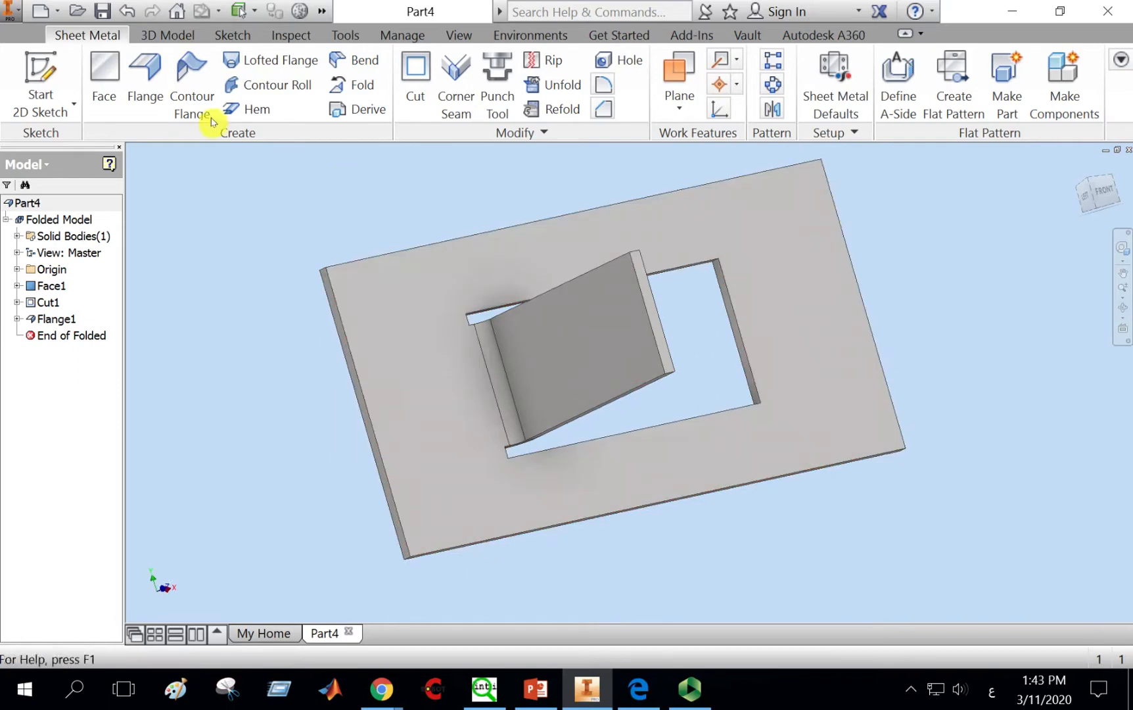
pyautogui.click(149, 76)
pyautogui.scroll(5, 743, 323)
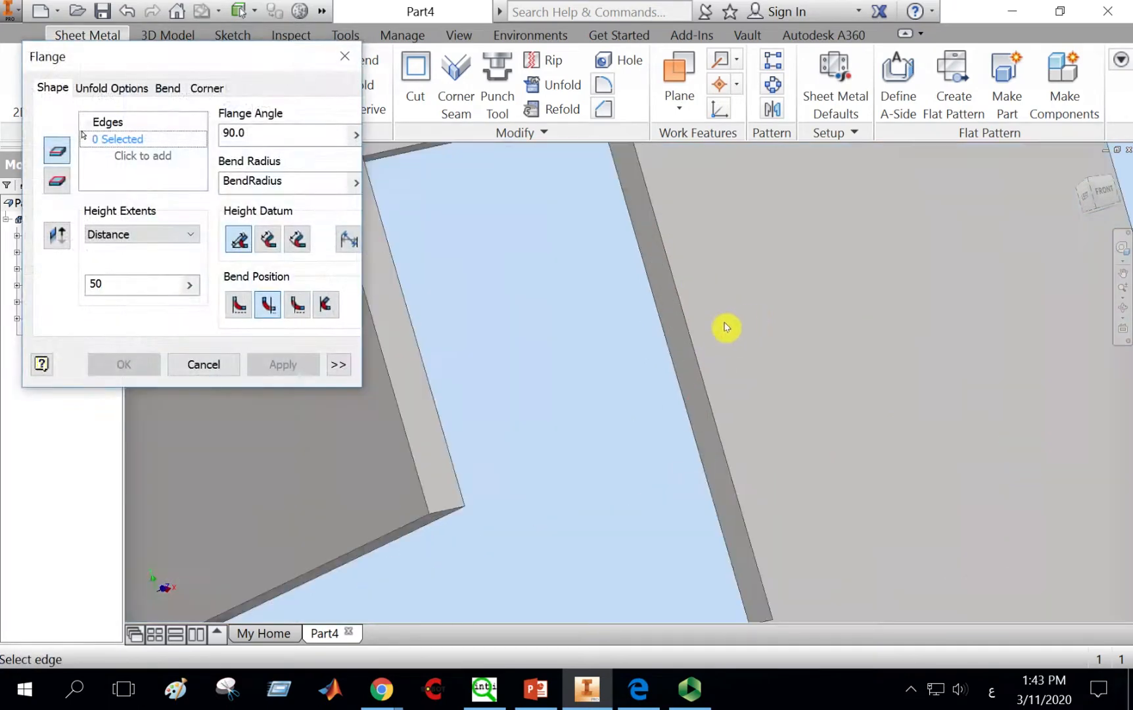
pyautogui.click(689, 334)
pyautogui.scroll(-5, 689, 334)
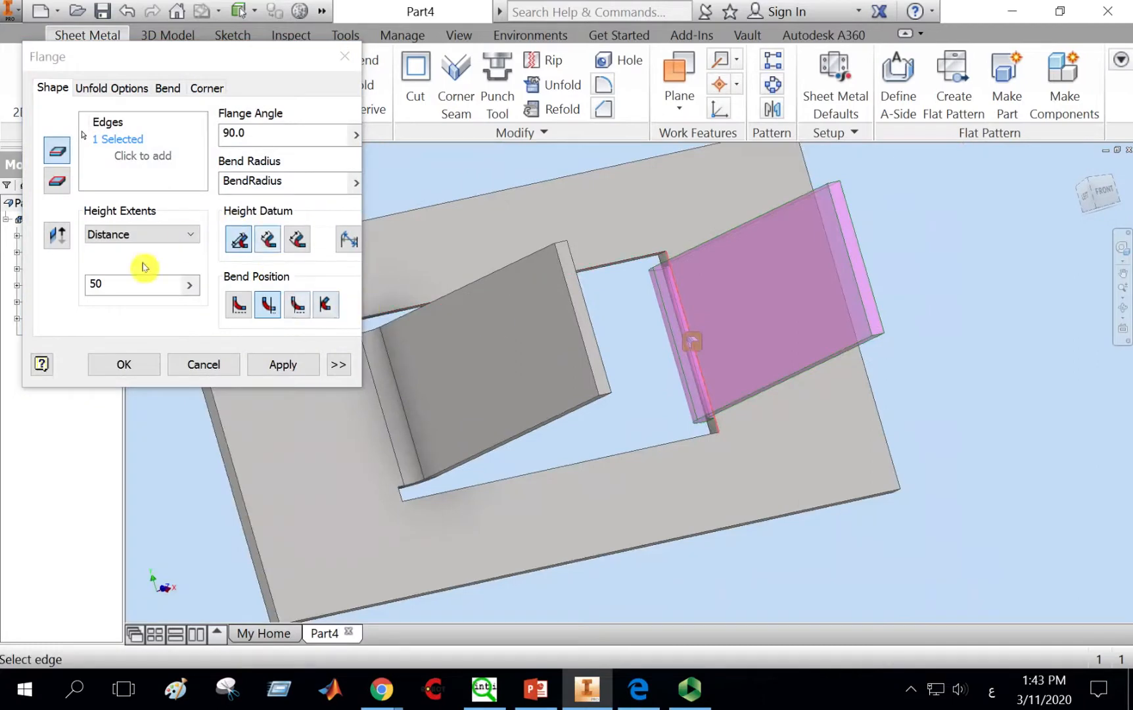
pyautogui.click(292, 366)
pyautogui.click(222, 365)
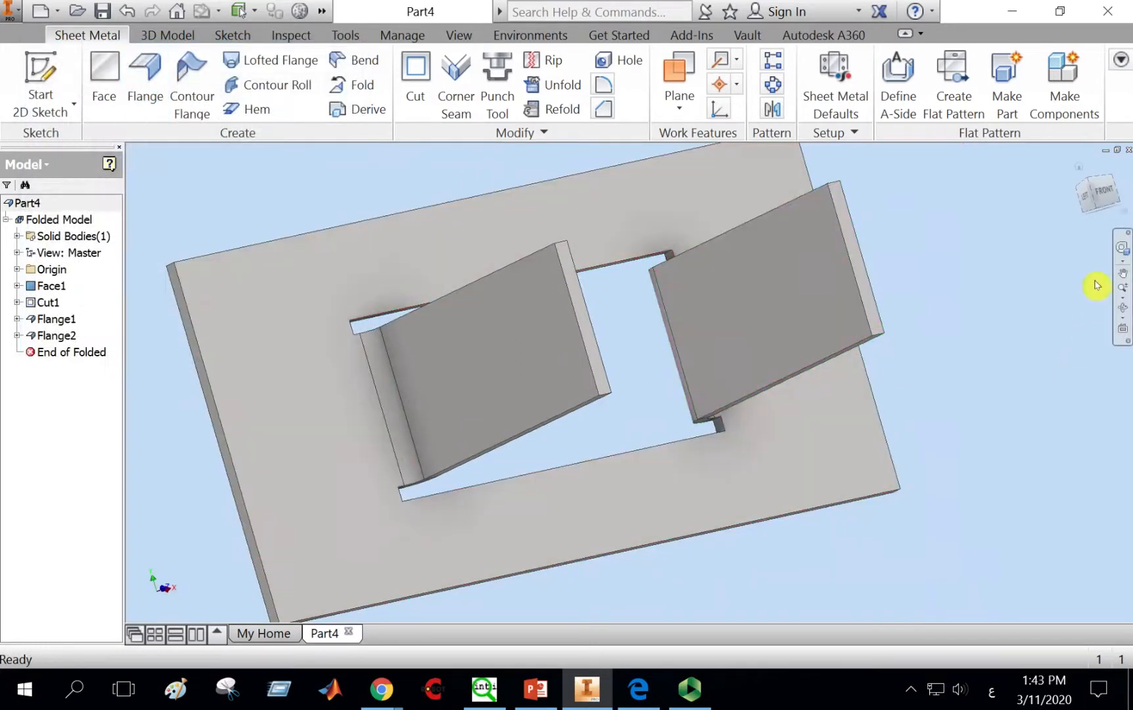
pyautogui.click(1105, 194)
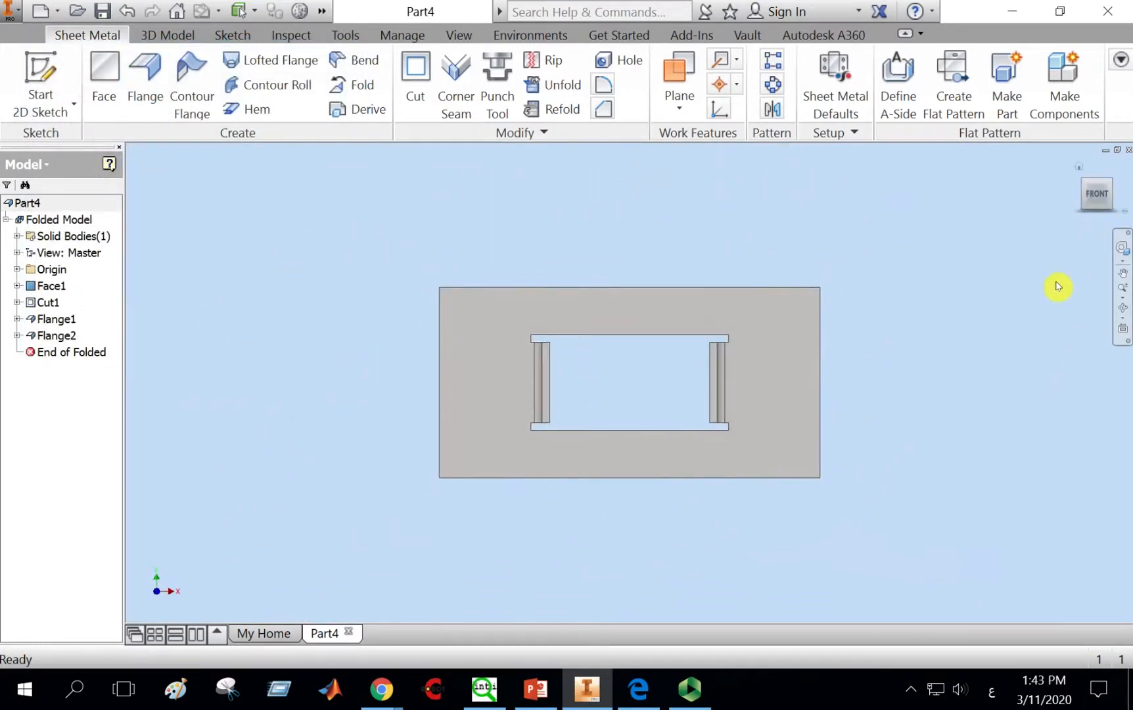
# Step: Sketch a horizontal line across the middle of the right flange's outer face and finish the sketch
pyautogui.click(1097, 217)
pyautogui.click(1097, 219)
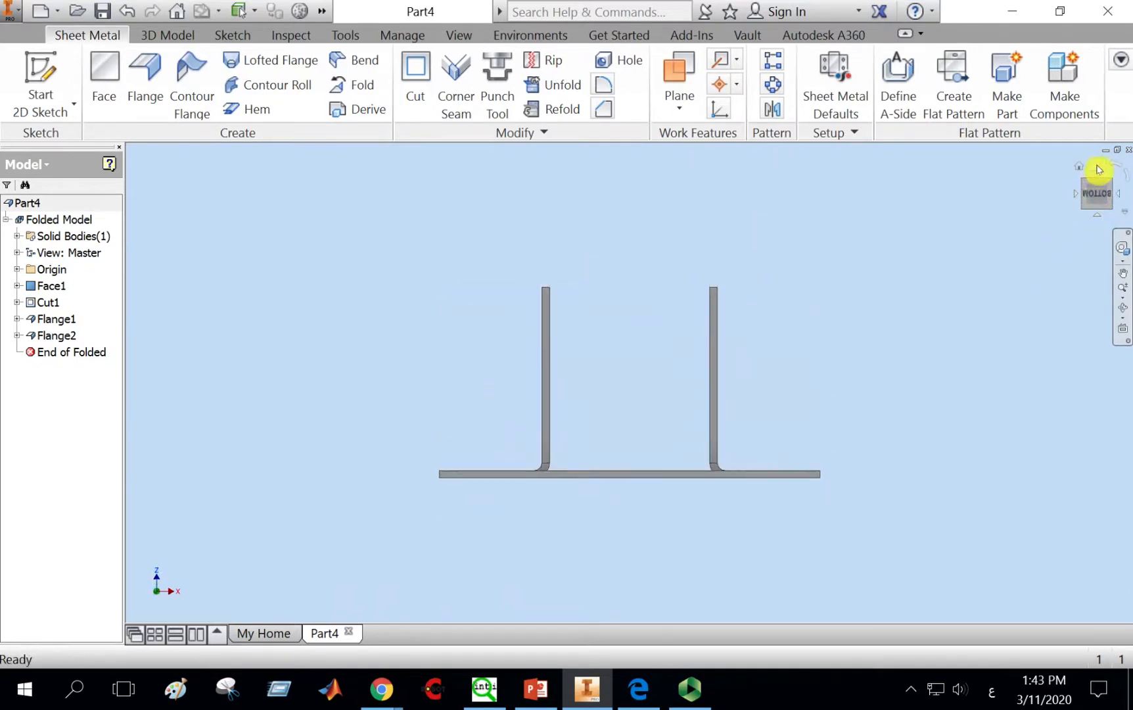
pyautogui.click(1081, 167)
pyautogui.moveTo(885, 389); pyautogui.dragTo(844, 361, button='middle')
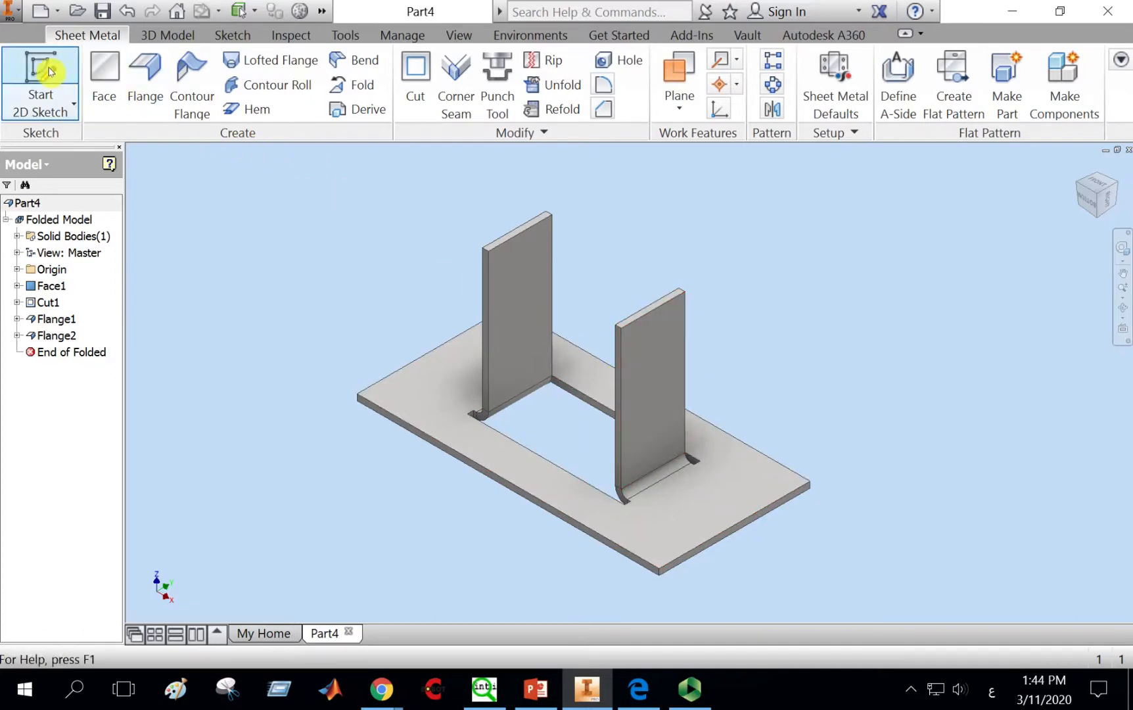
pyautogui.click(690, 354)
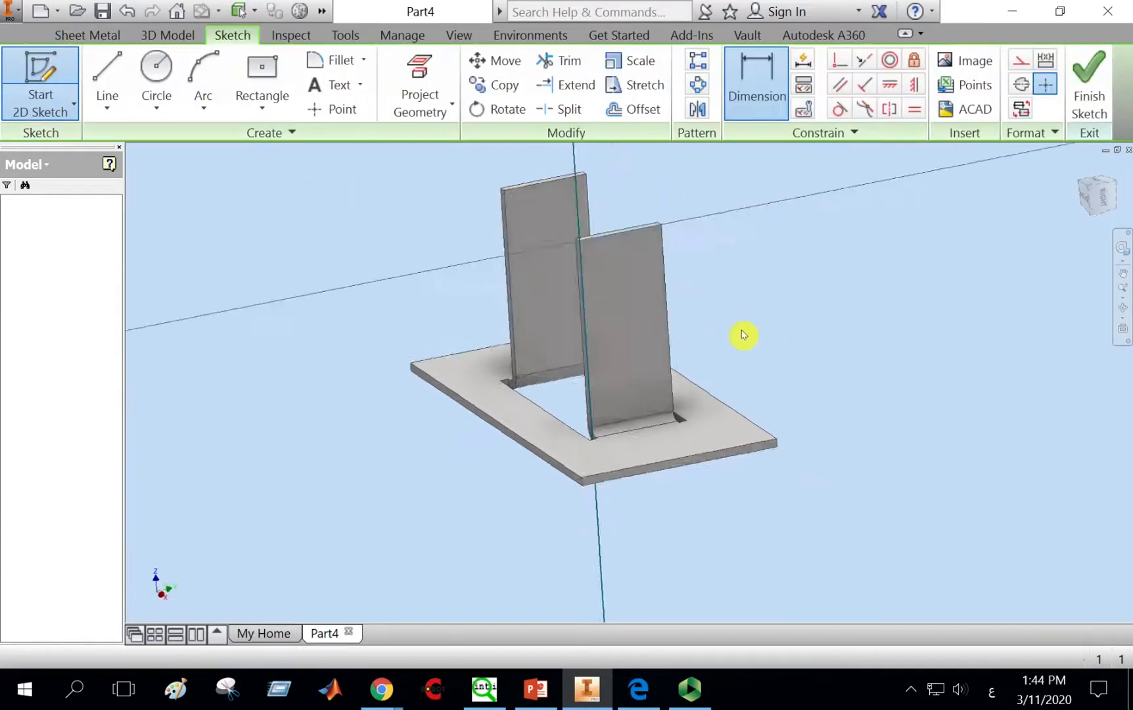
pyautogui.moveTo(747, 308); pyautogui.dragTo(683, 372, button='middle')
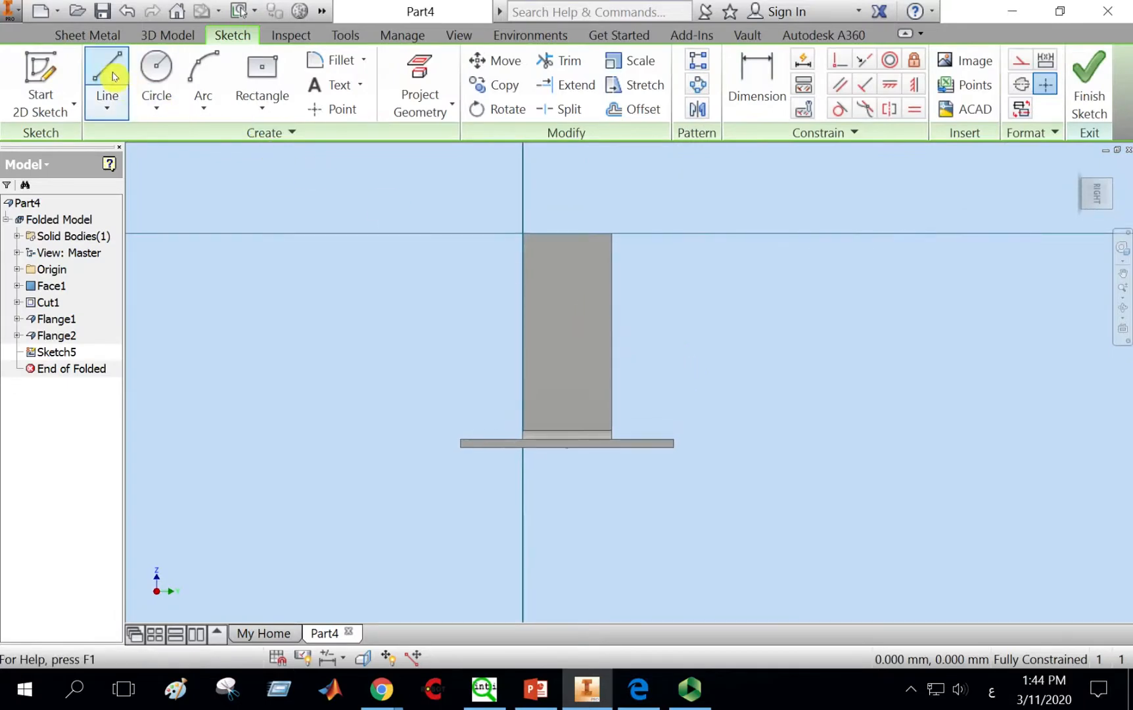
pyautogui.click(108, 82)
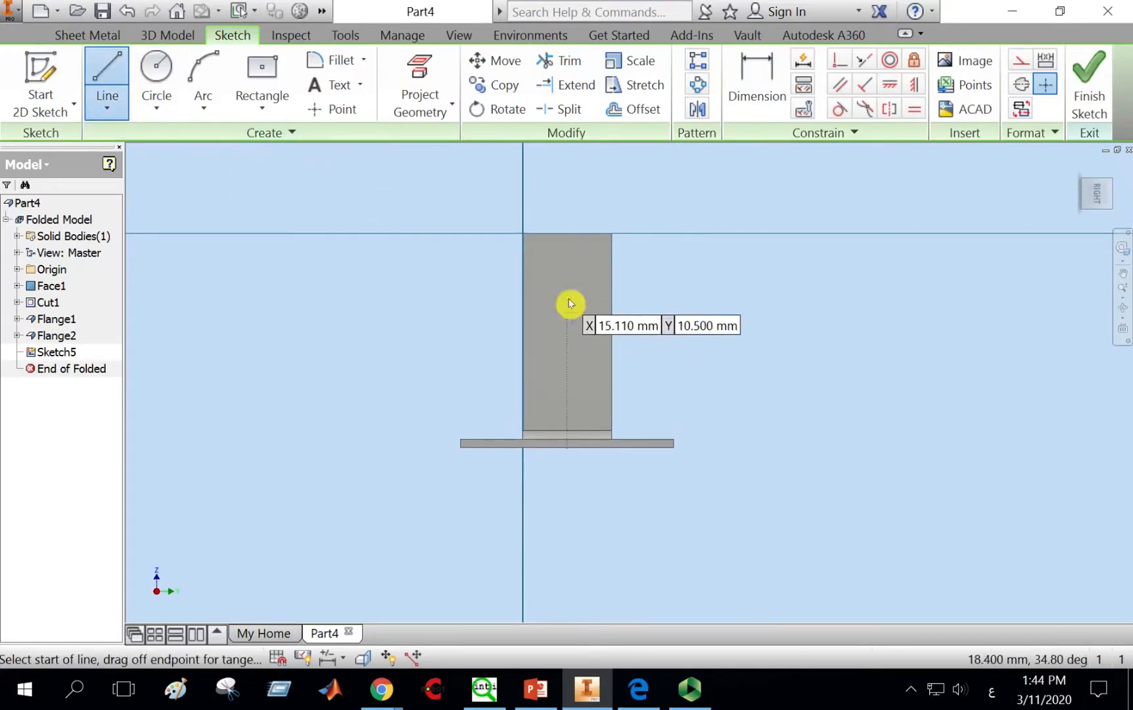
pyautogui.click(524, 335)
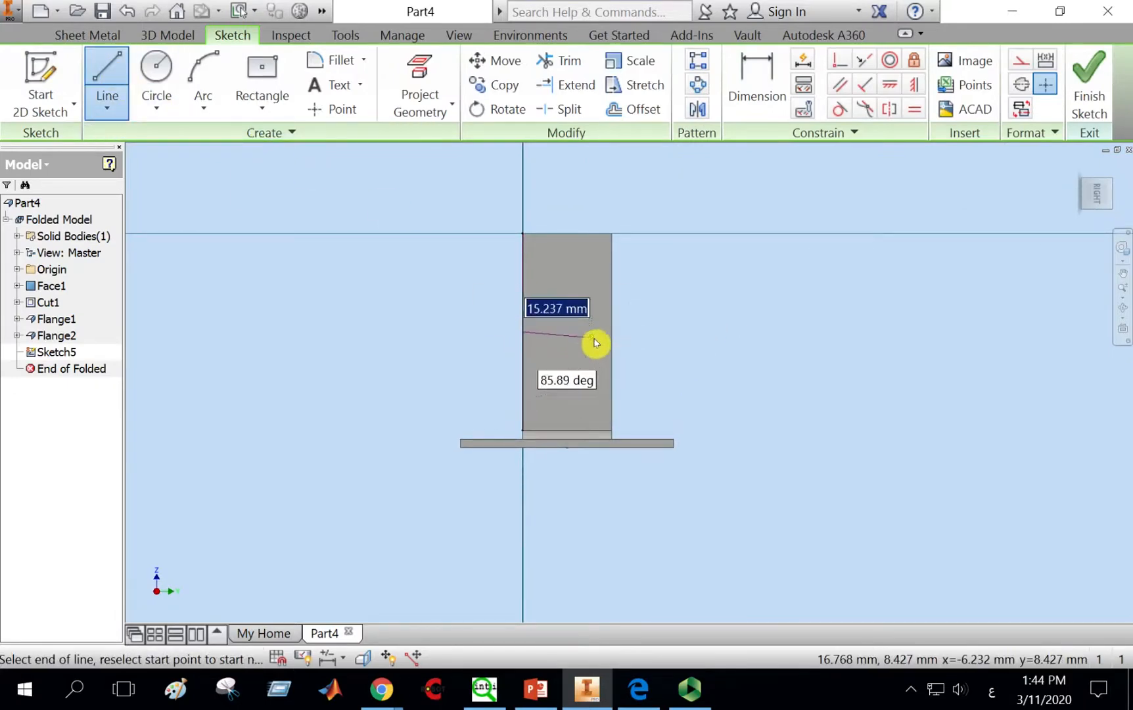
pyautogui.click(612, 333)
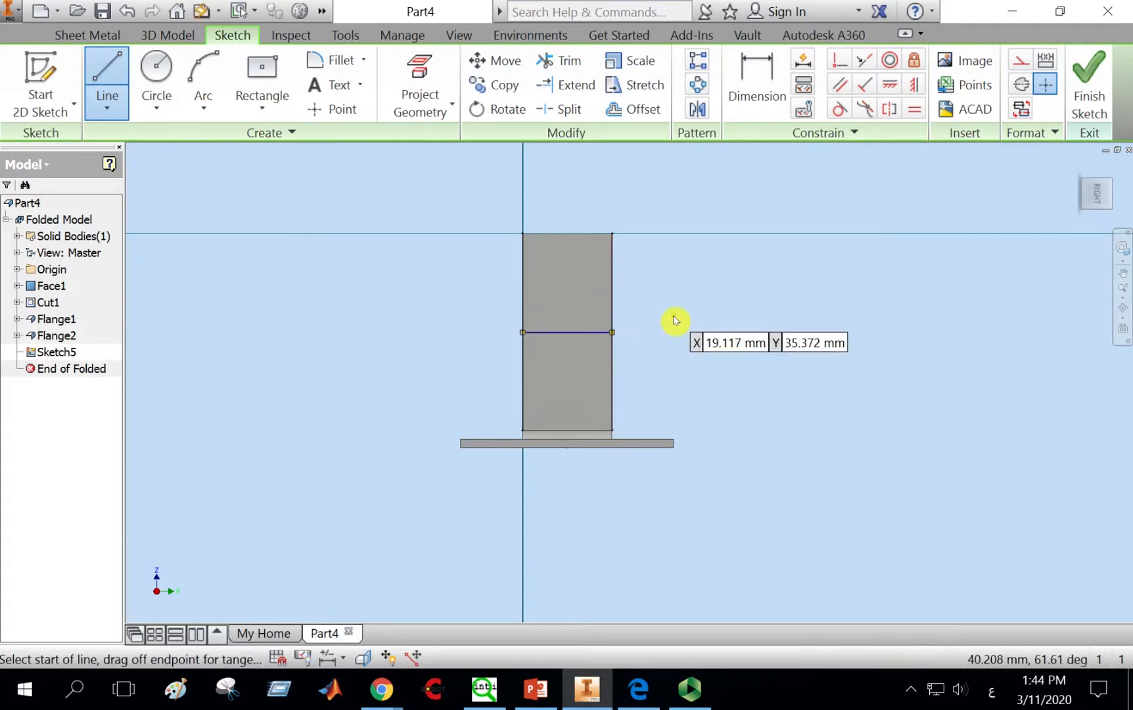
pyautogui.rightClick(675, 318)
pyautogui.click(735, 315)
pyautogui.click(1088, 64)
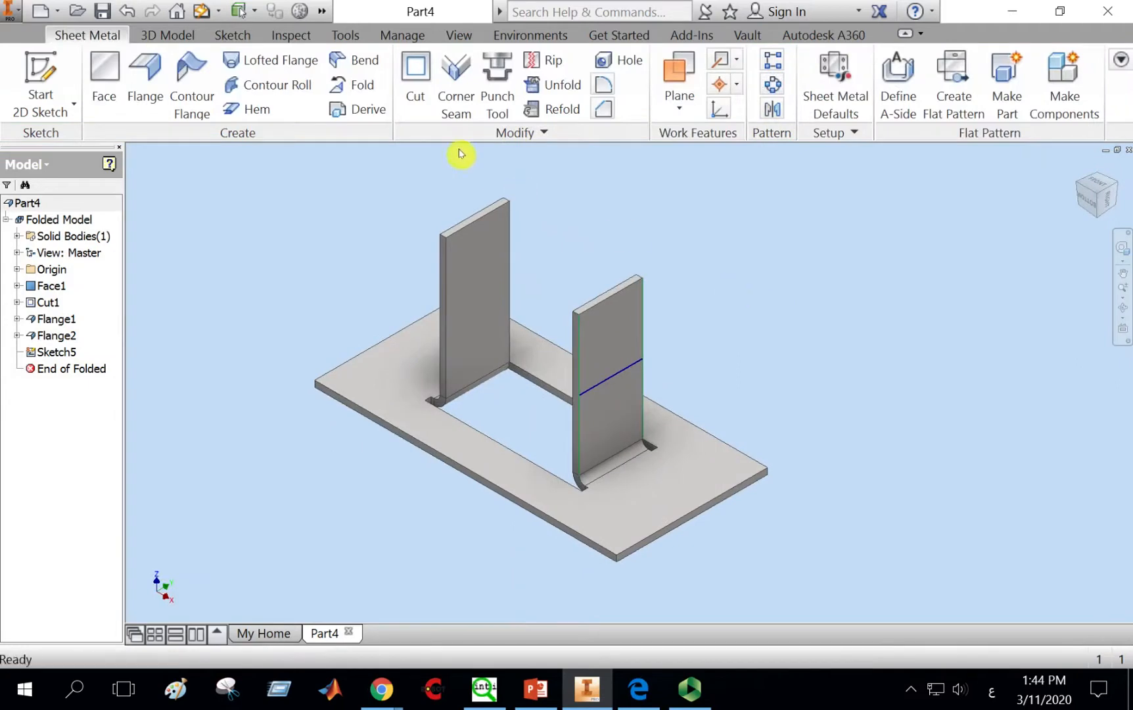
# Step: Fold the right flange 90° along the sketched line, flipping the fold side
pyautogui.click(357, 85)
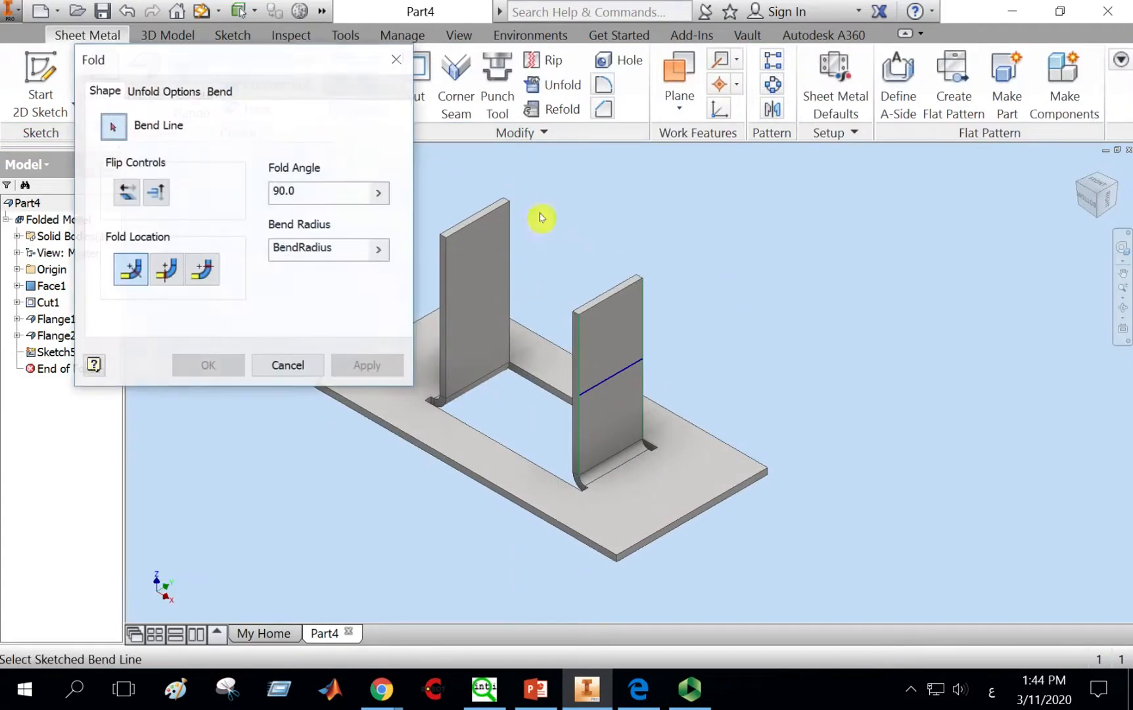
pyautogui.click(629, 373)
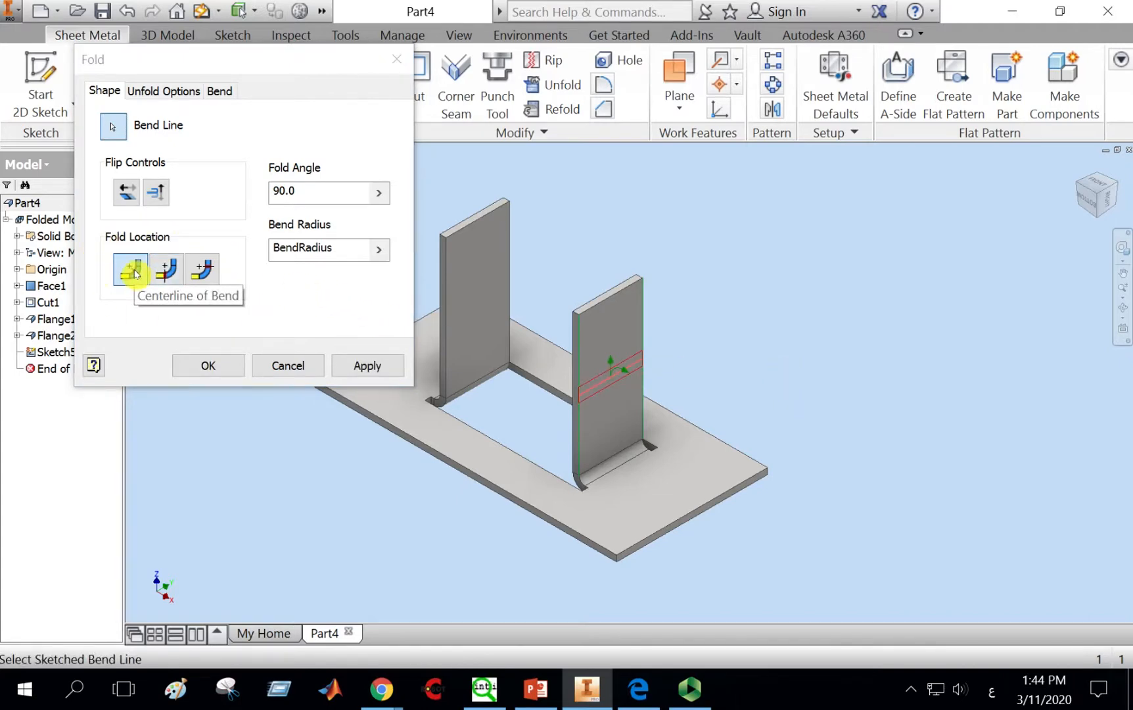
pyautogui.click(134, 195)
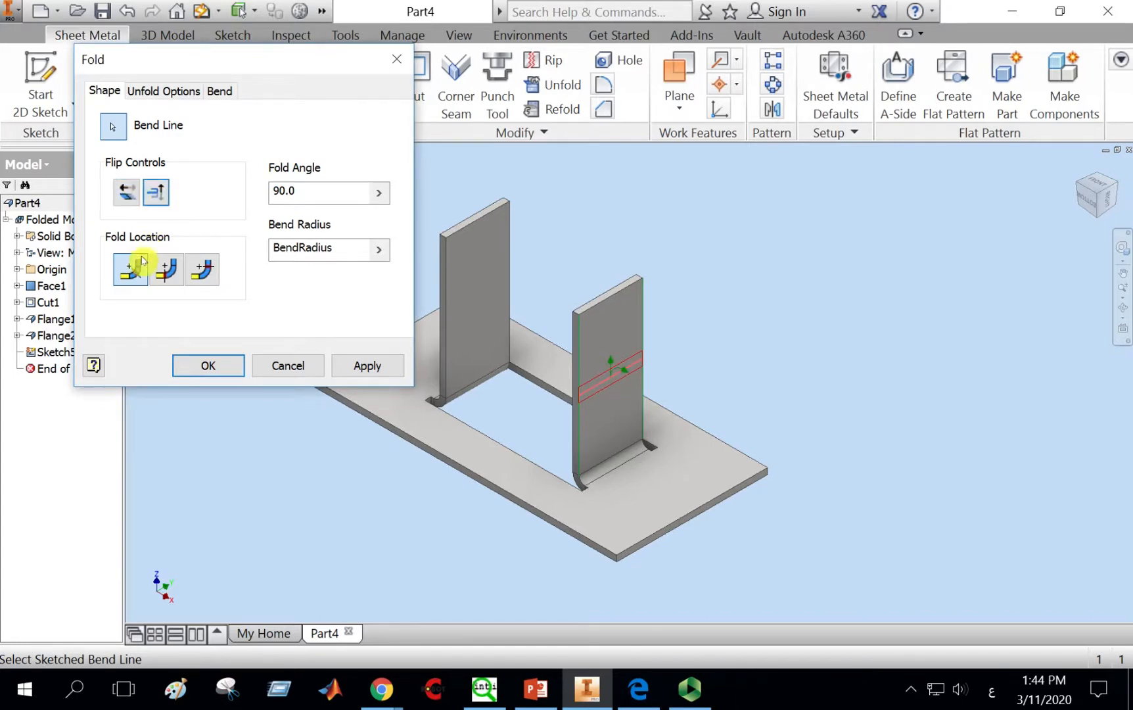
pyautogui.click(368, 366)
pyautogui.click(274, 369)
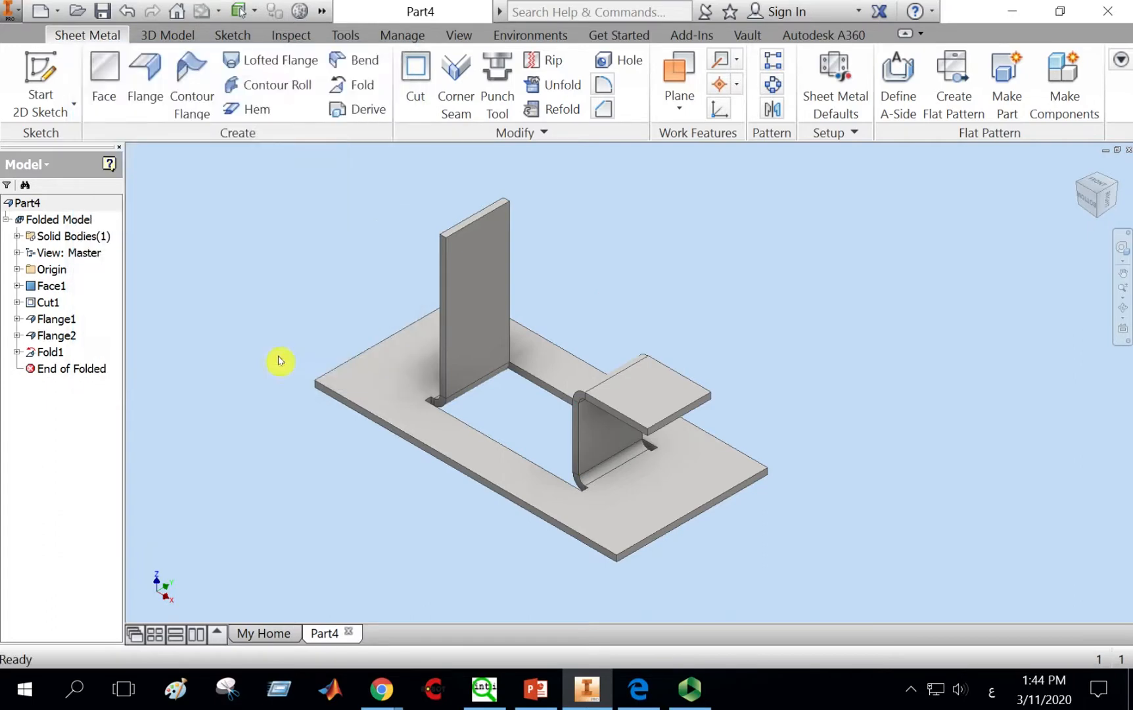
# Step: Sketch a horizontal line across the middle of the left flange's face and finish the sketch
pyautogui.click(1123, 307)
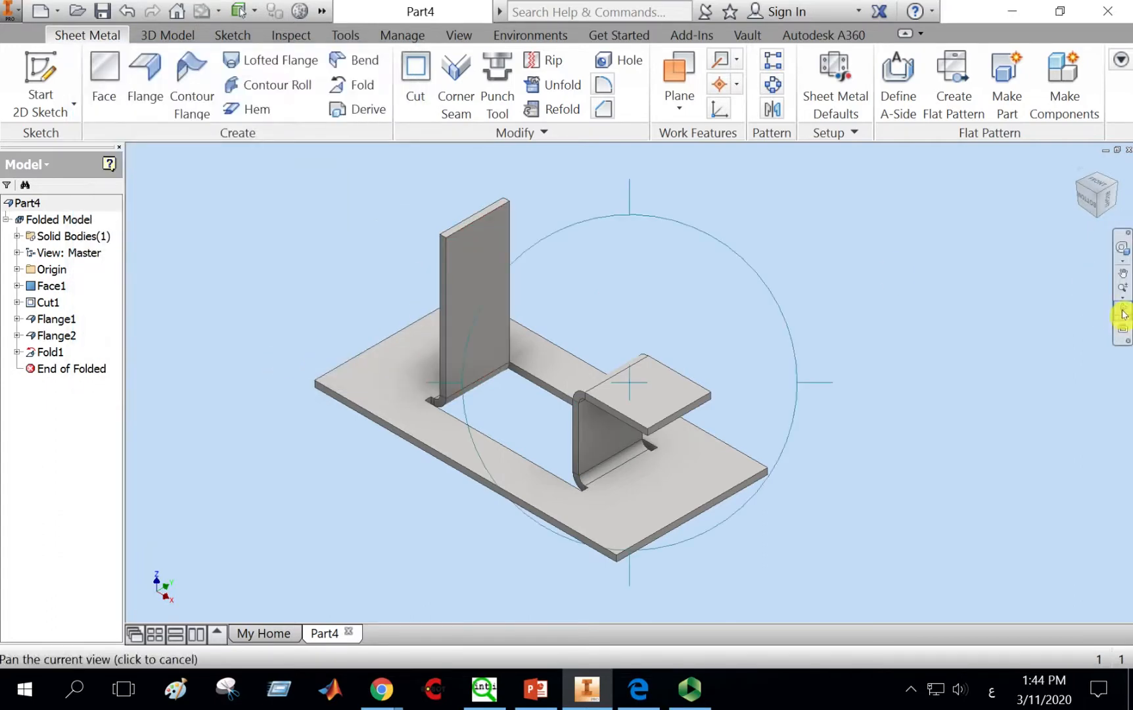
pyautogui.moveTo(847, 451); pyautogui.dragTo(625, 262)
pyautogui.rightClick(601, 245)
pyautogui.click(664, 240)
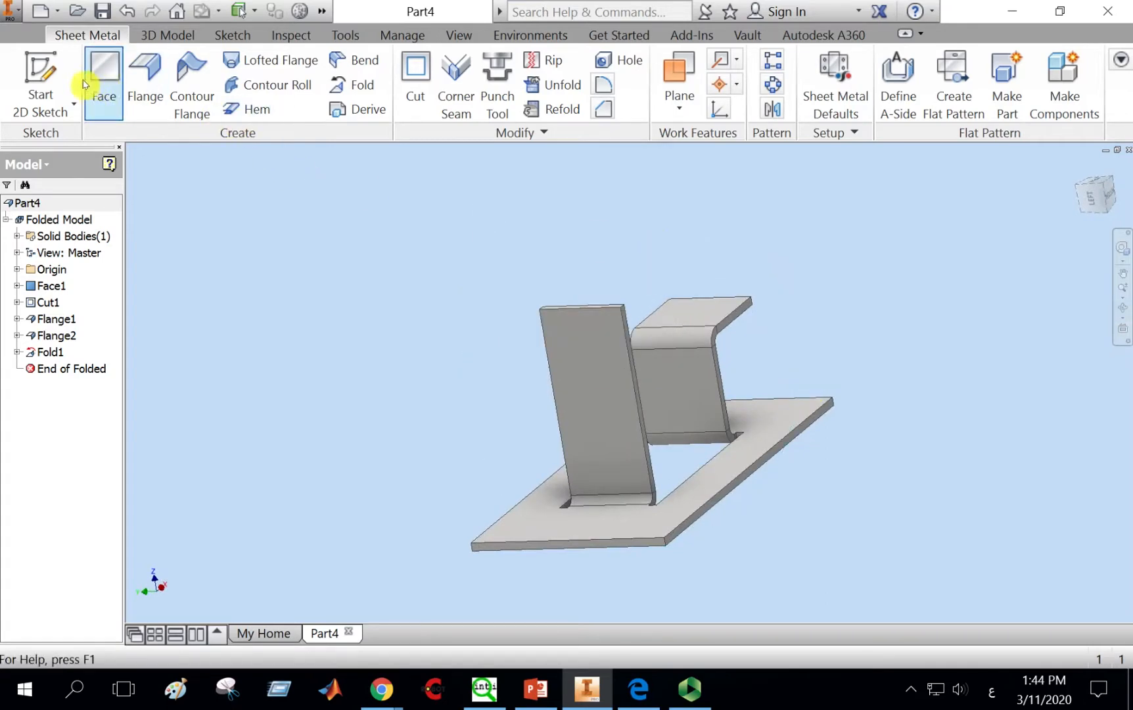
pyautogui.click(38, 78)
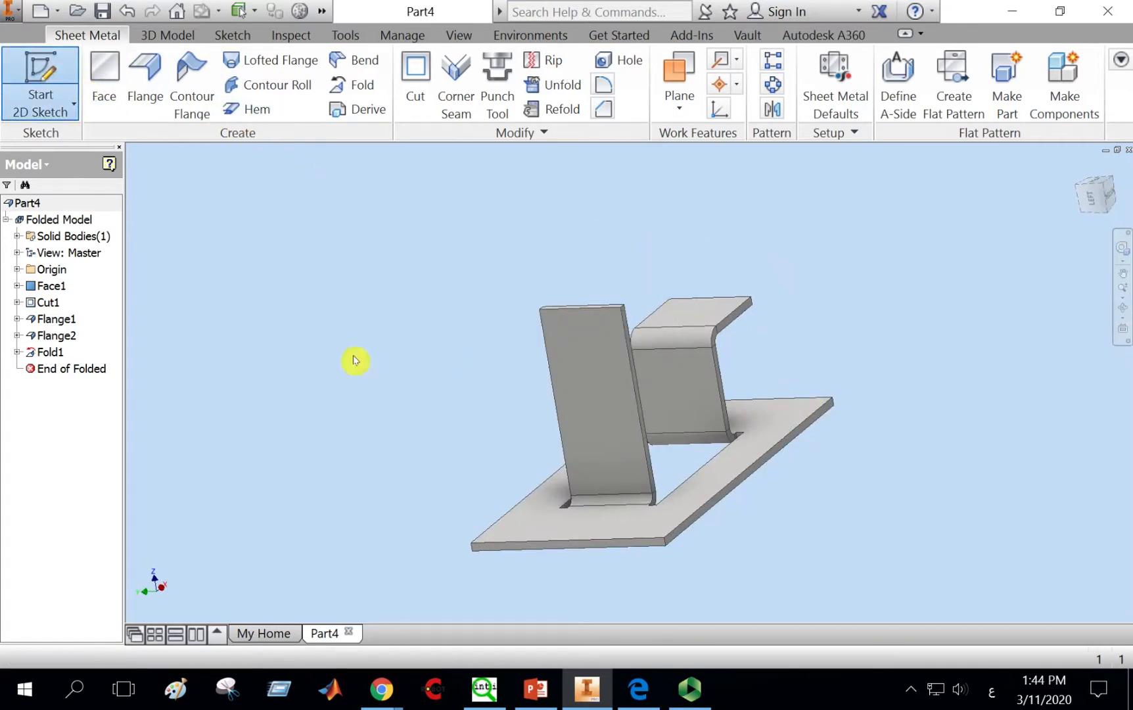
pyautogui.click(576, 374)
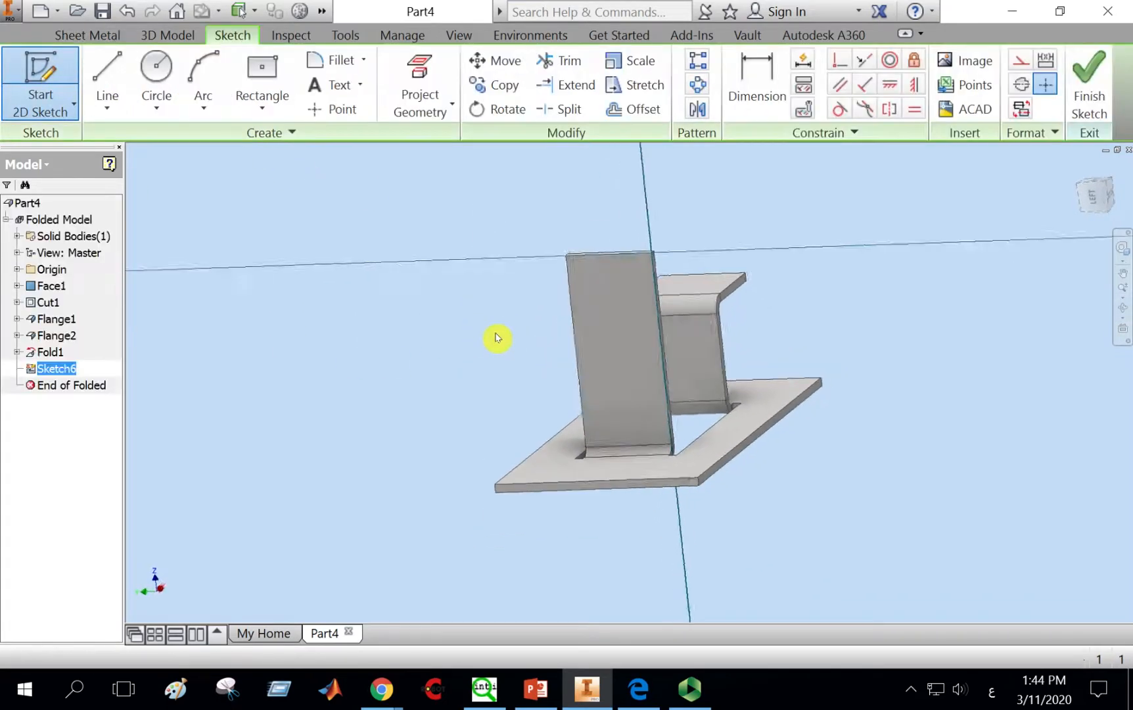
pyautogui.click(107, 77)
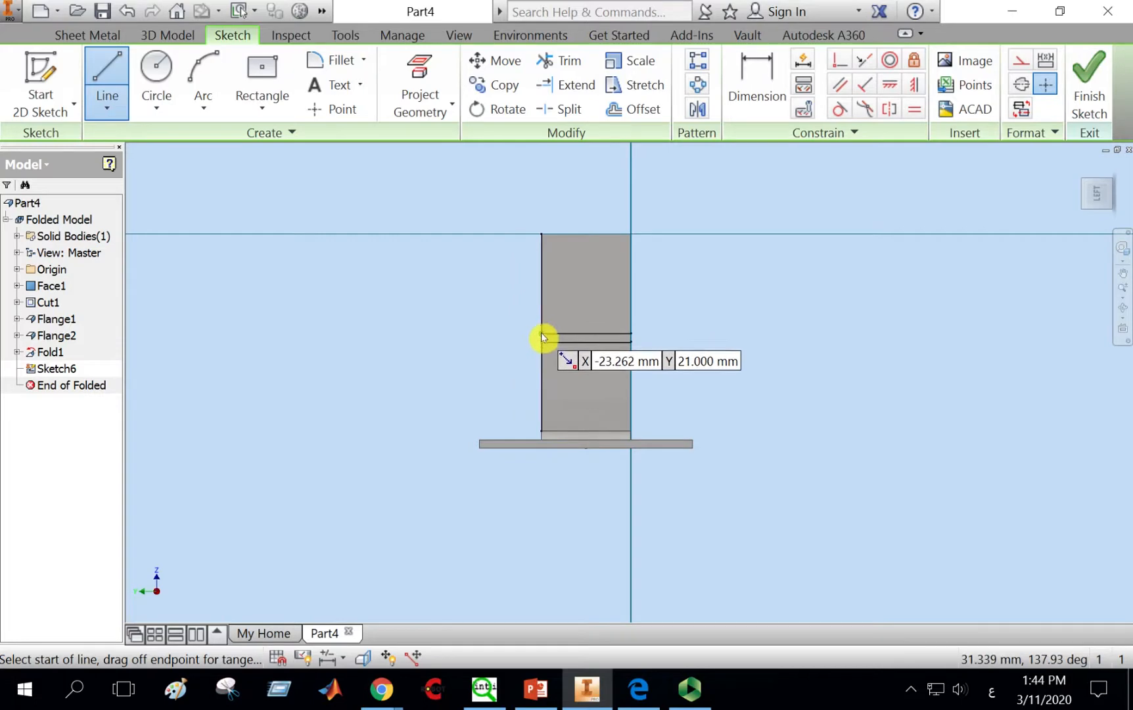
pyautogui.click(1122, 312)
pyautogui.moveTo(704, 362); pyautogui.dragTo(578, 387)
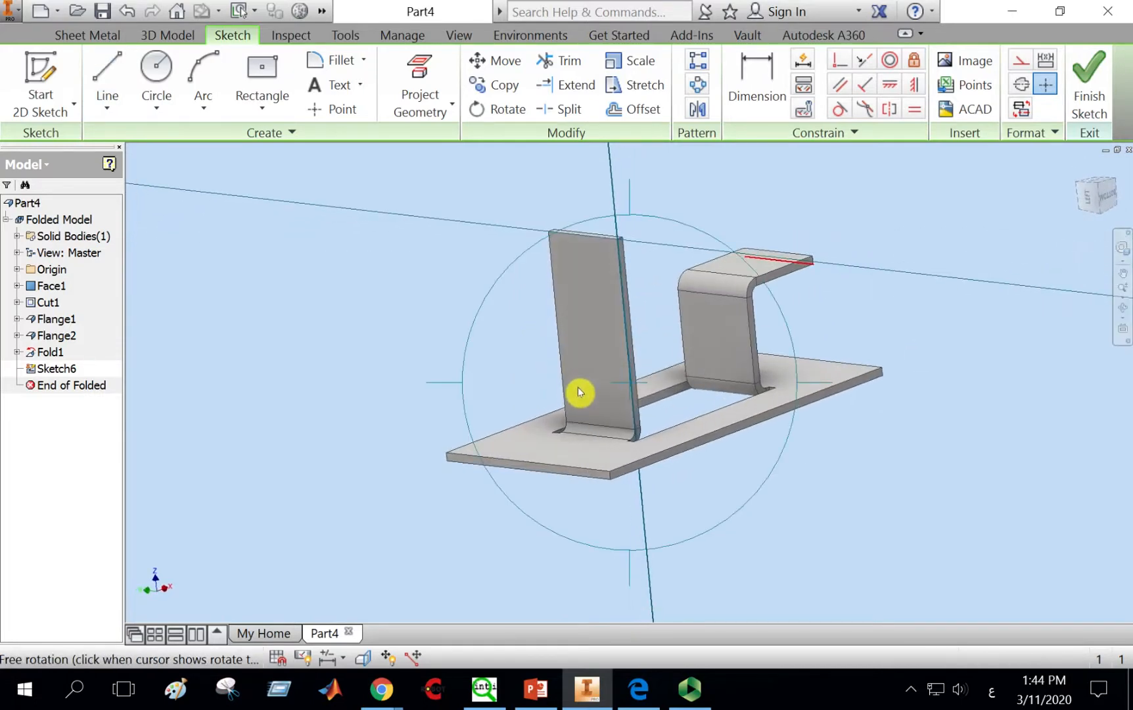
pyautogui.press('Escape')
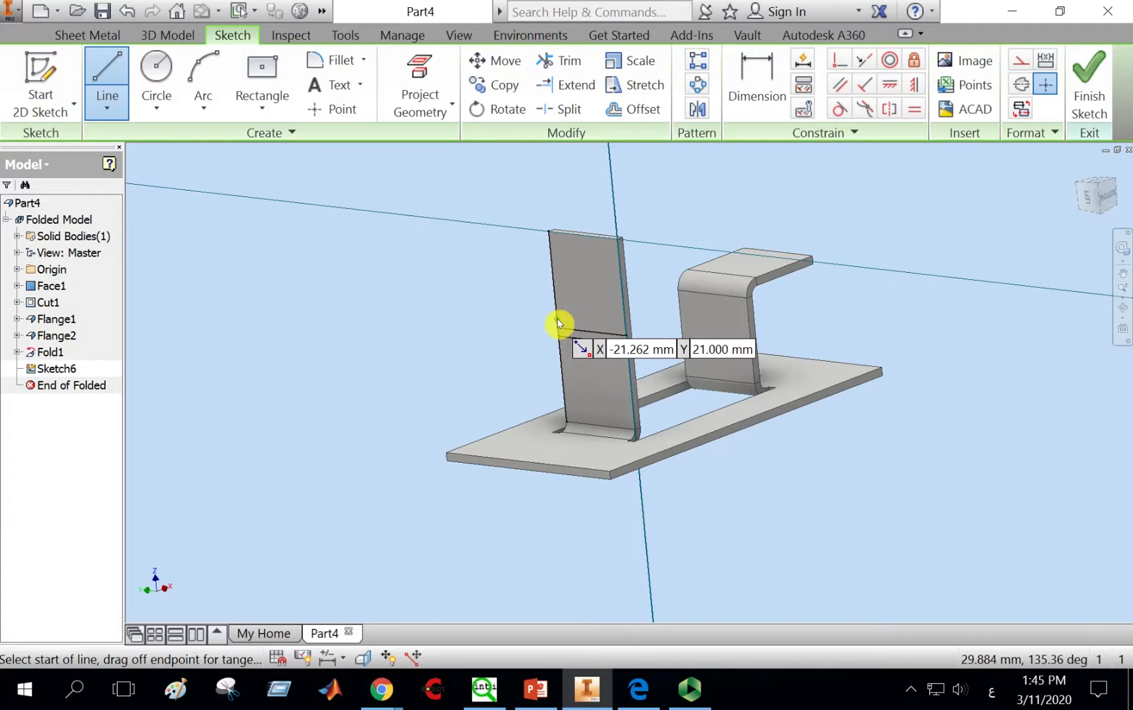
pyautogui.press('Escape')
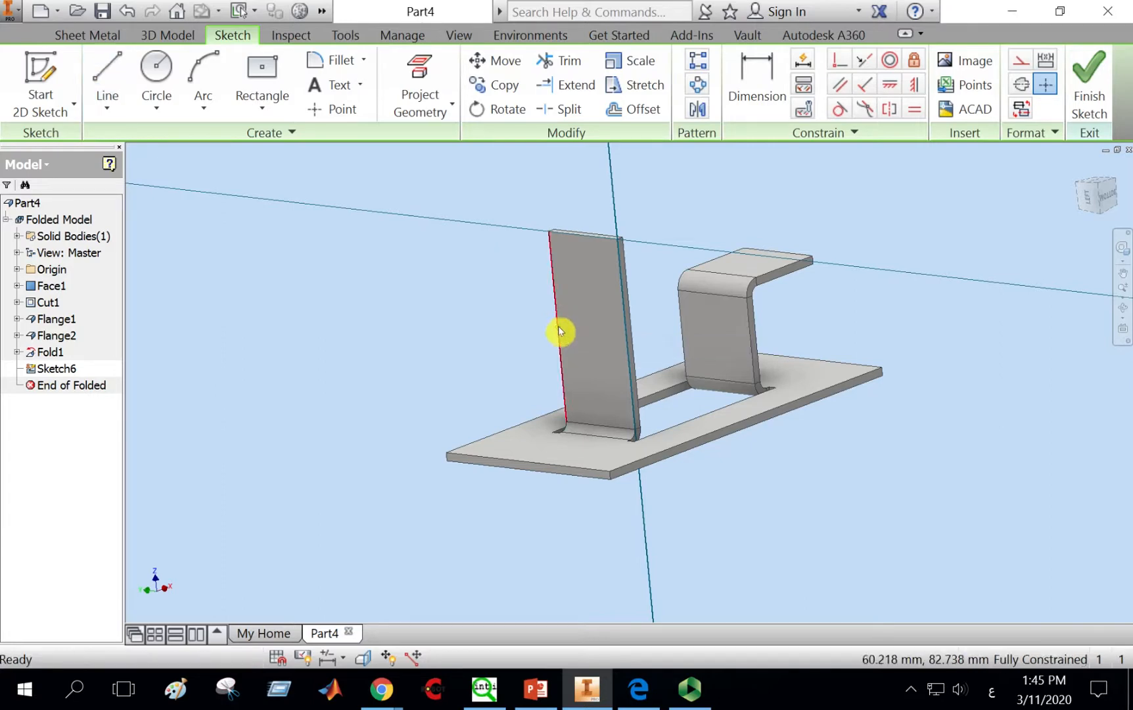
pyautogui.click(107, 76)
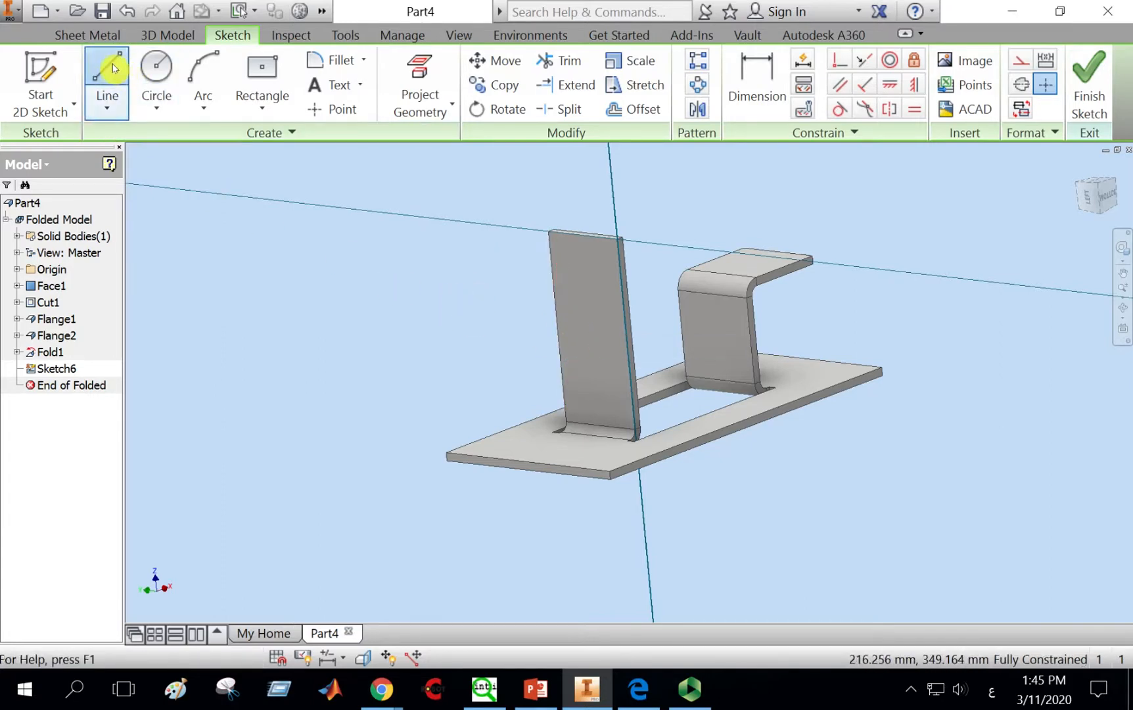
pyautogui.click(560, 328)
pyautogui.click(627, 335)
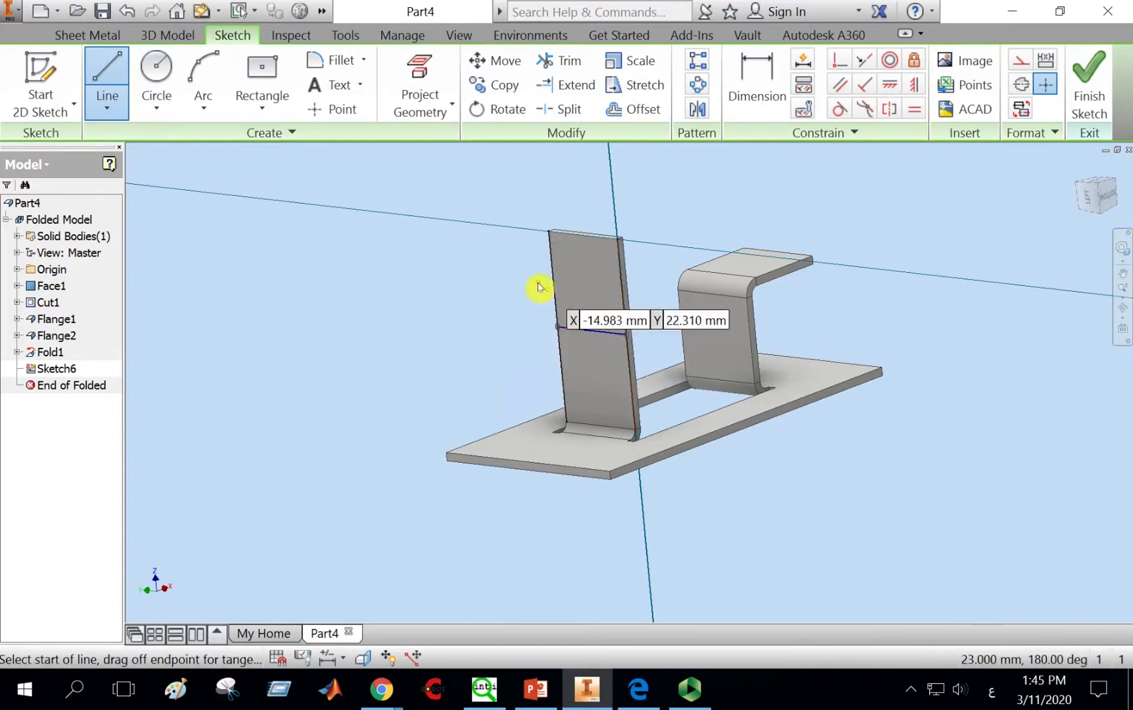
pyautogui.rightClick(476, 254)
pyautogui.click(570, 253)
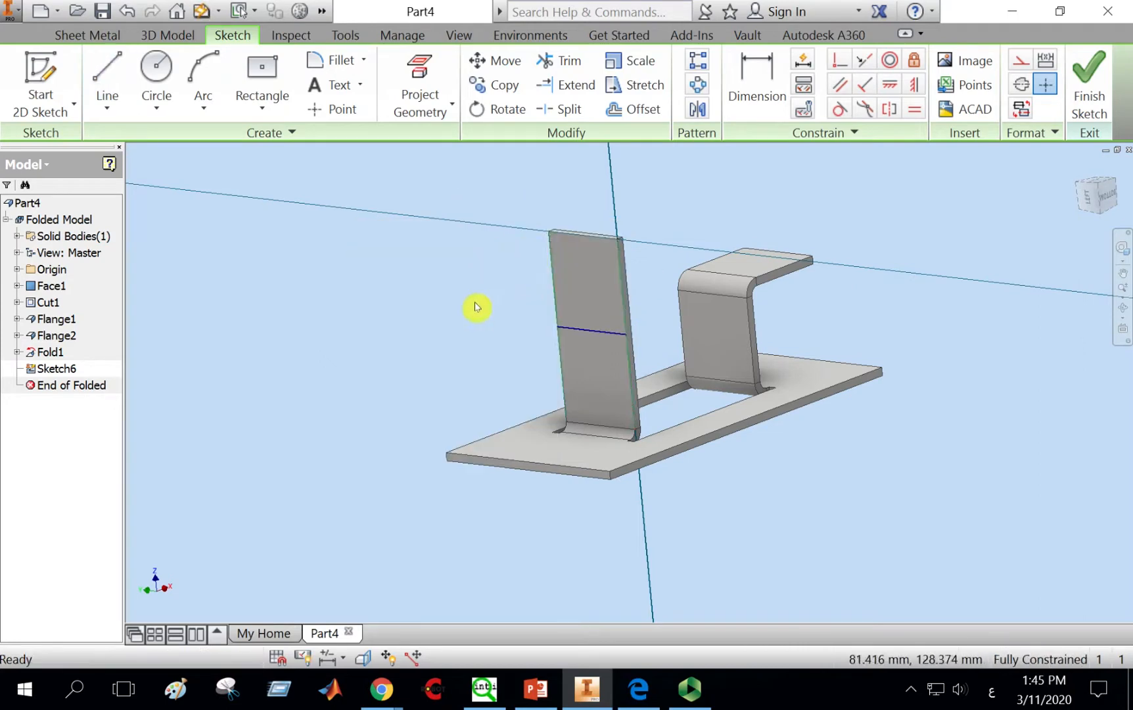
pyautogui.click(1063, 74)
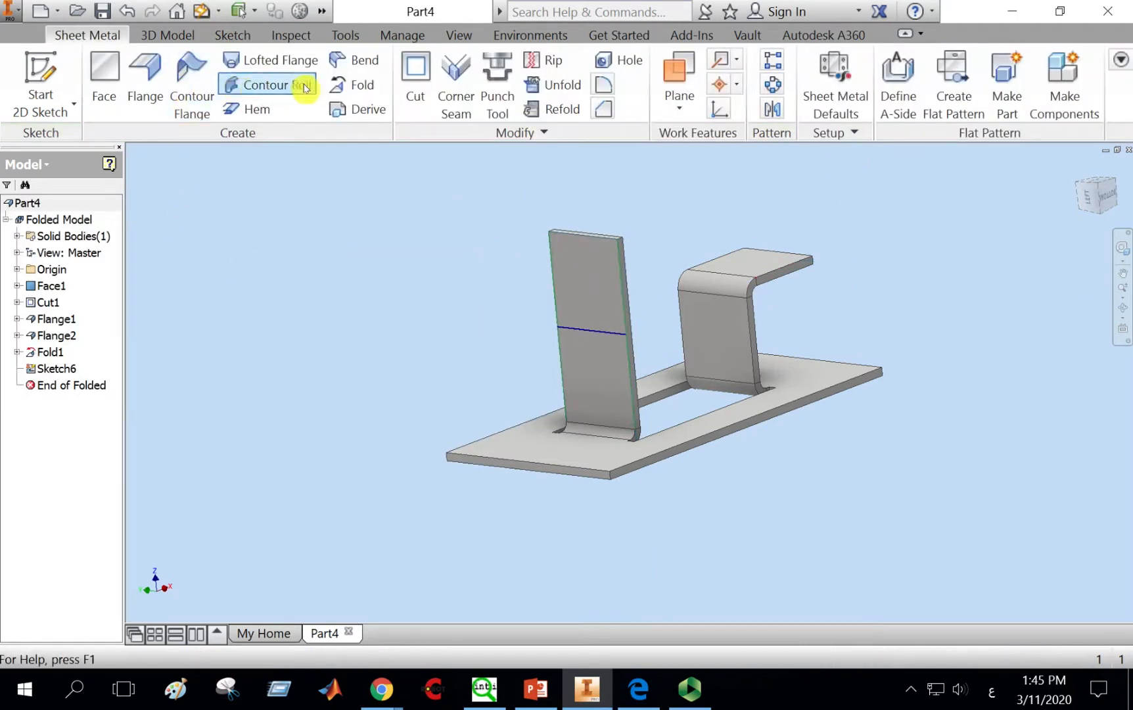
# Step: Fold the left flange 90° along its sketched line
pyautogui.click(362, 92)
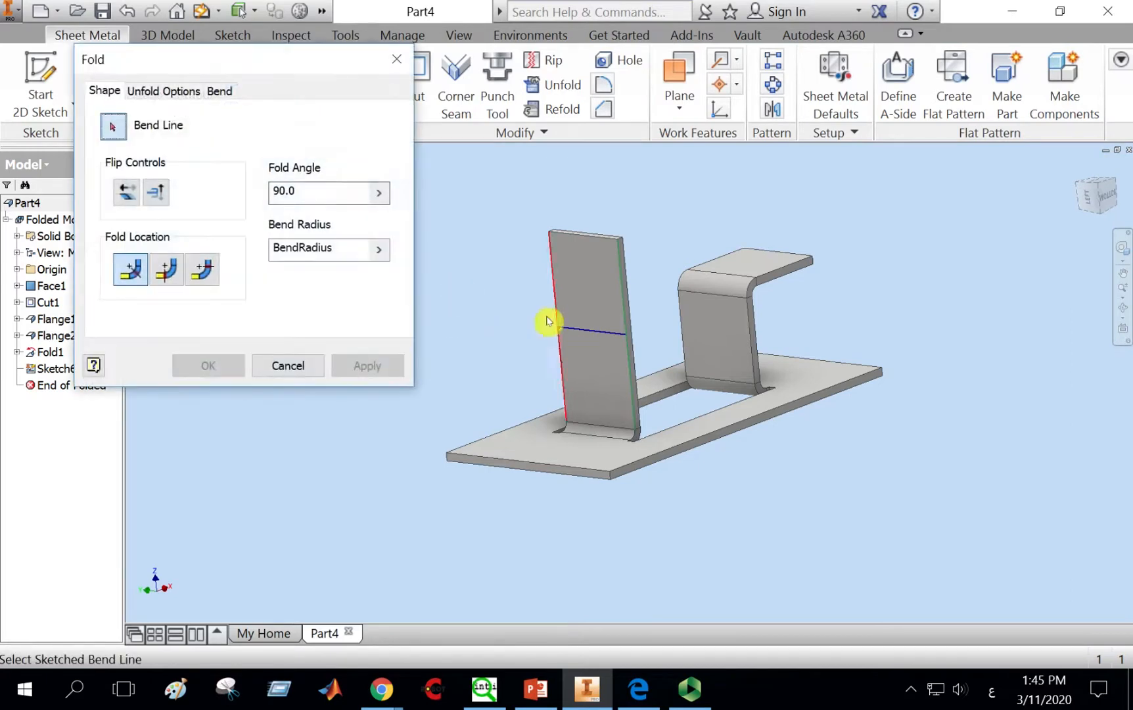
pyautogui.click(603, 337)
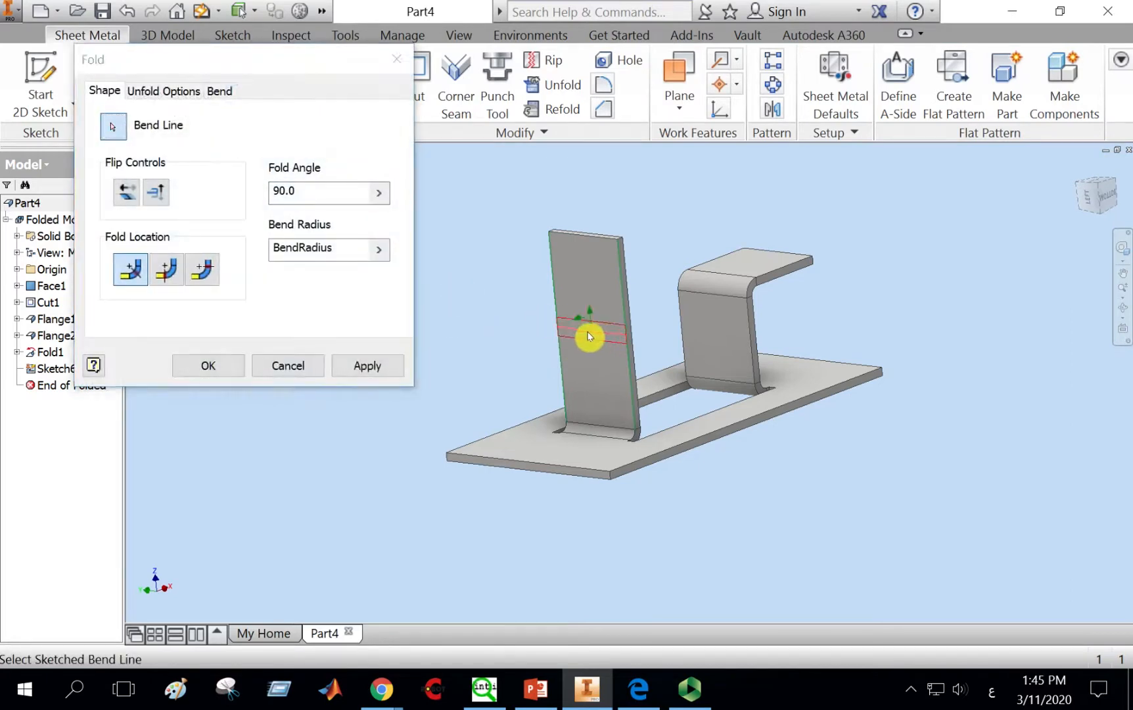
pyautogui.click(366, 367)
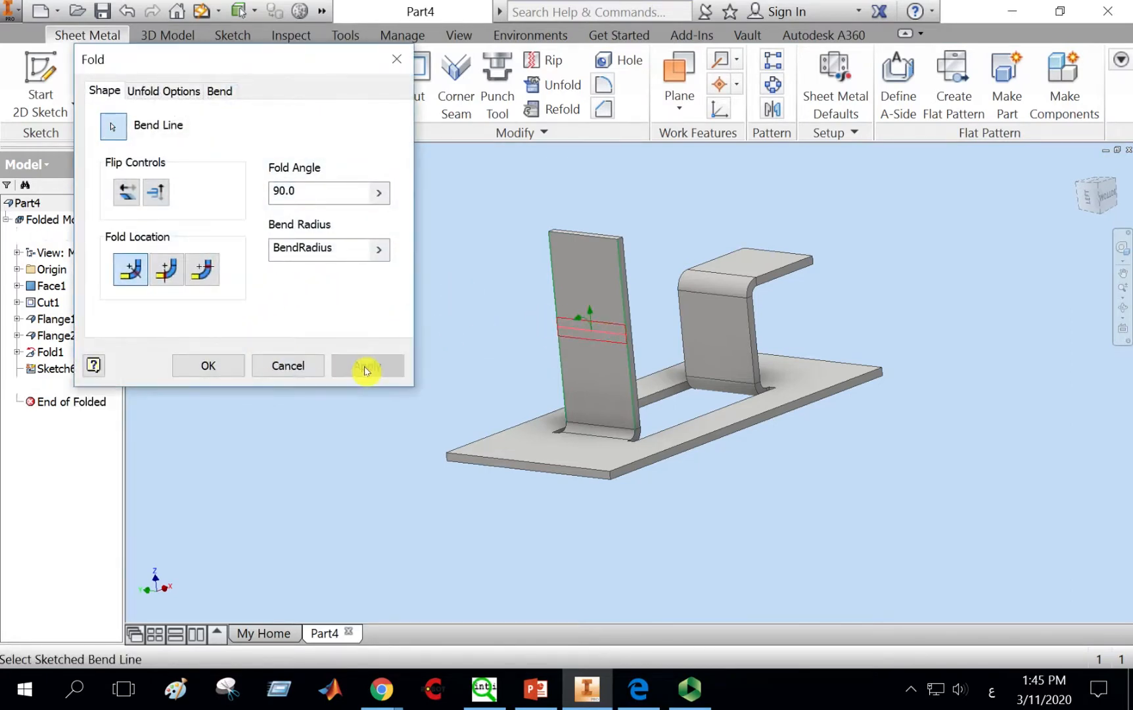
pyautogui.click(288, 365)
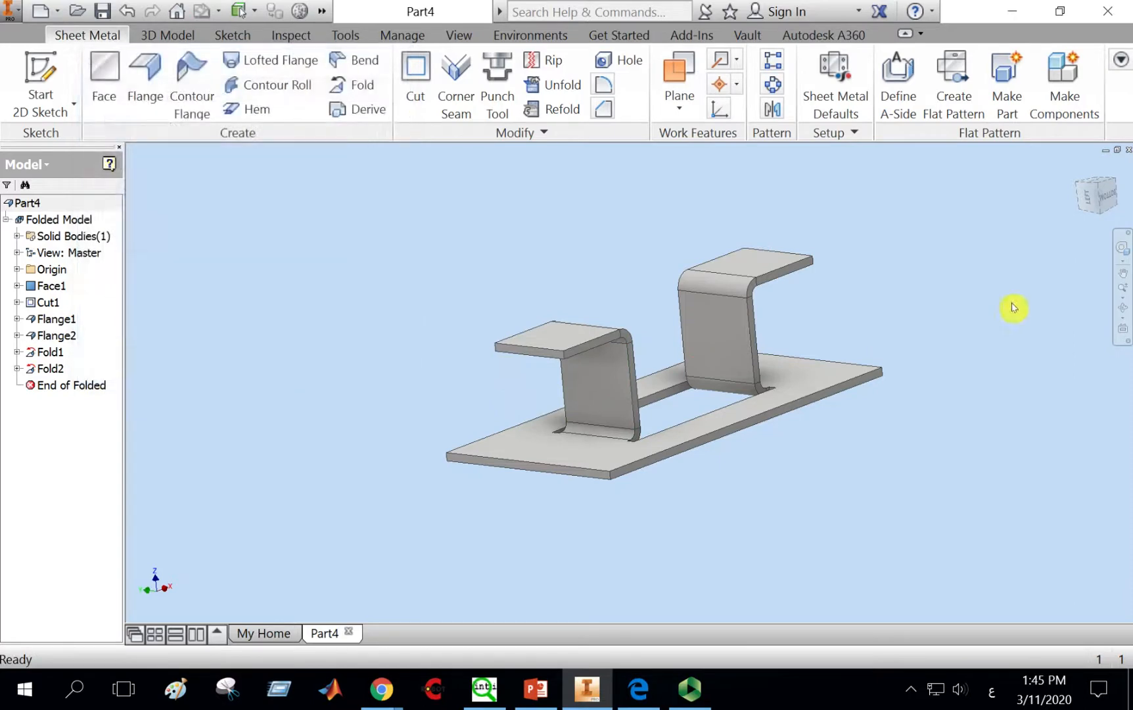
# Step: Sketch a center-point rectangle across the plate's front strip, between the opening and the front edge, and finish the sketch
pyautogui.click(1111, 199)
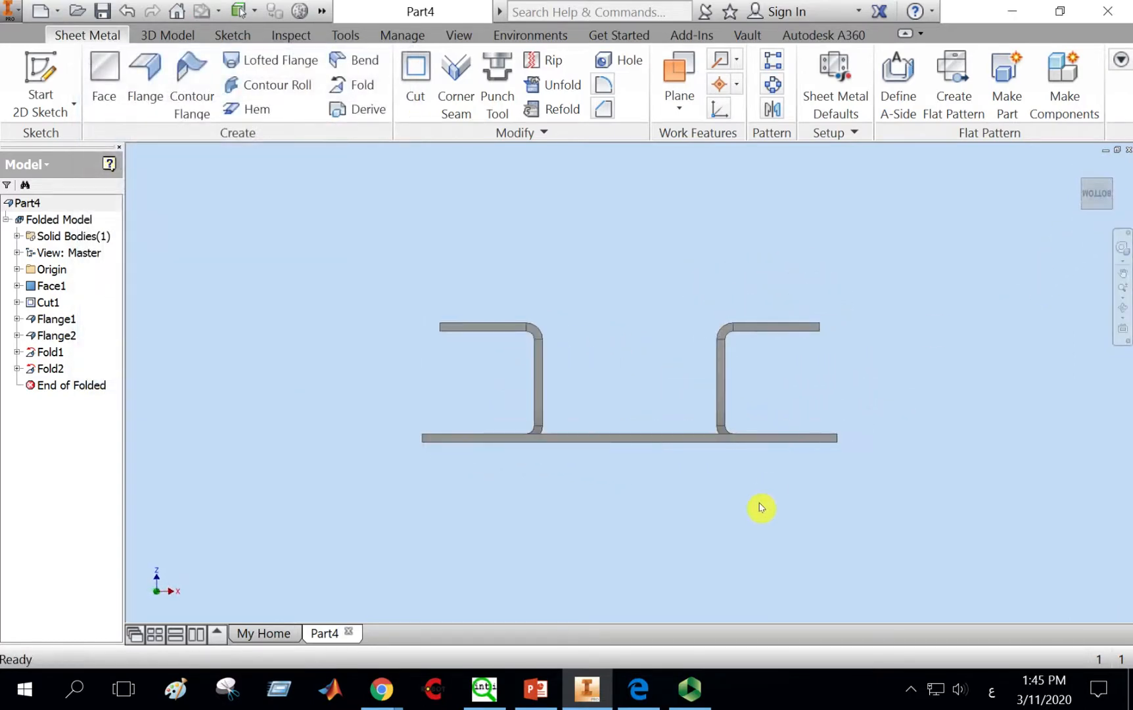
pyautogui.click(1116, 328)
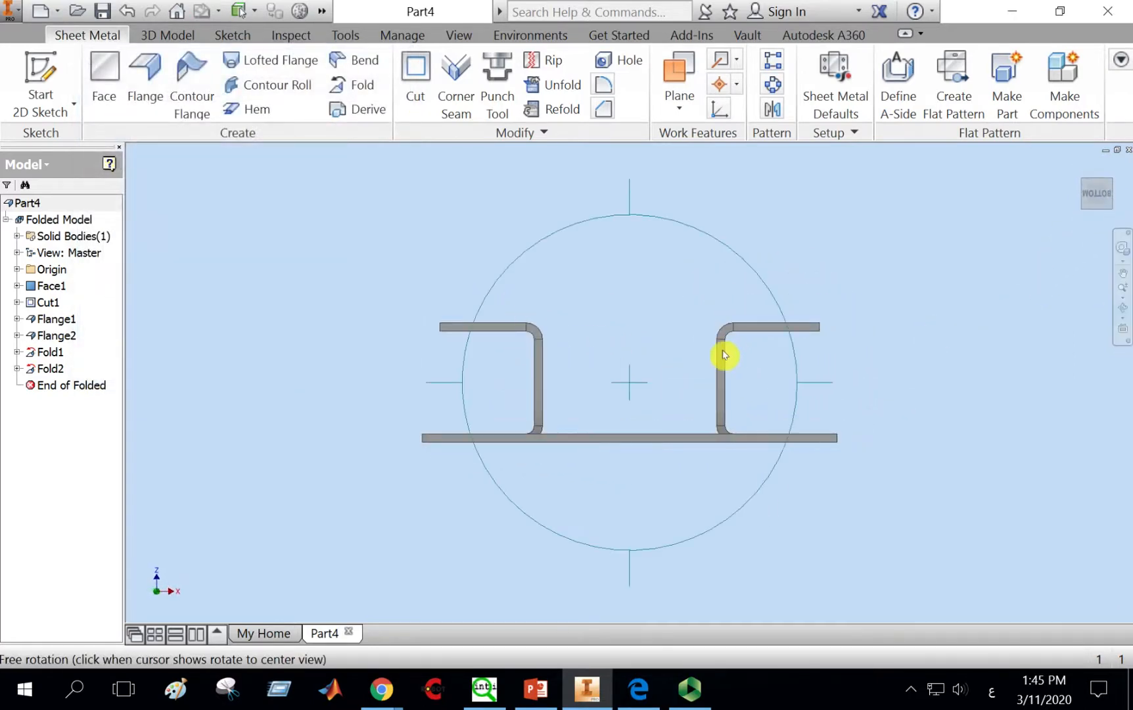
pyautogui.moveTo(723, 354); pyautogui.dragTo(781, 386)
pyautogui.press('Escape')
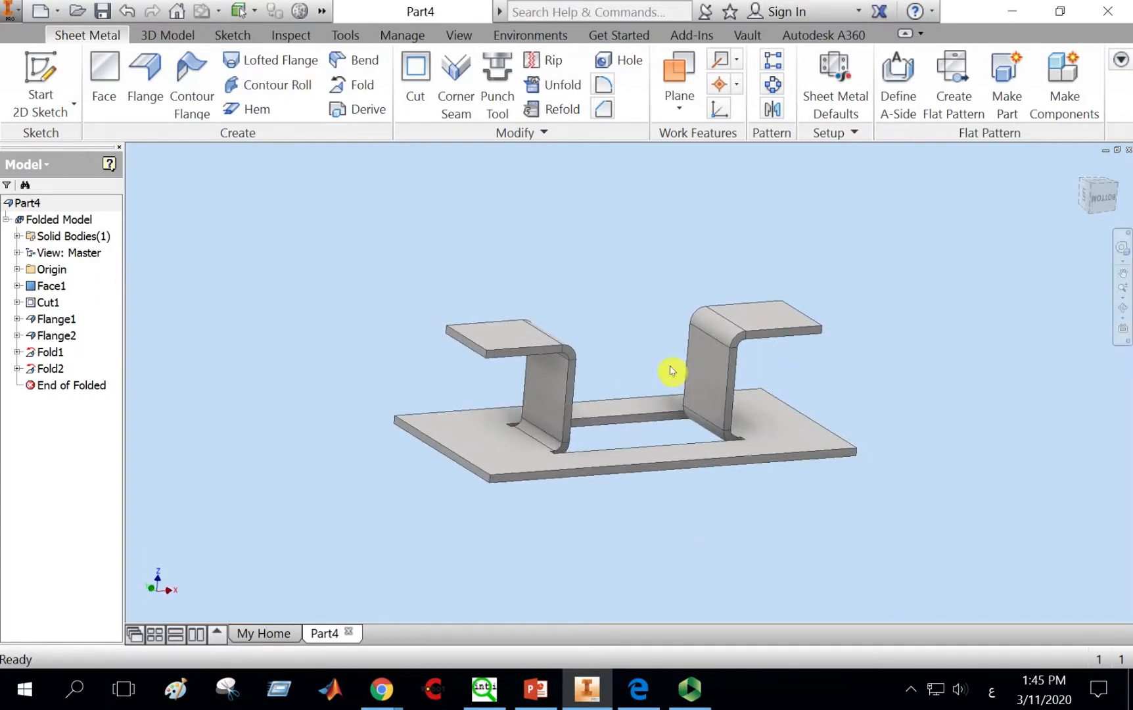
pyautogui.moveTo(673, 357); pyautogui.dragTo(678, 325, button='middle')
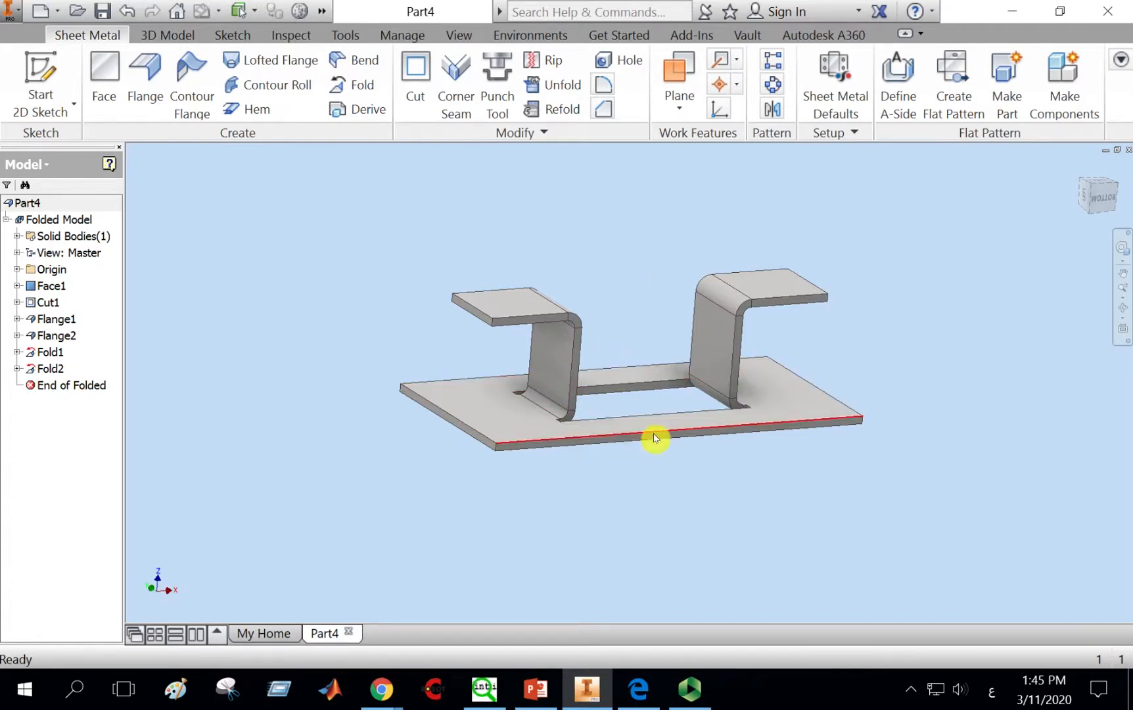
pyautogui.scroll(5, 664, 440)
pyautogui.scroll(-3, 667, 395)
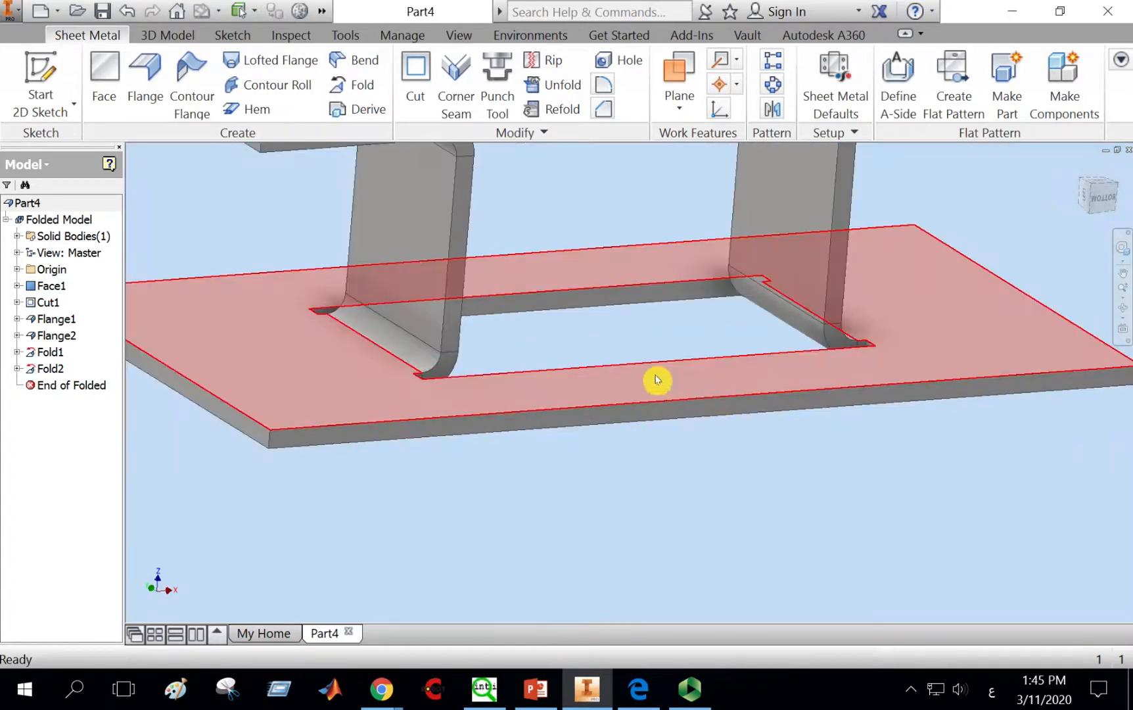
pyautogui.click(42, 71)
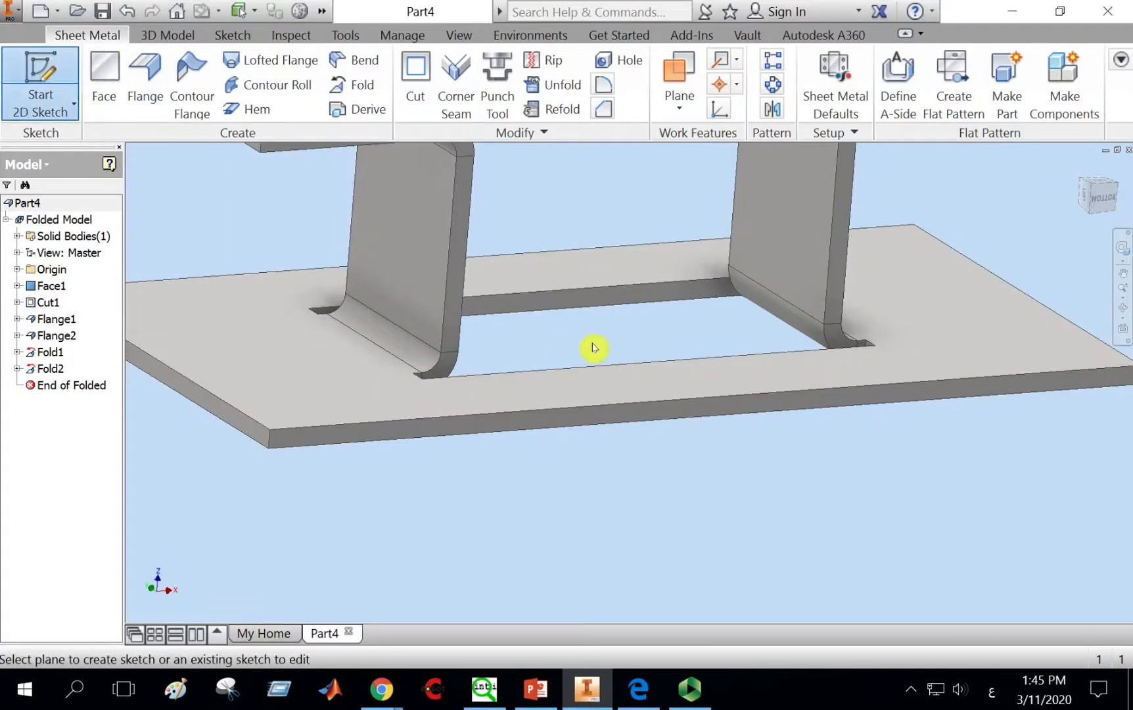
pyautogui.click(655, 386)
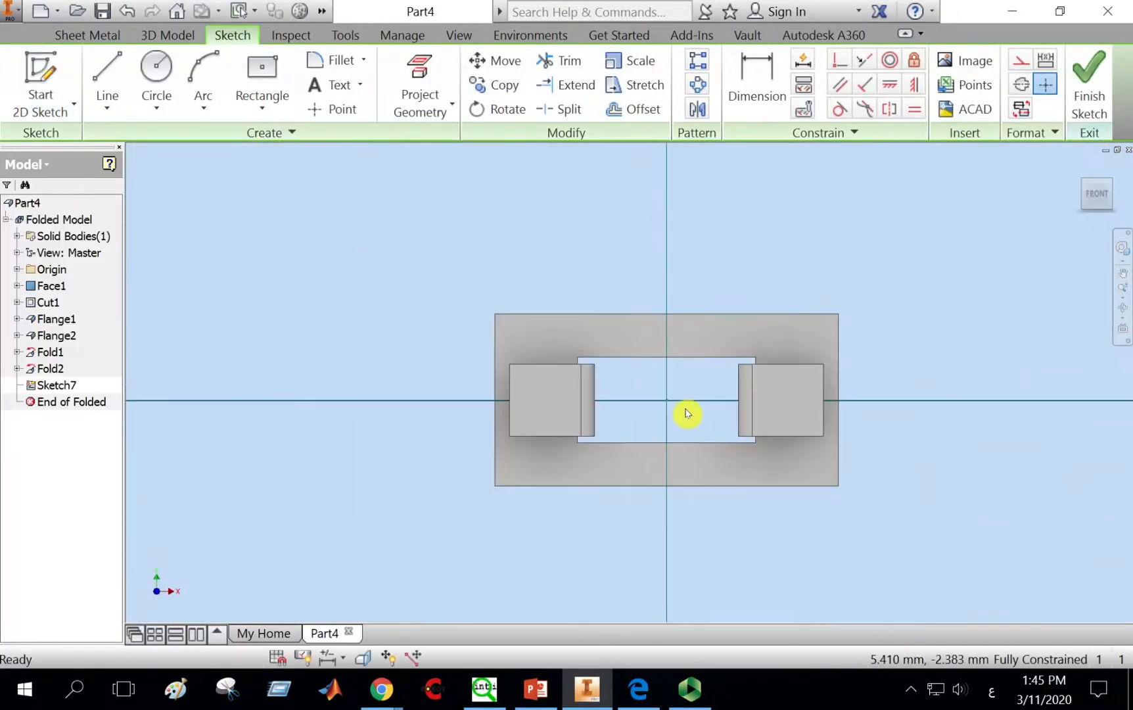
pyautogui.moveTo(685, 413); pyautogui.dragTo(629, 351, button='middle')
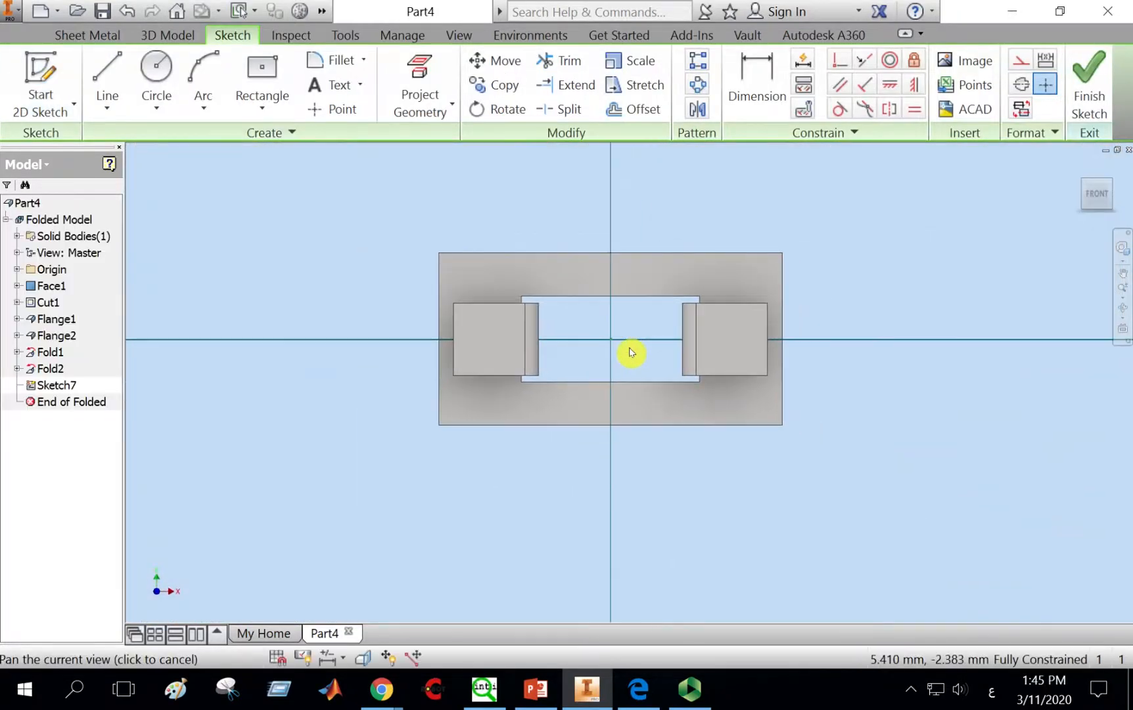
pyautogui.click(262, 76)
pyautogui.scroll(3, 585, 368)
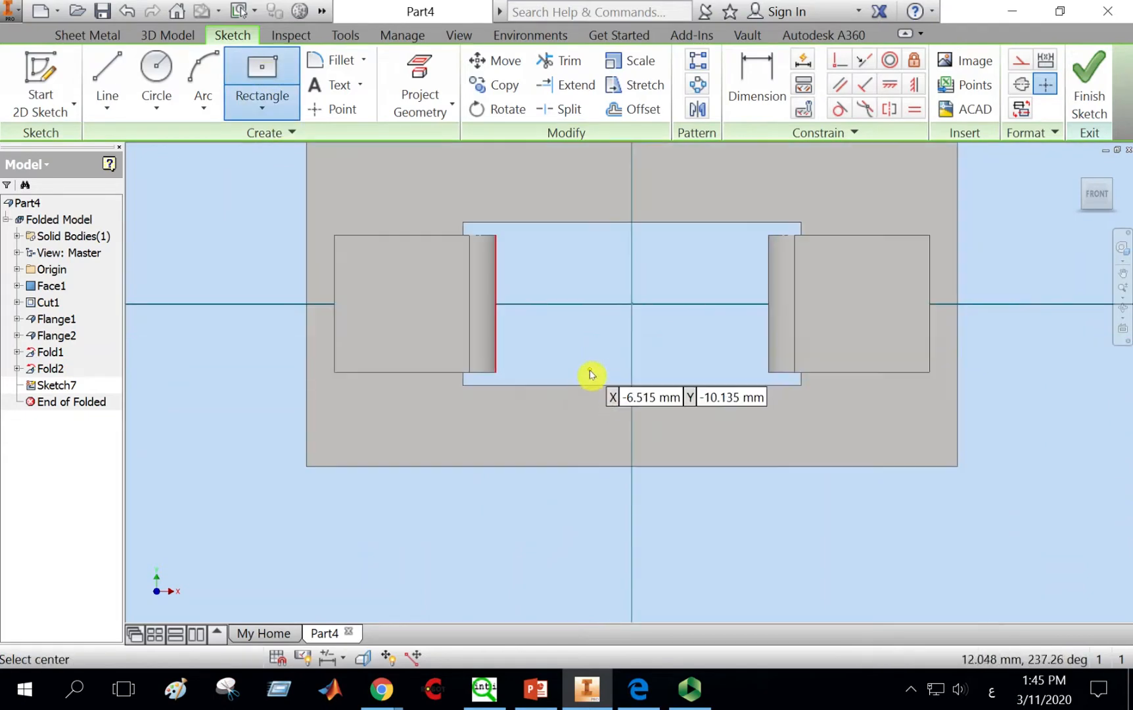
pyautogui.click(636, 432)
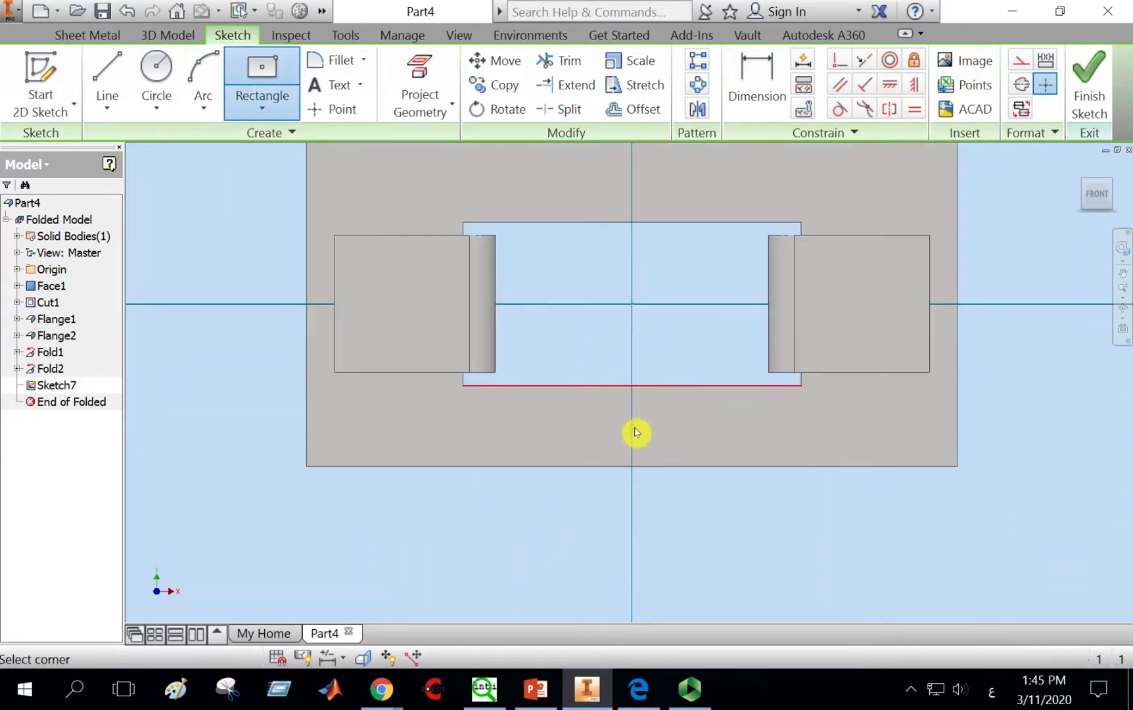
pyautogui.click(664, 349)
pyautogui.click(1096, 78)
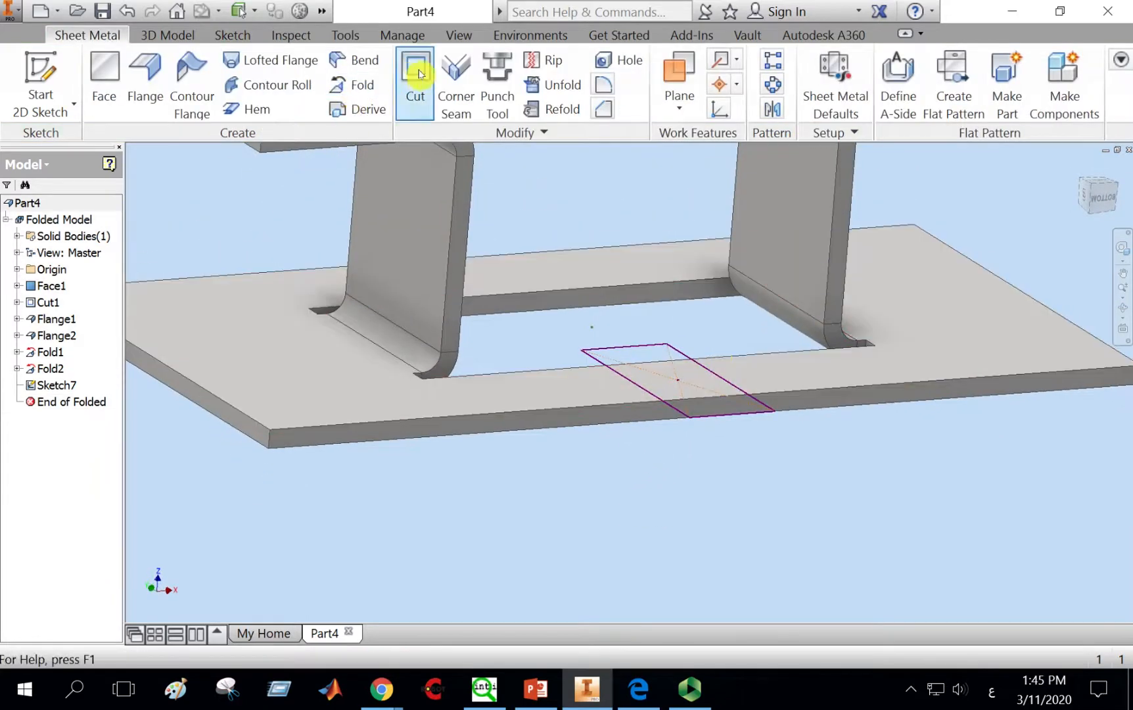
# Step: Cut the rectangle profile through the plate's thickness to split the front strip
pyautogui.click(418, 73)
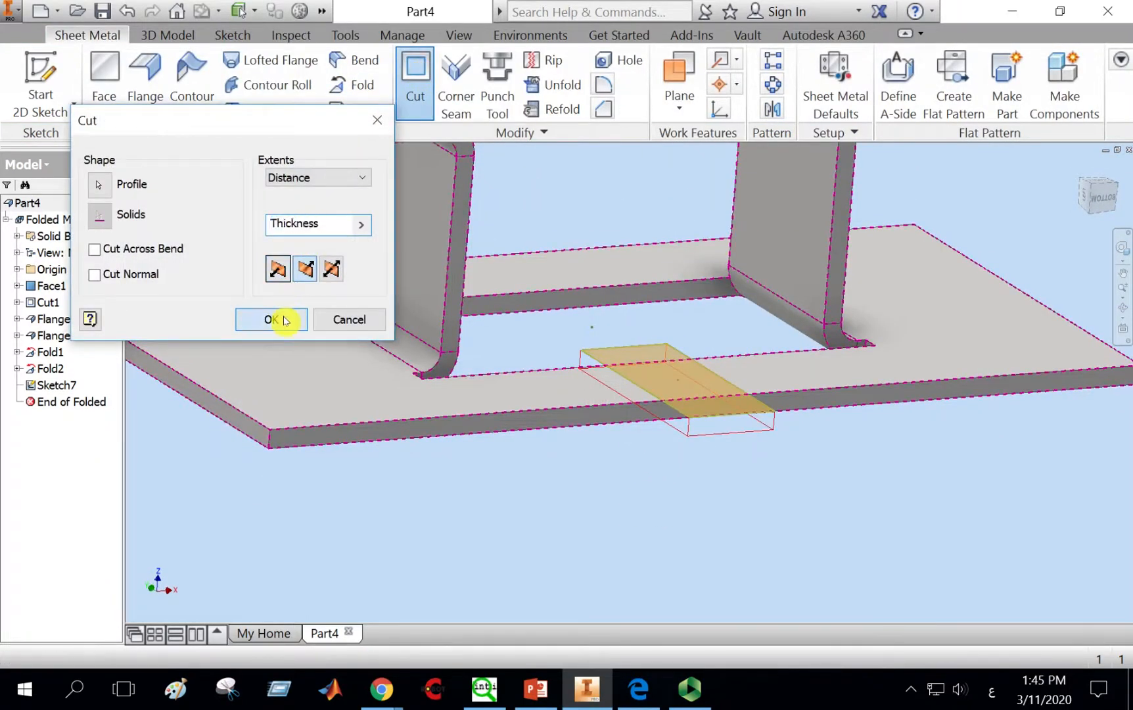
pyautogui.click(285, 319)
pyautogui.scroll(-3, 777, 469)
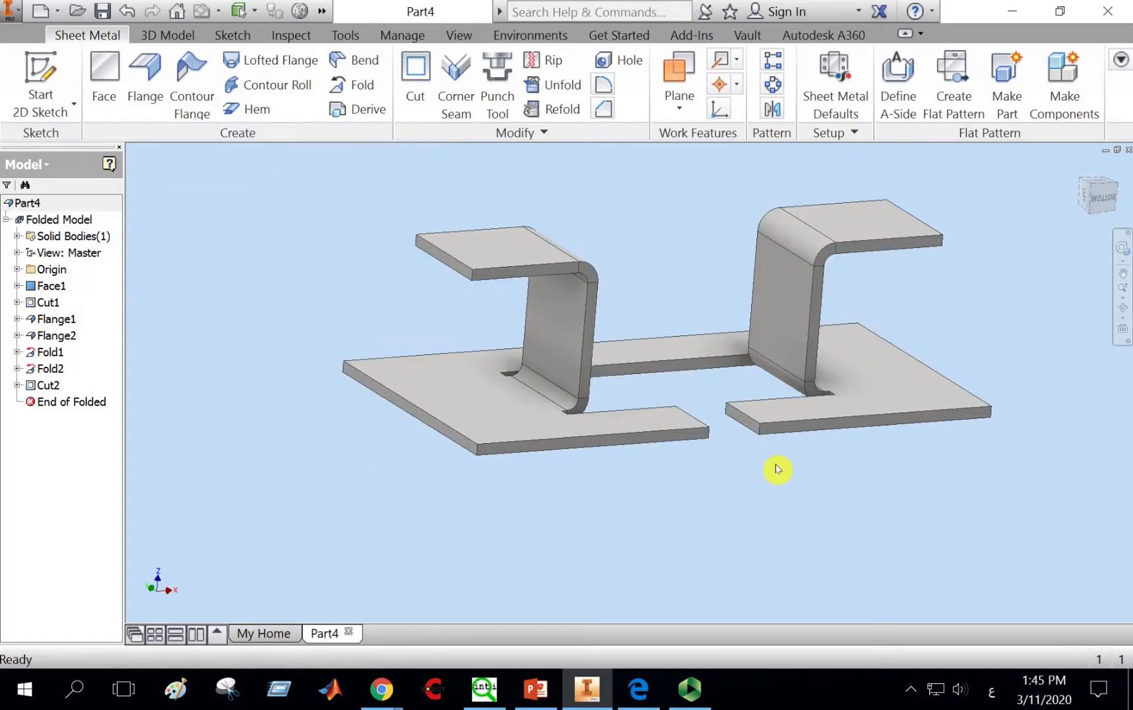
# Step: Sketch a vertical line on the plate from its back edge to the opening and finish the sketch
pyautogui.click(73, 91)
pyautogui.click(656, 354)
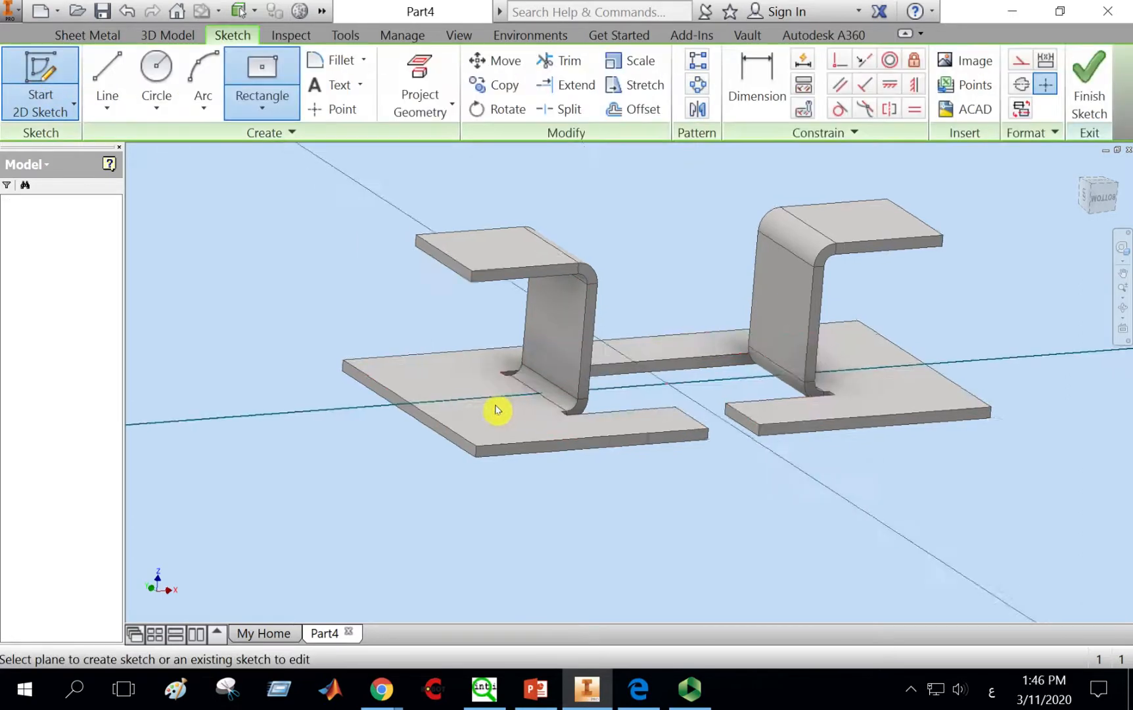
pyautogui.click(107, 86)
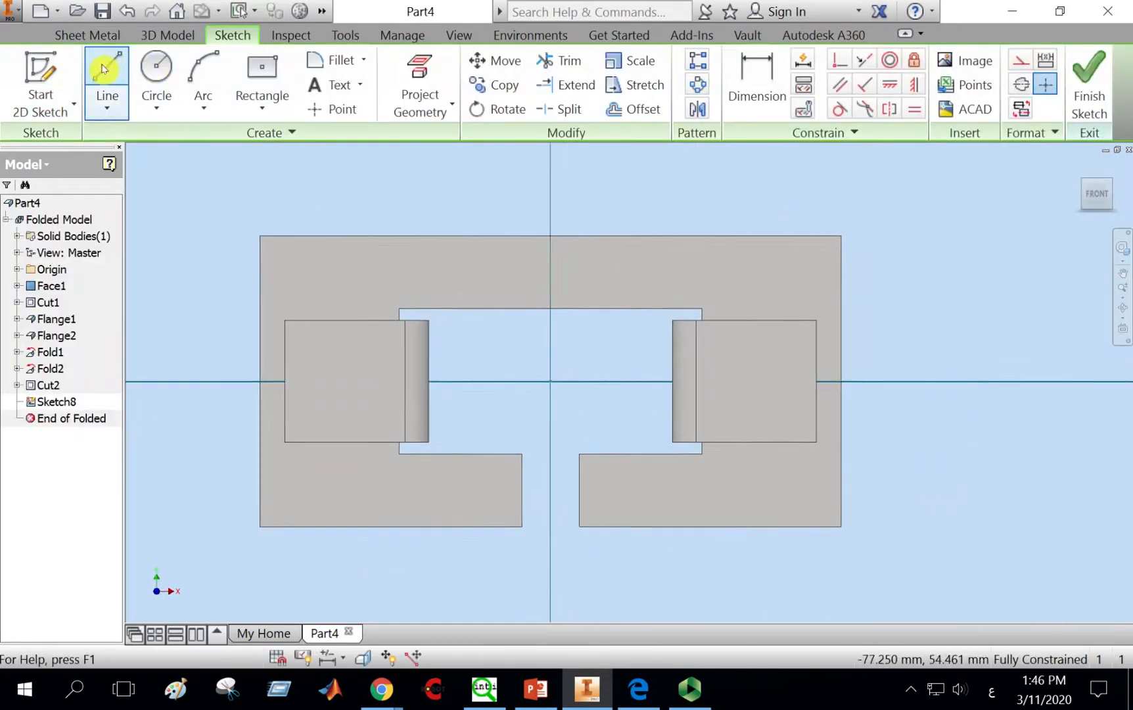
pyautogui.click(551, 237)
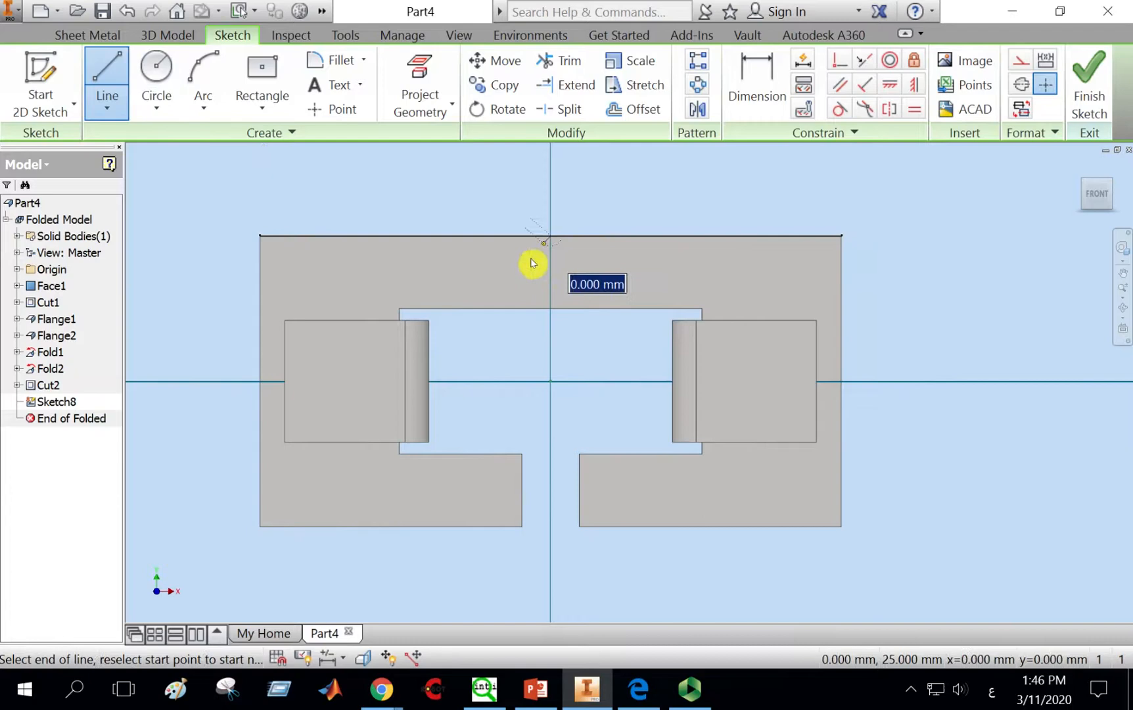
pyautogui.click(550, 309)
pyautogui.rightClick(551, 200)
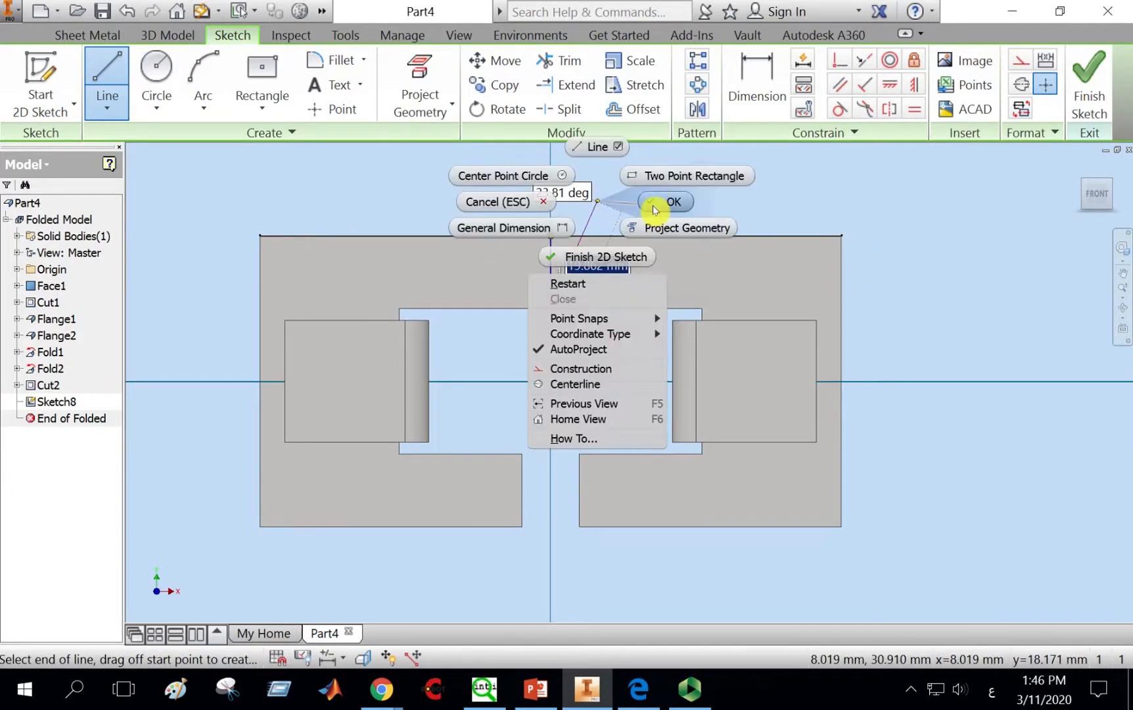
pyautogui.click(645, 207)
pyautogui.click(1085, 92)
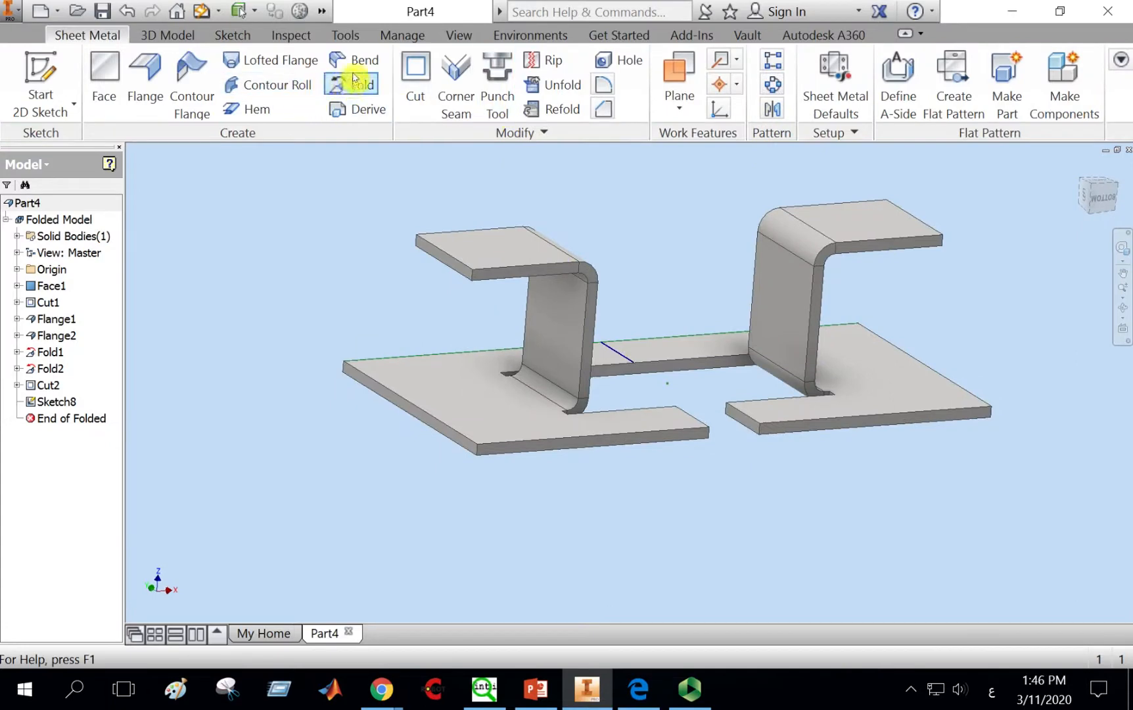
# Step: Try to fold the plate along that line, cancel the Fold, and delete the line's sketch
pyautogui.click(357, 84)
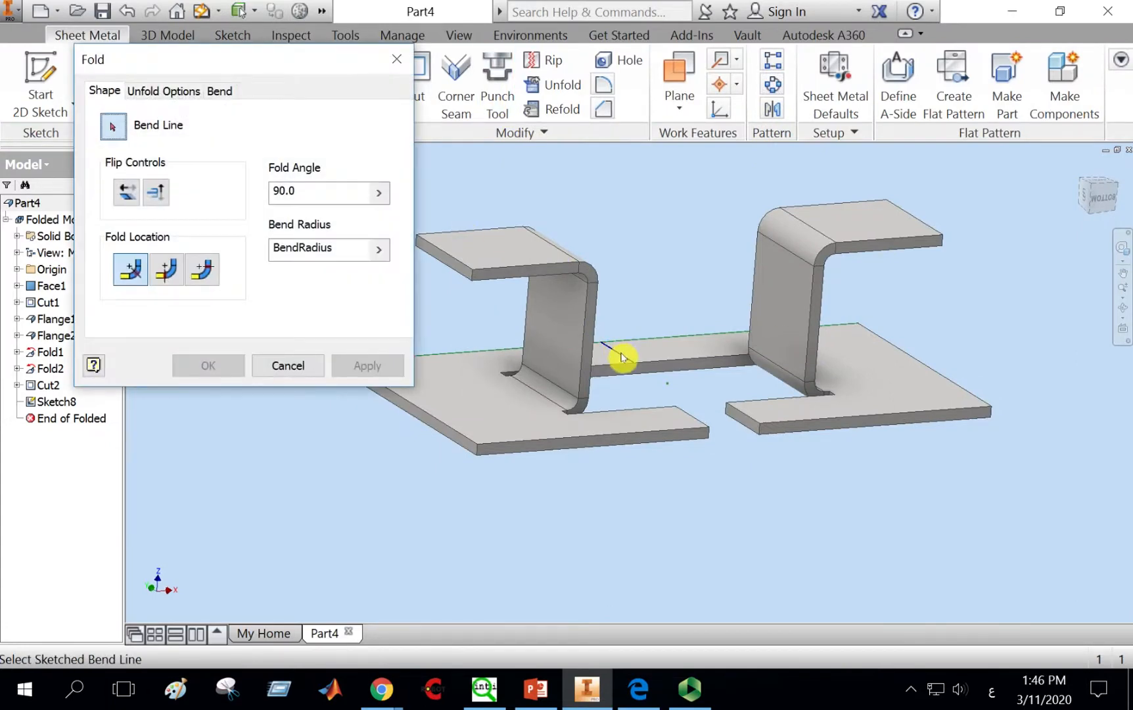
pyautogui.click(623, 359)
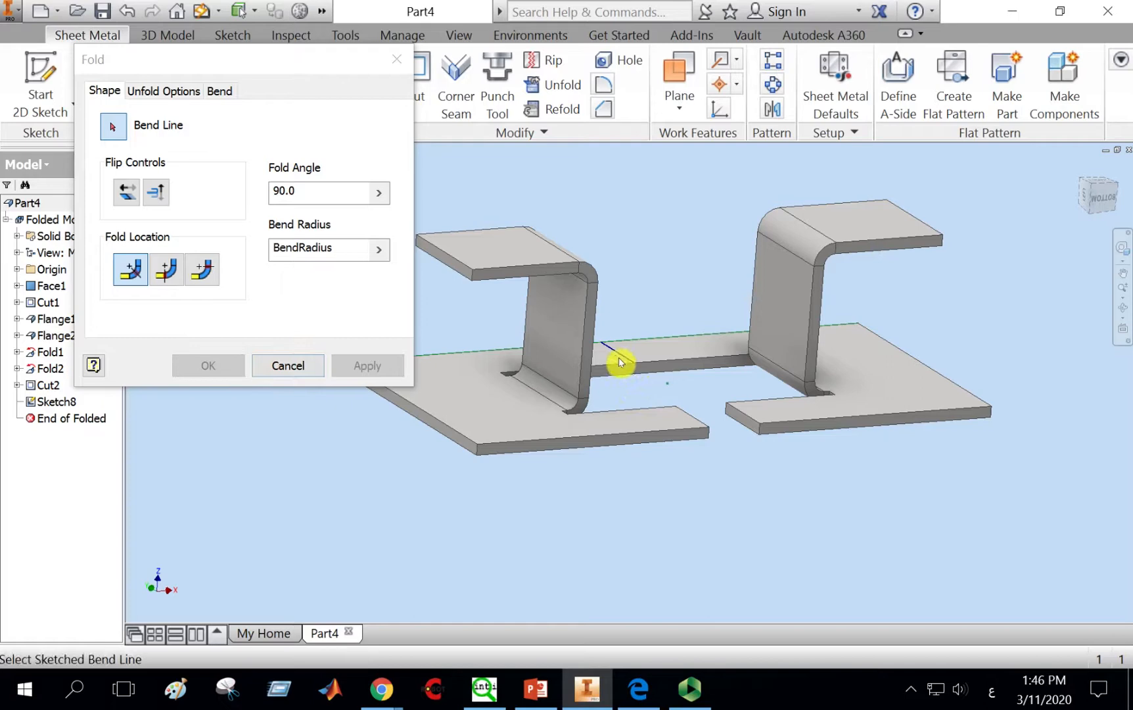
pyautogui.click(276, 366)
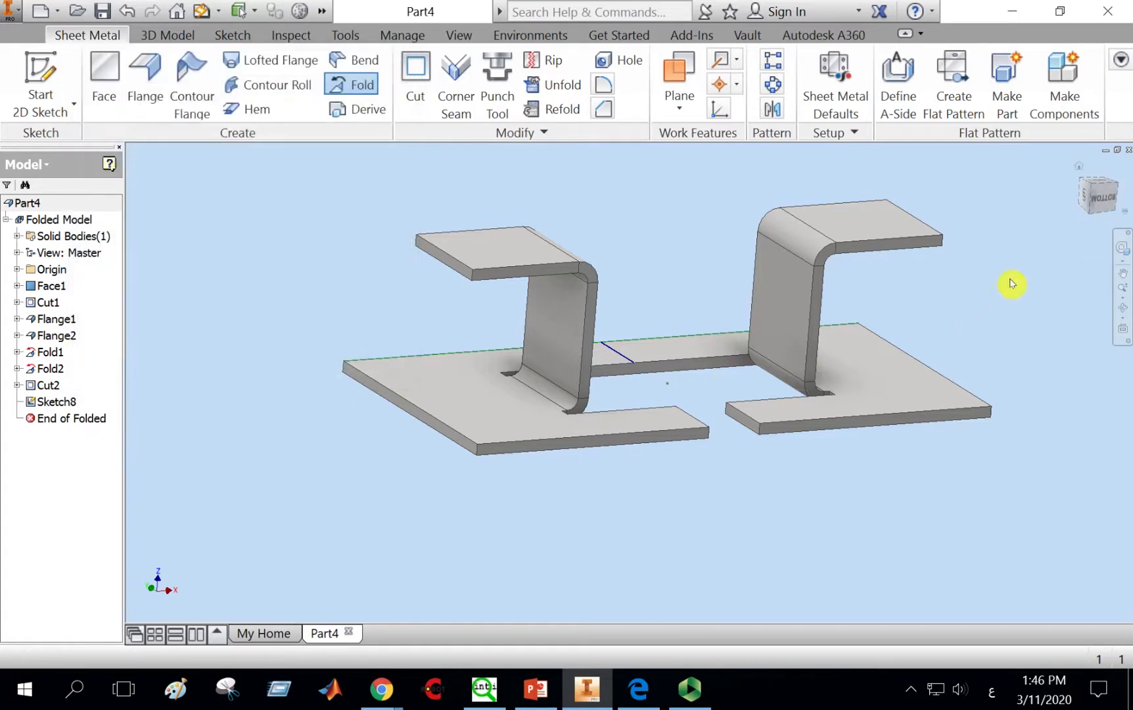
pyautogui.rightClick(65, 402)
pyautogui.click(111, 403)
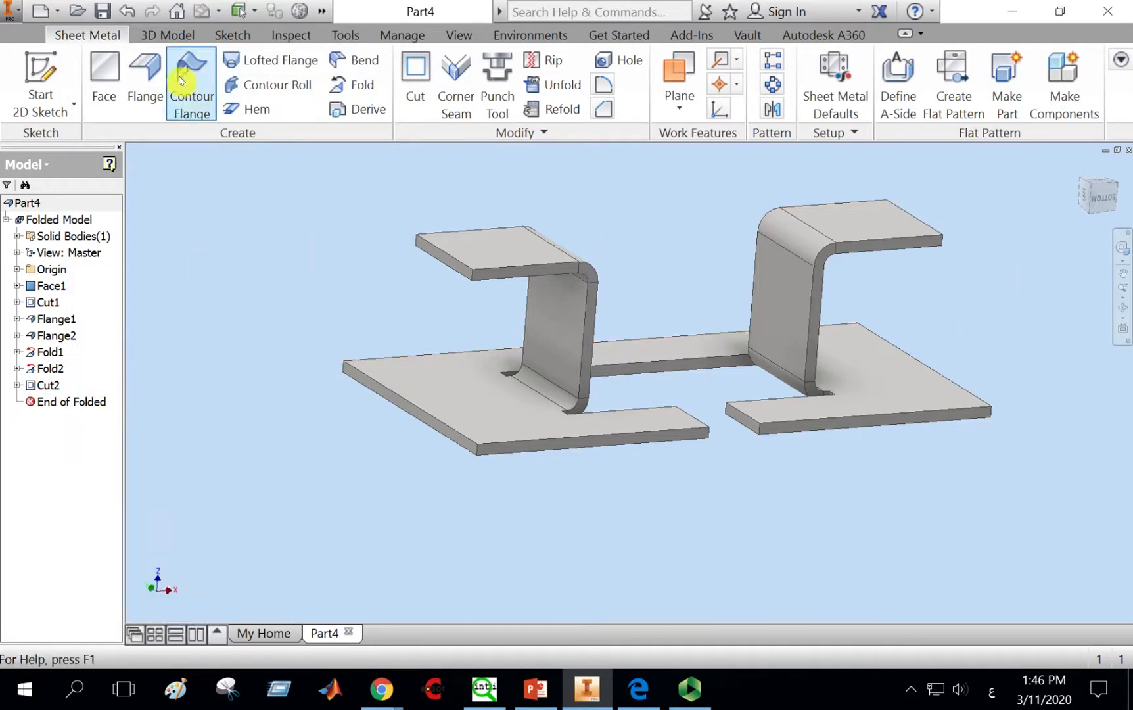
# Step: Sketch a new vertical line across the plate's rear strip, from the back edge to the opening, and finish the sketch
pyautogui.click(62, 65)
pyautogui.click(677, 349)
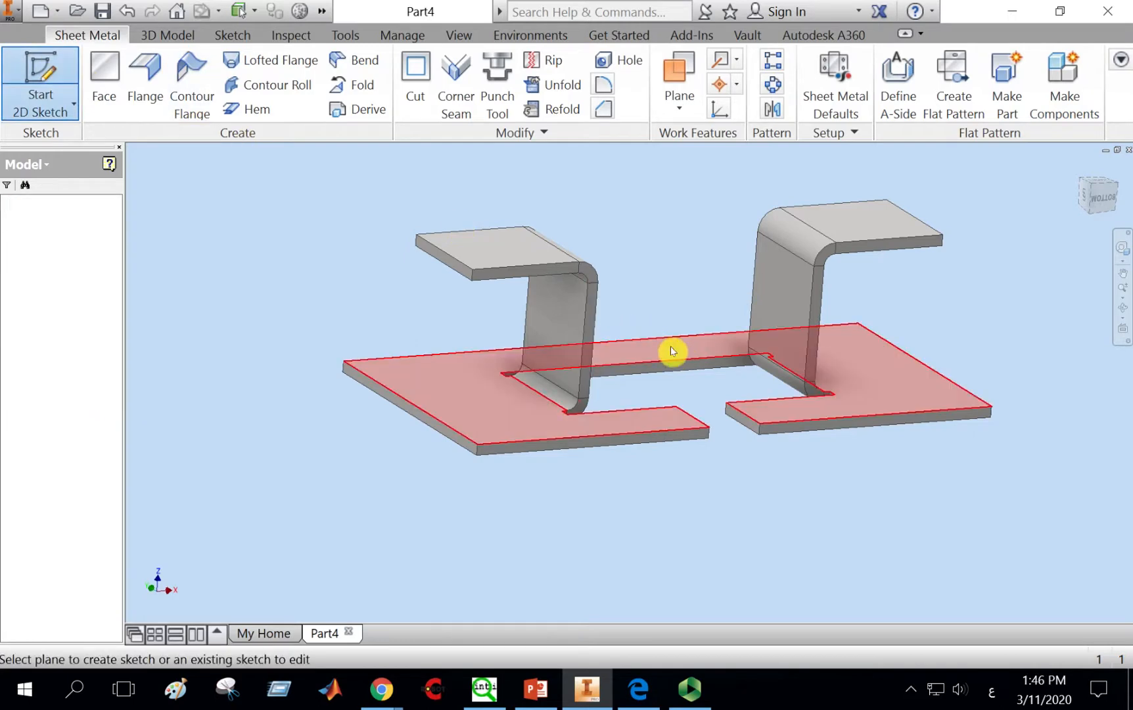
pyautogui.click(117, 66)
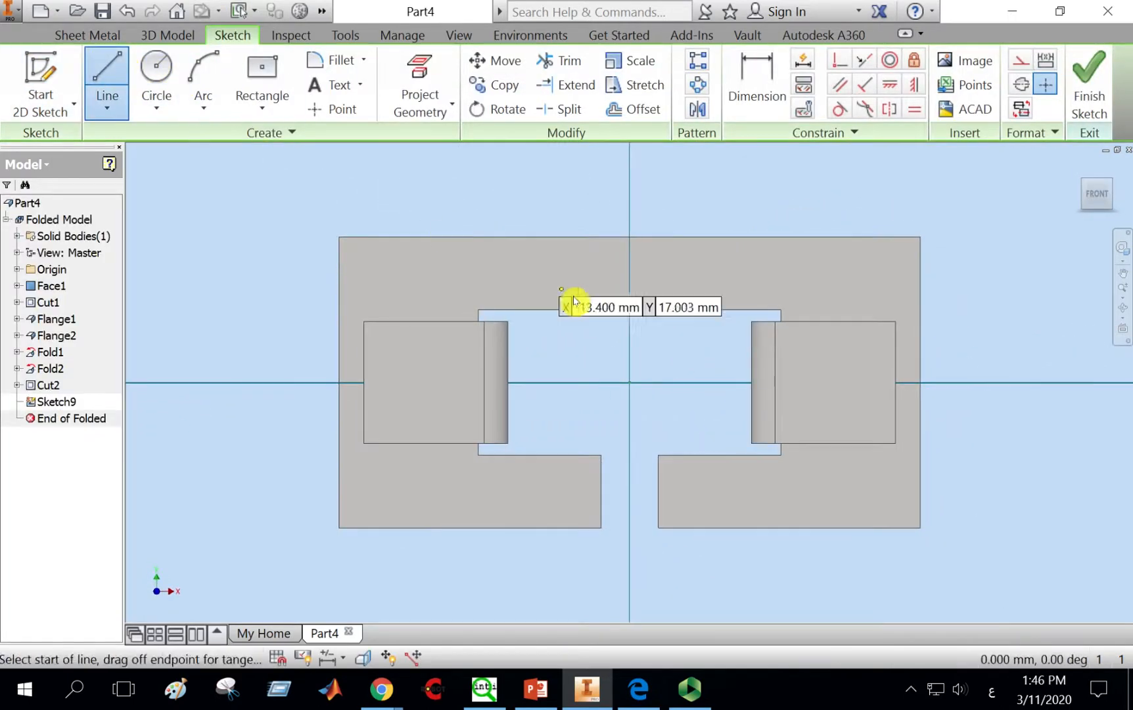
pyautogui.click(630, 238)
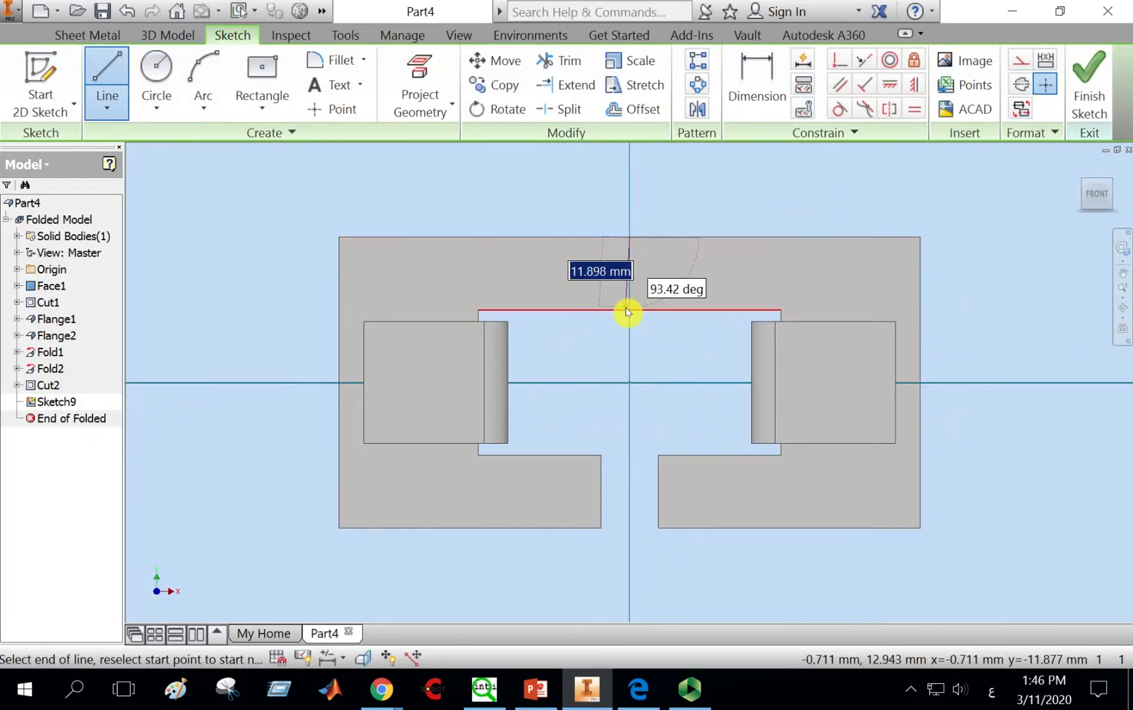
pyautogui.click(630, 308)
pyautogui.rightClick(711, 200)
pyautogui.click(780, 202)
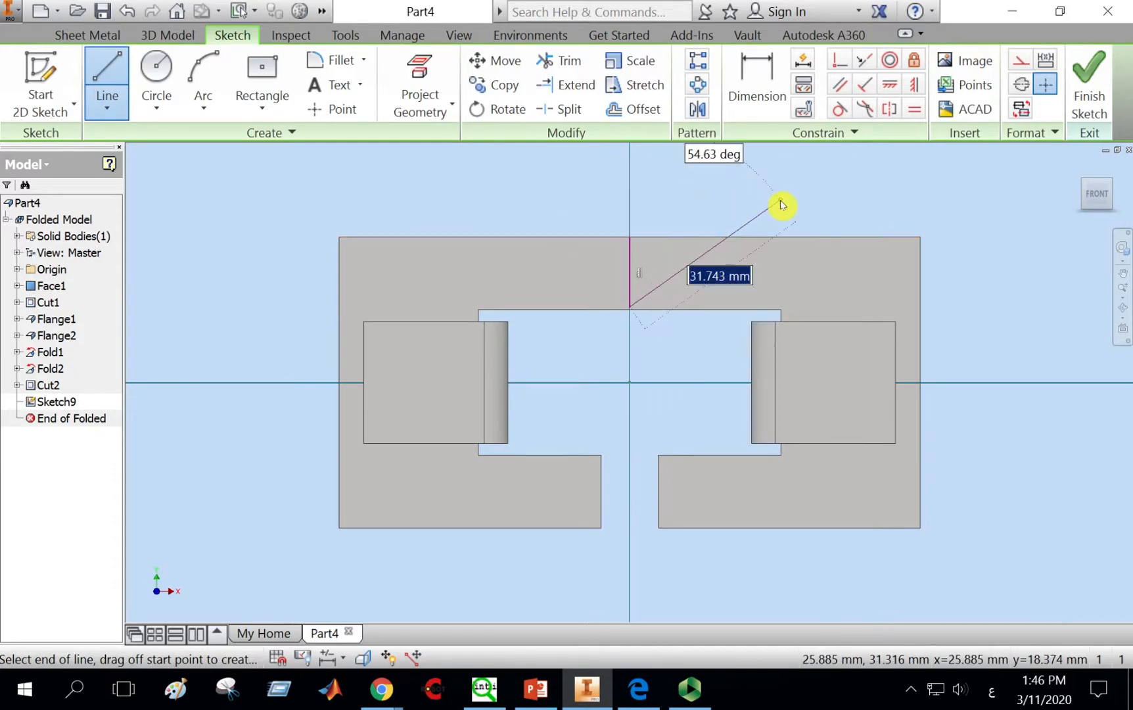
pyautogui.scroll(-5, 627, 309)
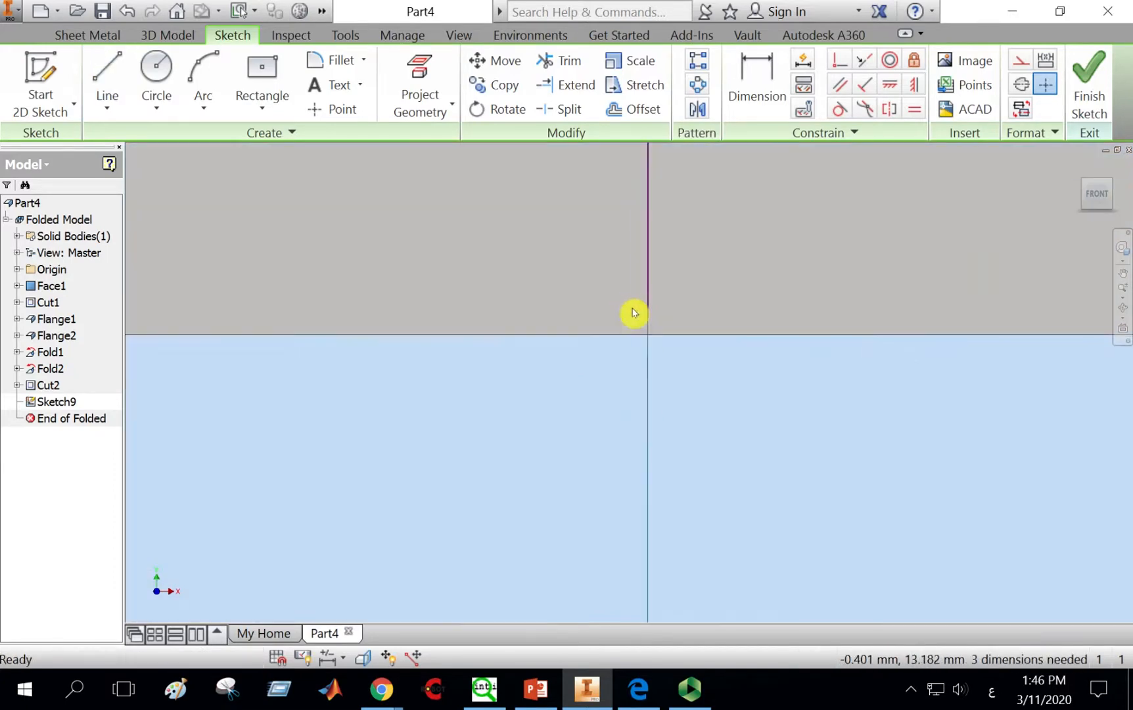
pyautogui.scroll(4, 653, 329)
pyautogui.moveTo(633, 204); pyautogui.dragTo(694, 371)
pyautogui.click(107, 77)
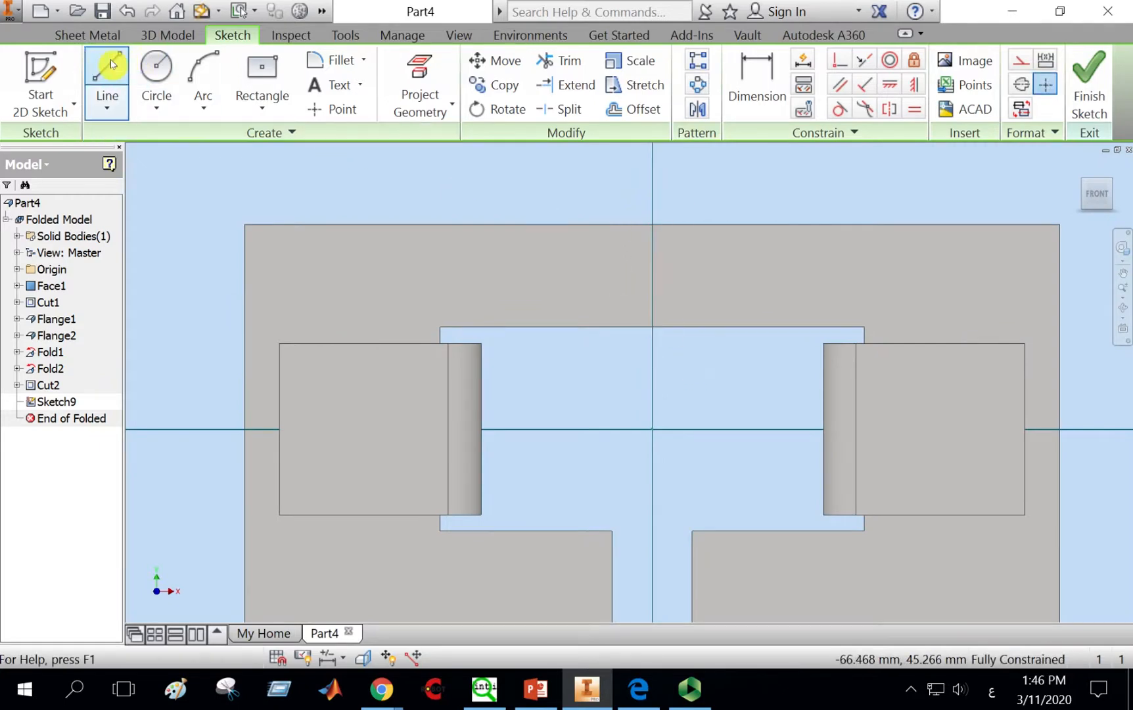
pyautogui.click(652, 228)
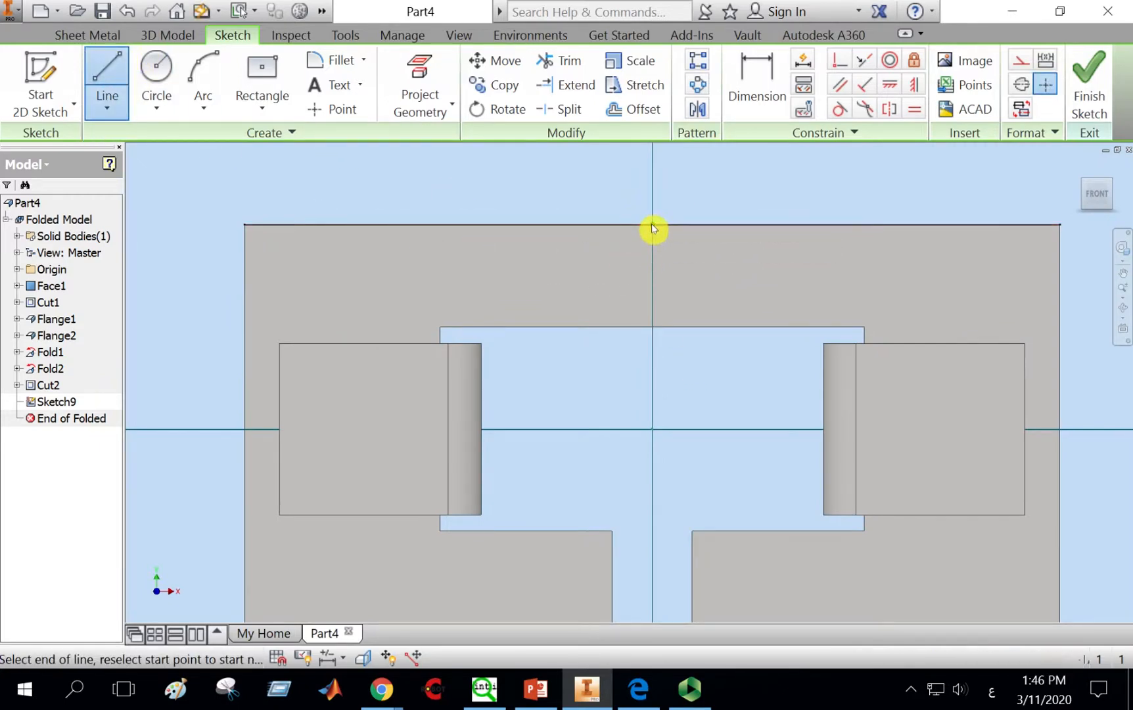
pyautogui.click(653, 331)
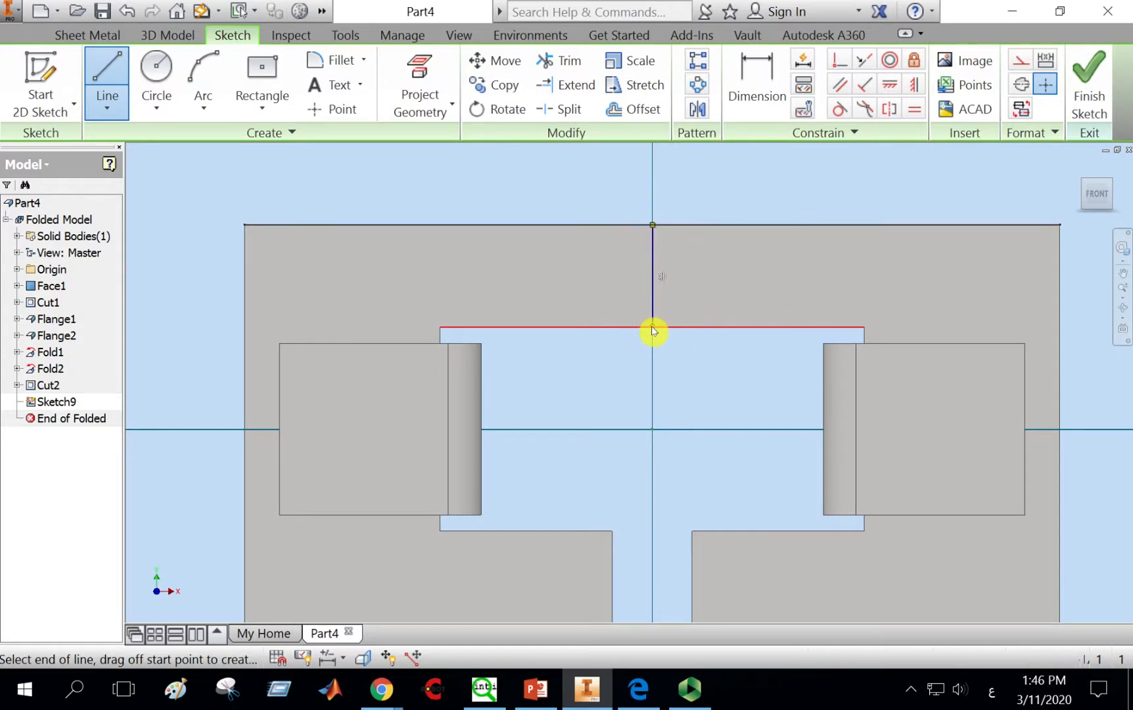
pyautogui.press('Escape')
pyautogui.click(1089, 87)
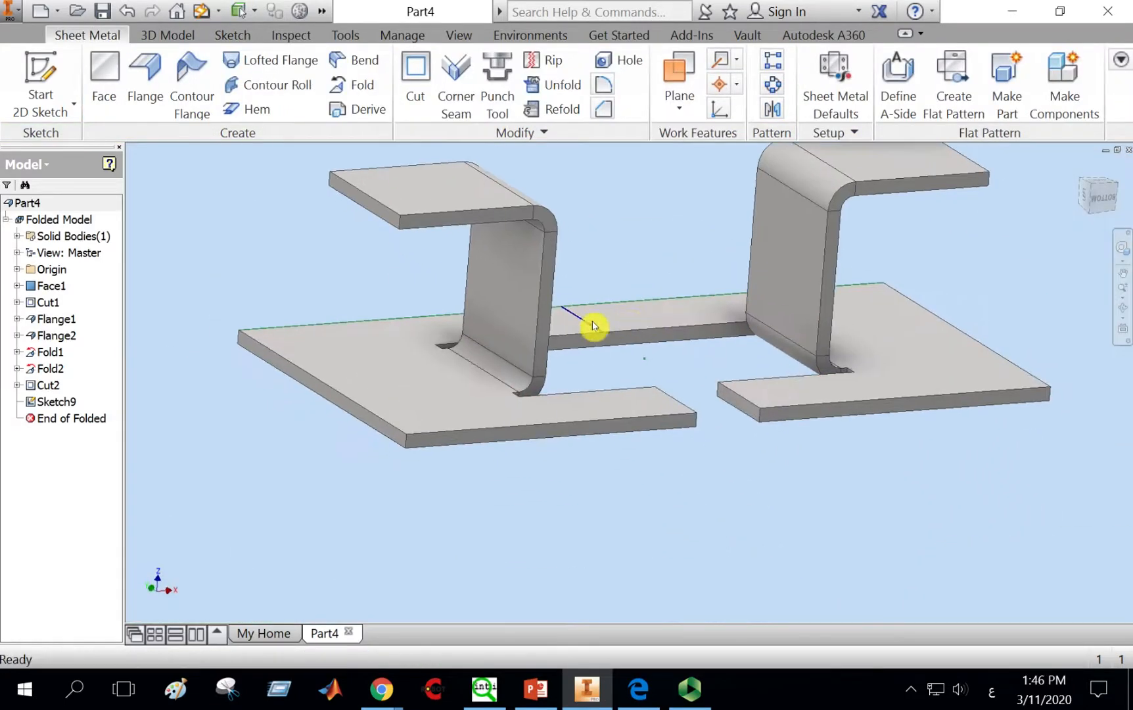
# Step: Try to fold the rear strip along the new line, cancel the Fold, and select the line's sketch
pyautogui.click(356, 86)
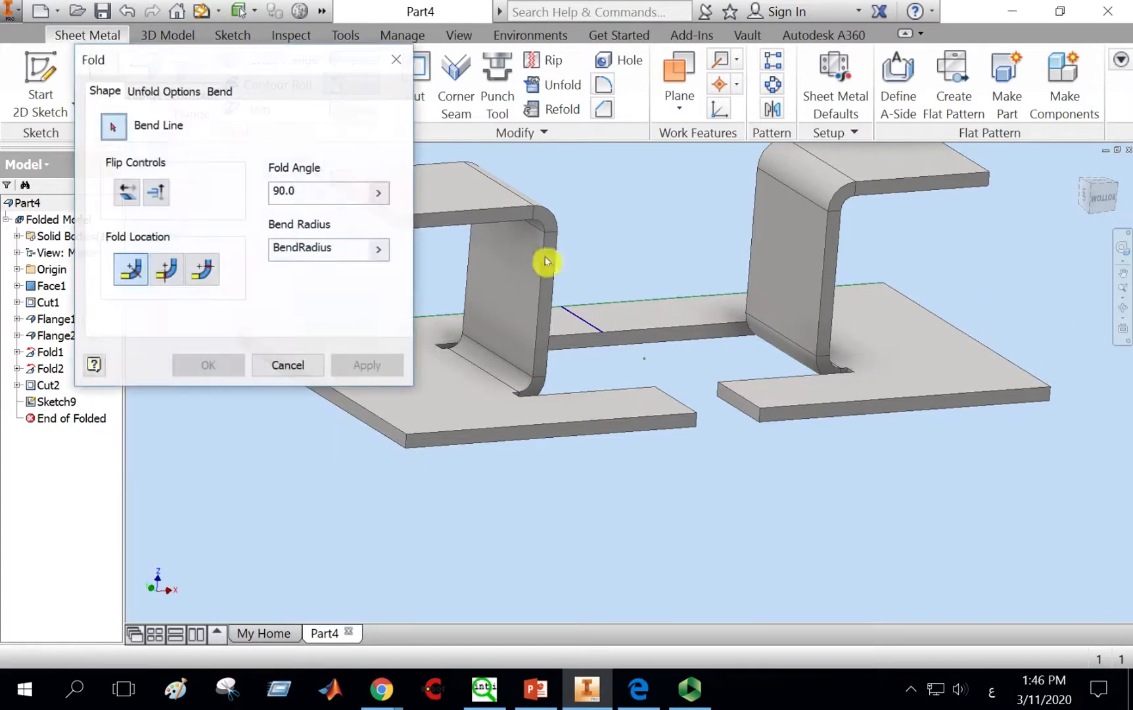
pyautogui.click(589, 327)
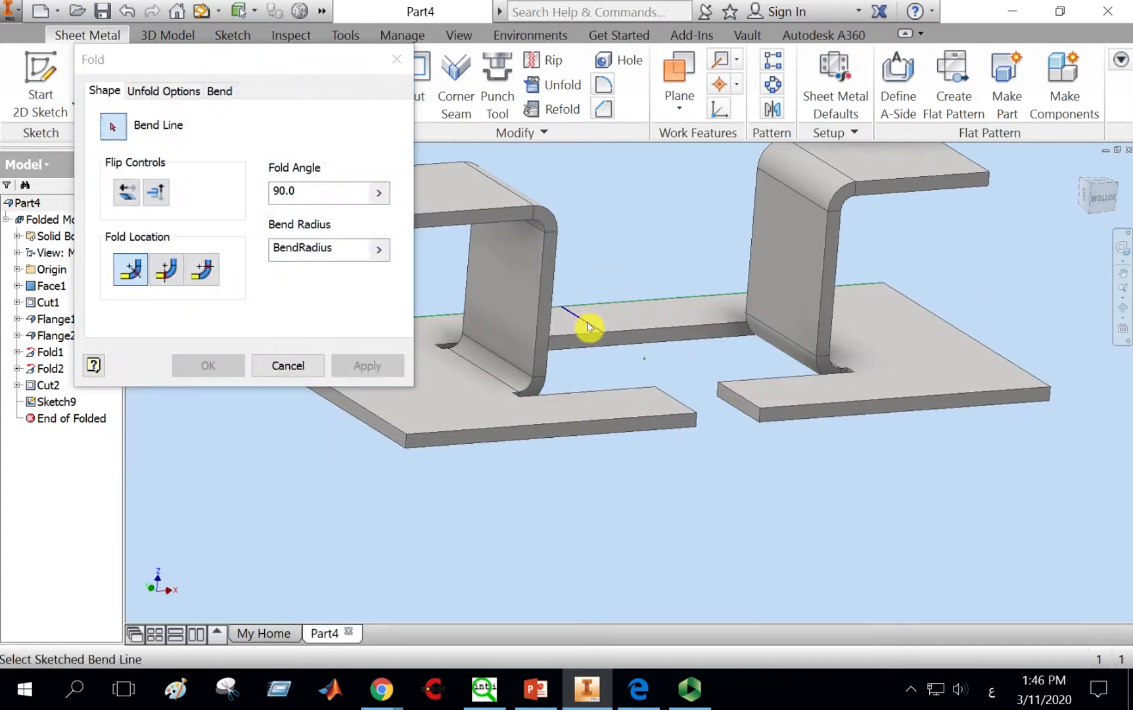
pyautogui.click(289, 366)
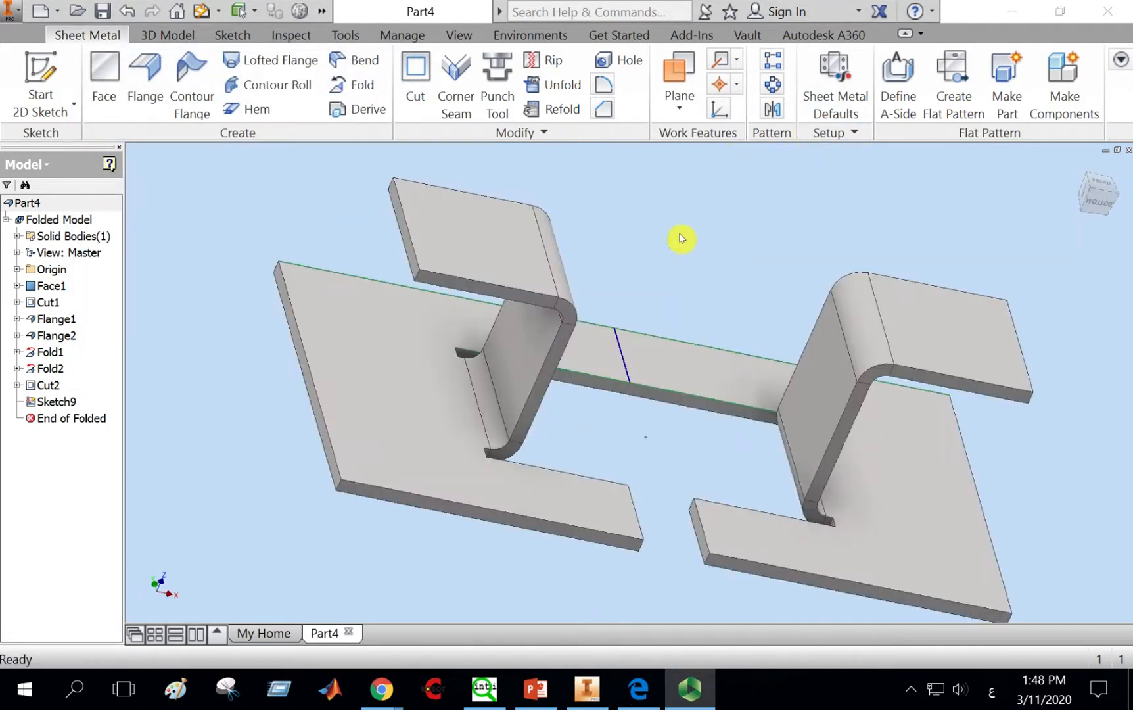
pyautogui.click(621, 362)
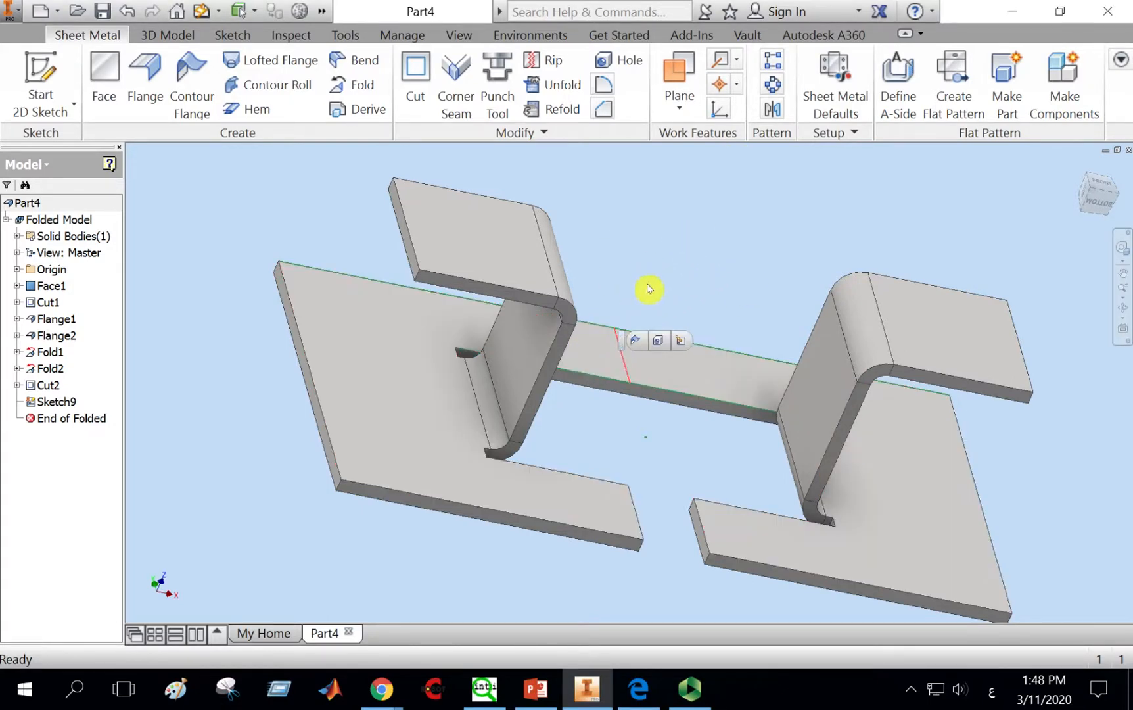
# Step: Edit the line's sketch, draw a 12.5 mm line across the rear strip, and finish the sketch
pyautogui.rightClick(53, 401)
pyautogui.click(66, 423)
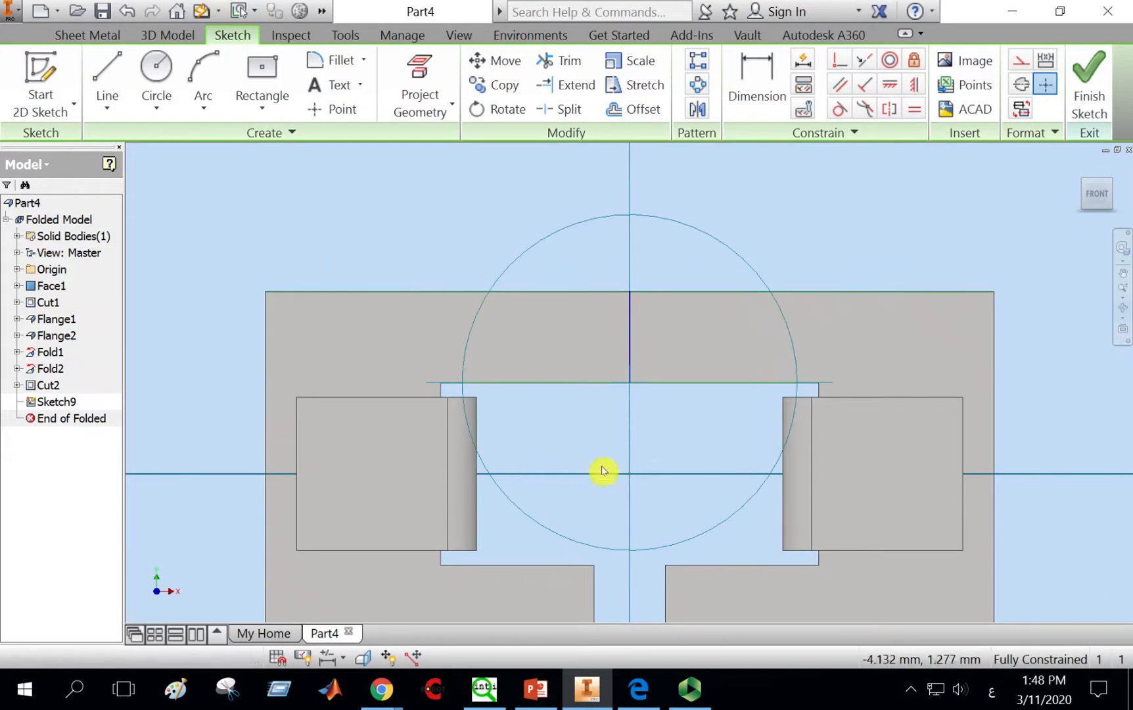
pyautogui.moveTo(602, 470)
pyautogui.mouseDown()
pyautogui.moveTo(617, 399)
pyautogui.moveTo(572, 386)
pyautogui.moveTo(564, 348)
pyautogui.mouseUp()
pyautogui.middleClick(656, 362)
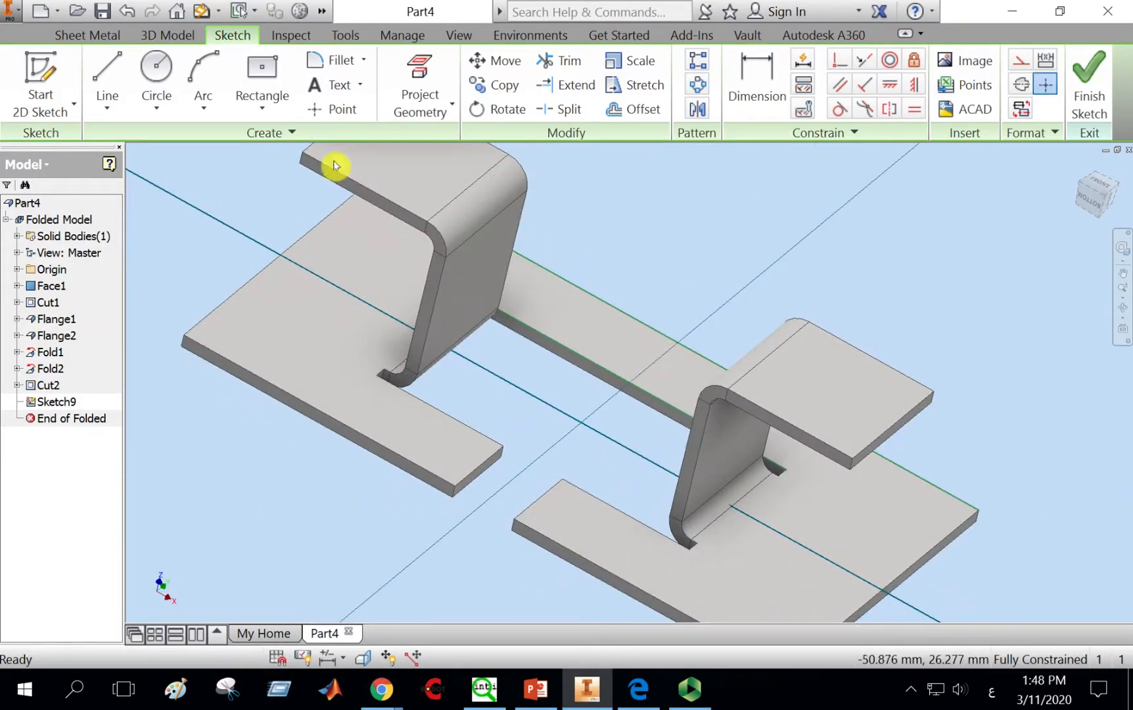
pyautogui.click(107, 71)
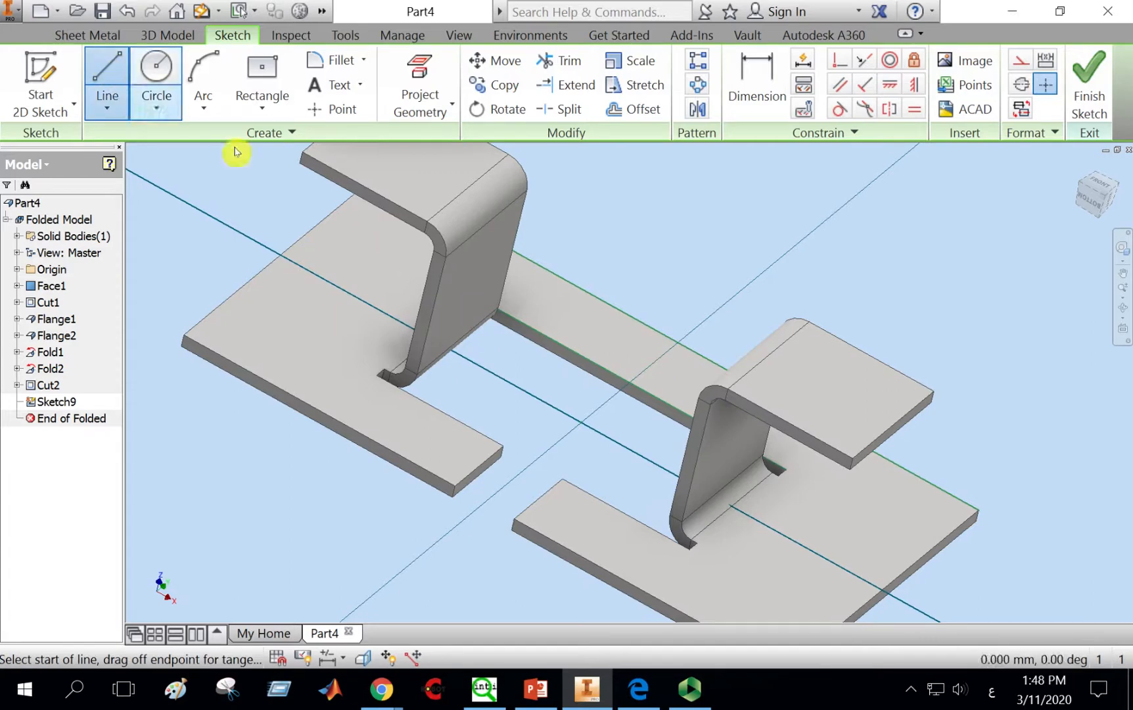
pyautogui.click(678, 343)
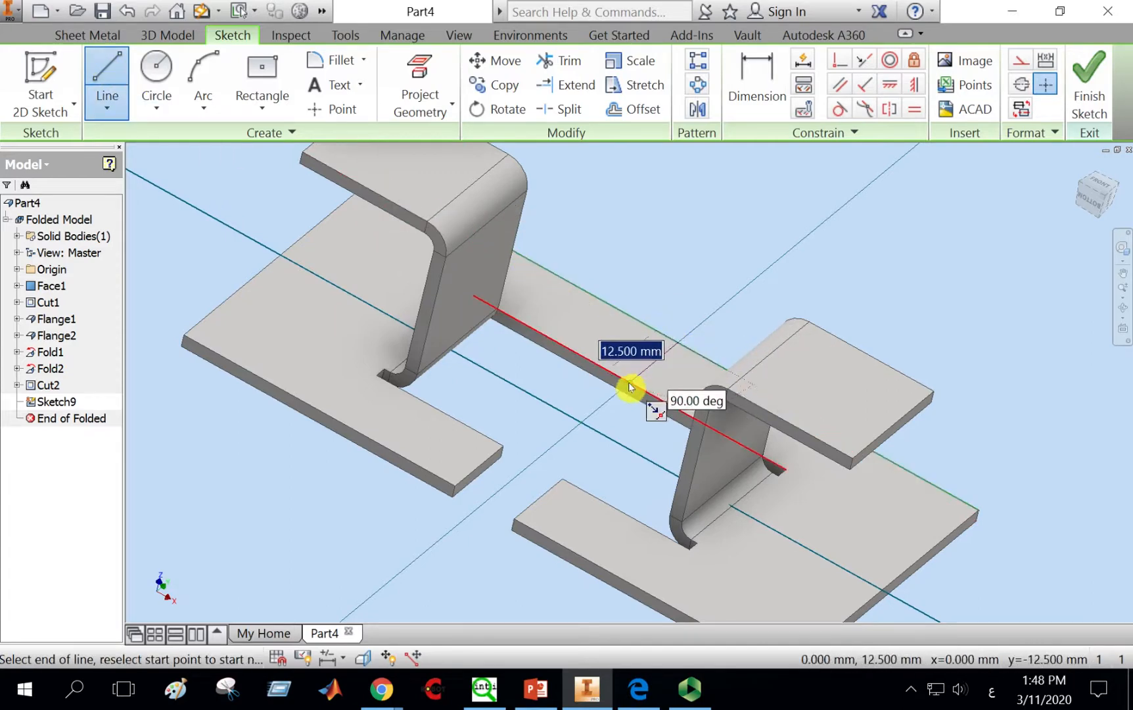
pyautogui.click(629, 382)
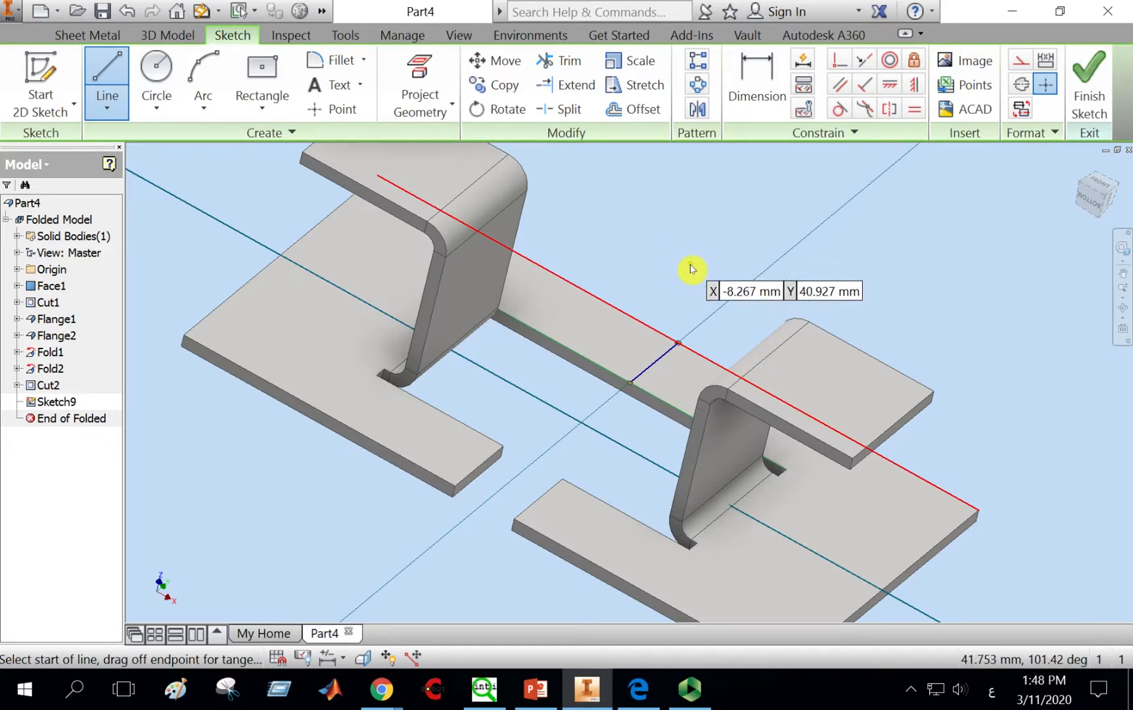
pyautogui.press('Escape')
pyautogui.click(1088, 86)
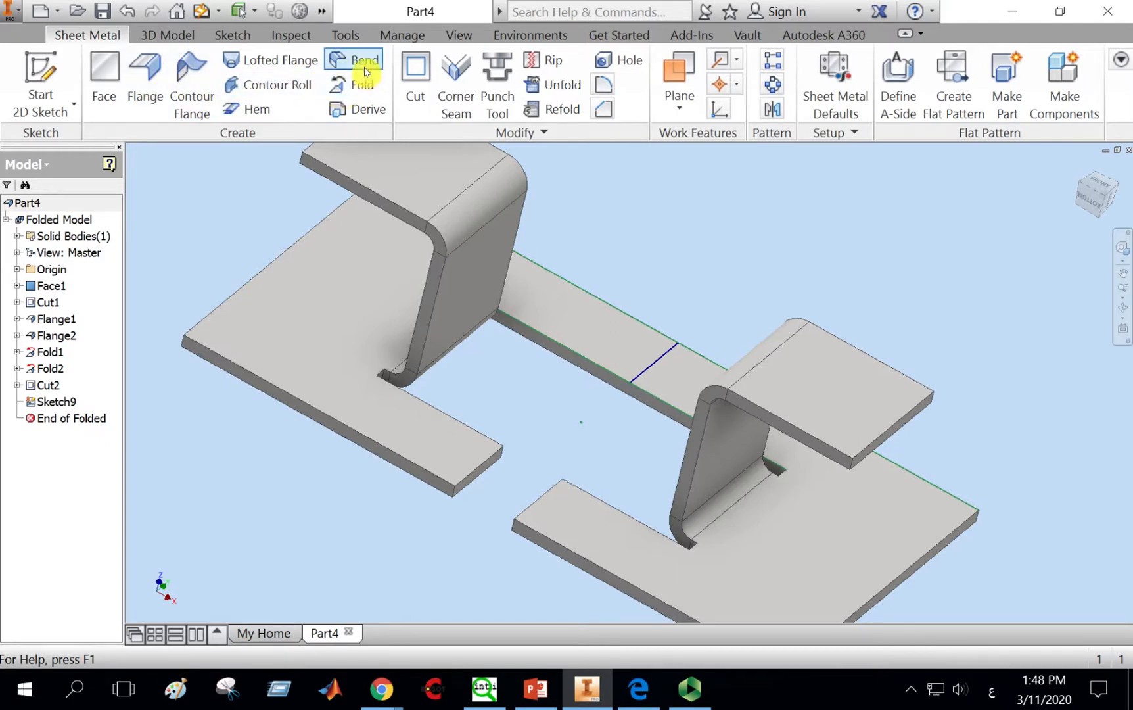
# Step: Fold the rear strip 45° along the sketched line
pyautogui.click(364, 88)
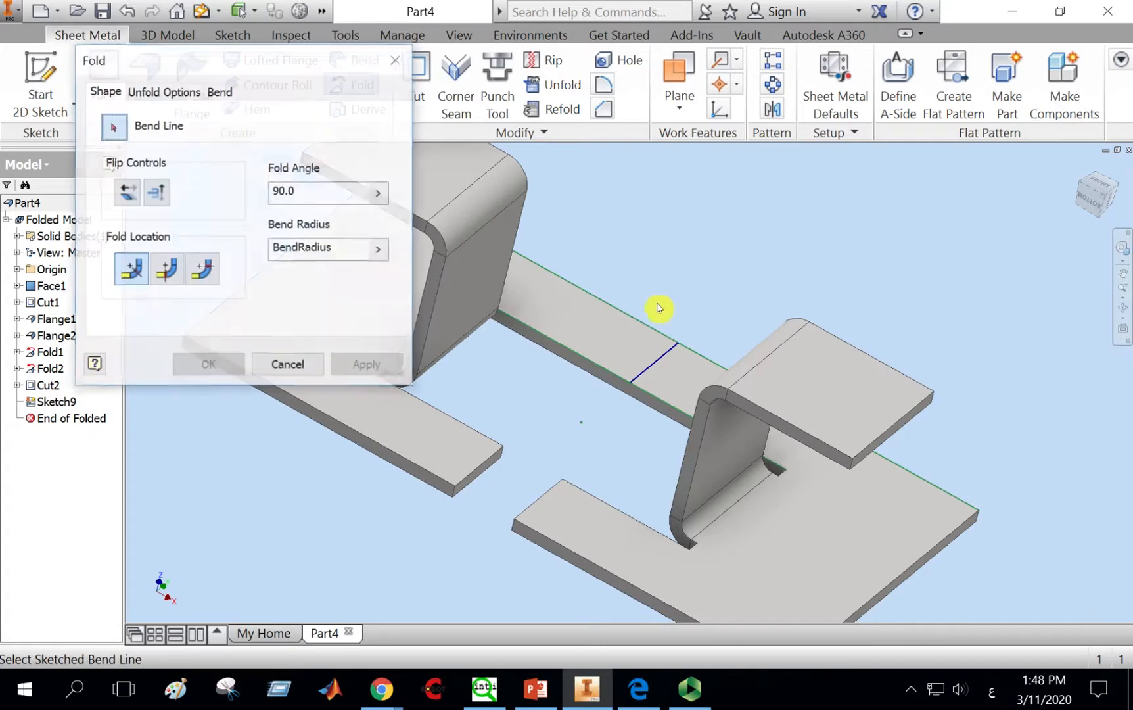
pyautogui.click(665, 358)
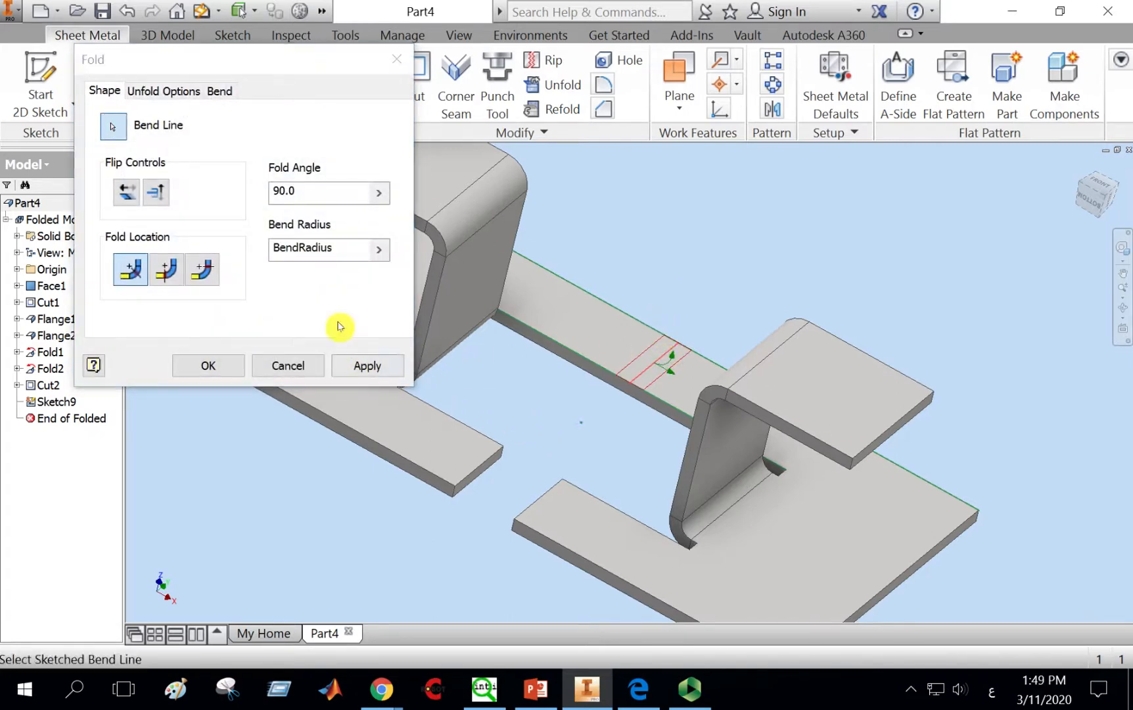
pyautogui.click(299, 192)
pyautogui.moveTo(297, 194); pyautogui.dragTo(264, 195)
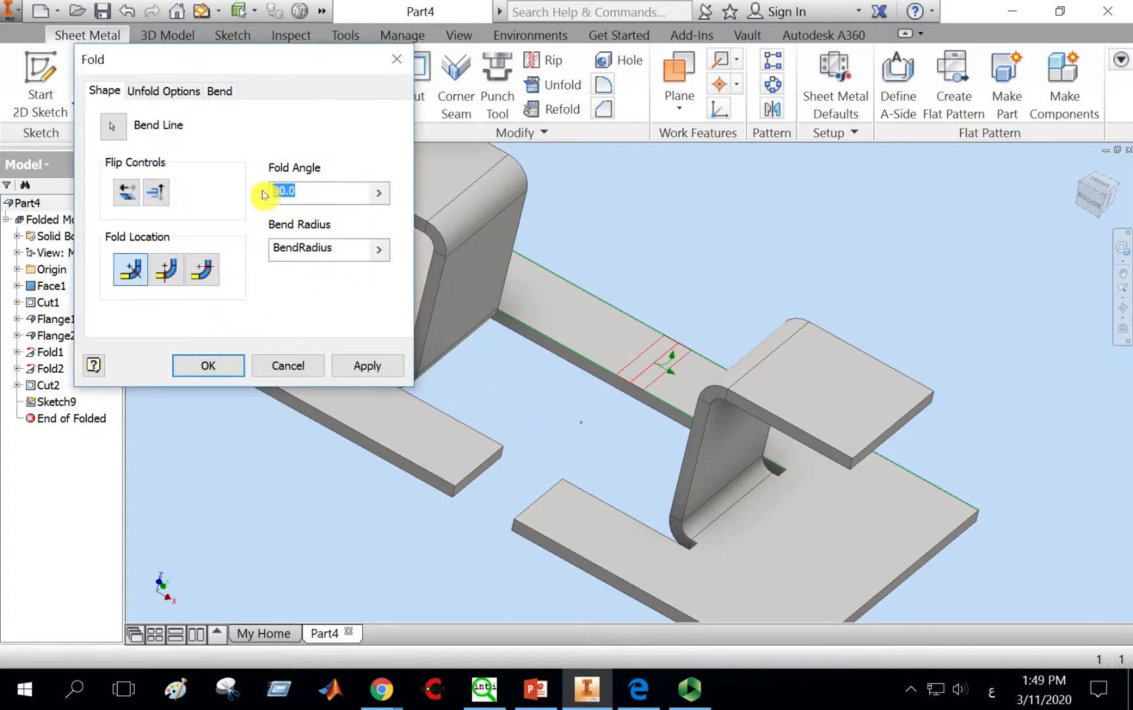
pyautogui.write('45')
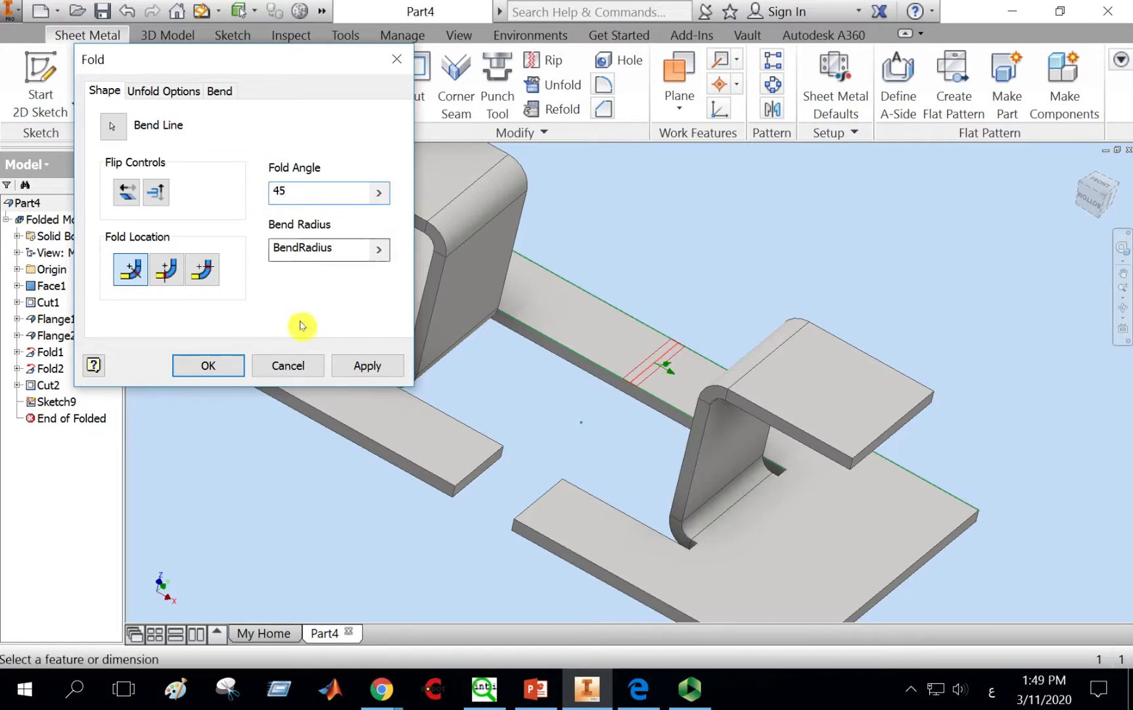
pyautogui.click(372, 366)
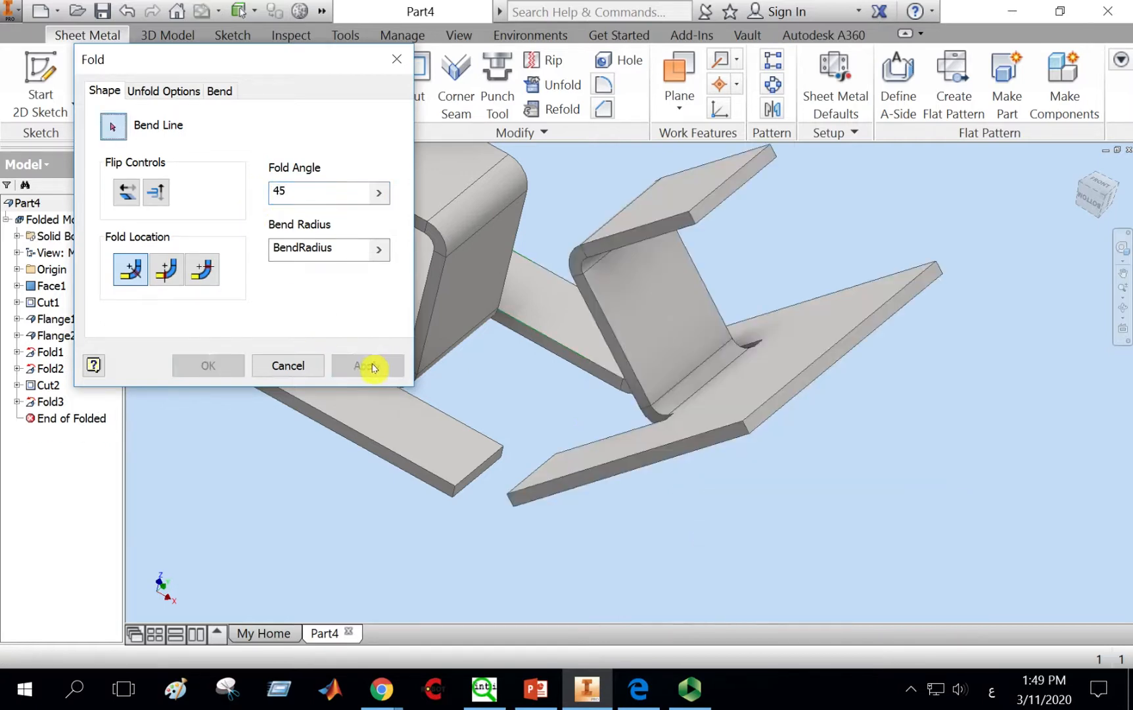
pyautogui.click(291, 366)
# Step: Join the folded strip's end to the front part of the plate with a Bend between their edges
pyautogui.click(1122, 307)
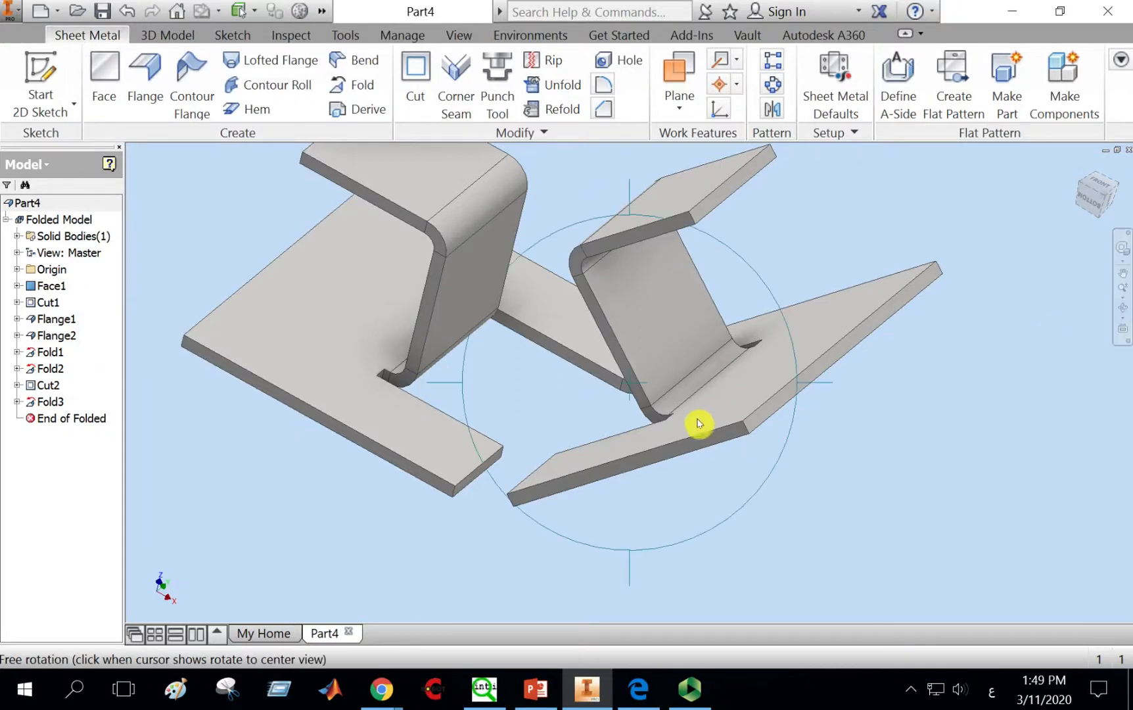
pyautogui.moveTo(698, 425); pyautogui.dragTo(746, 436)
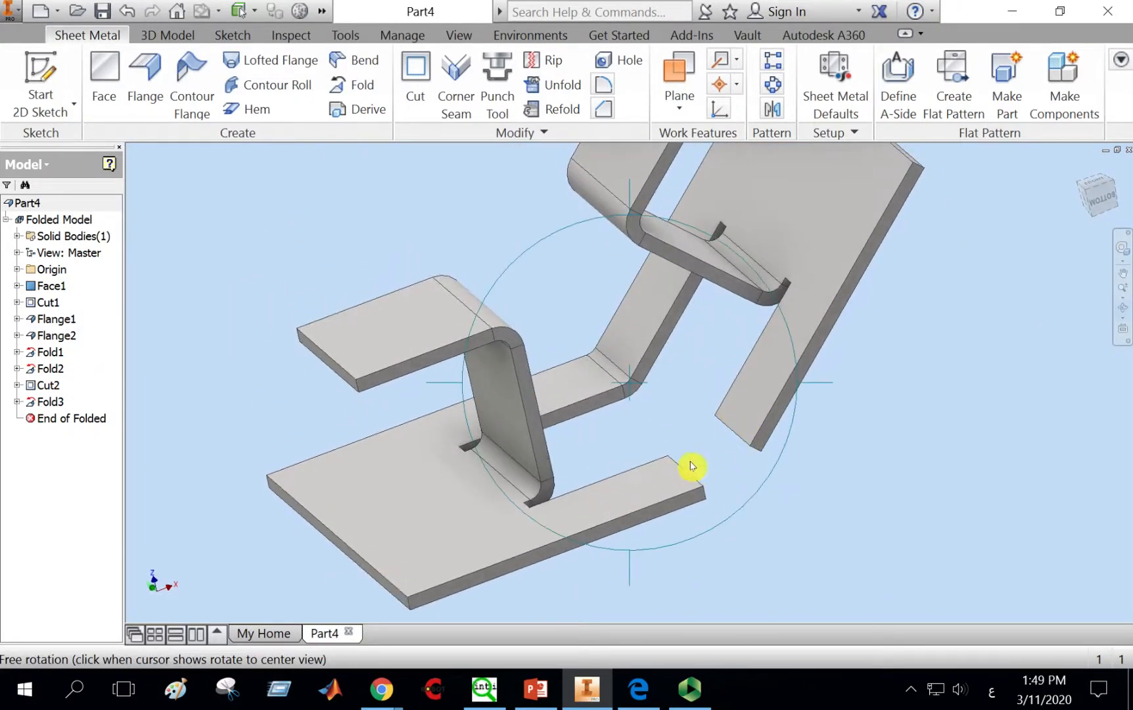
pyautogui.rightClick(677, 382)
pyautogui.click(743, 386)
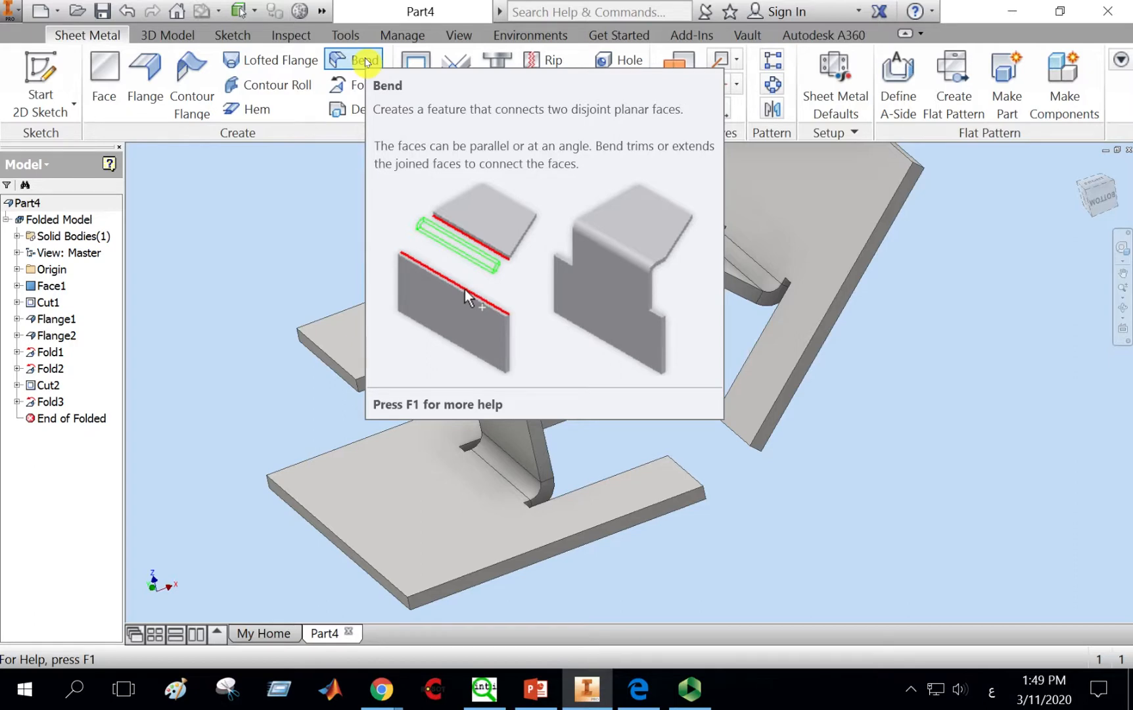
pyautogui.click(365, 61)
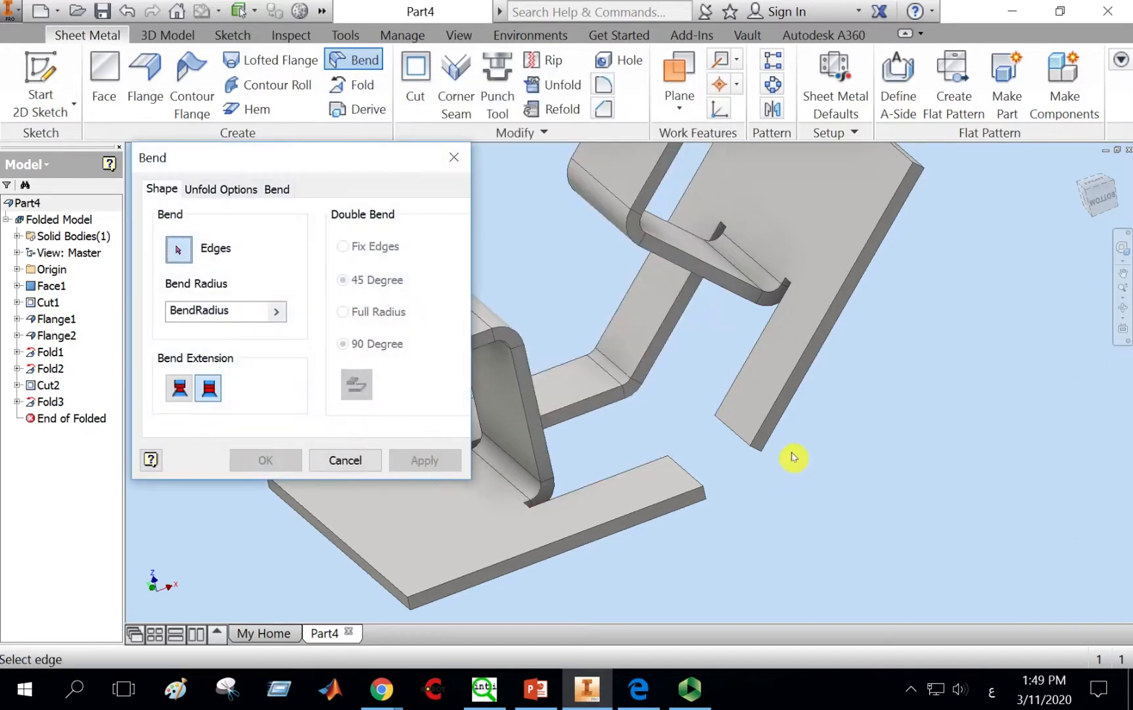
pyautogui.click(735, 438)
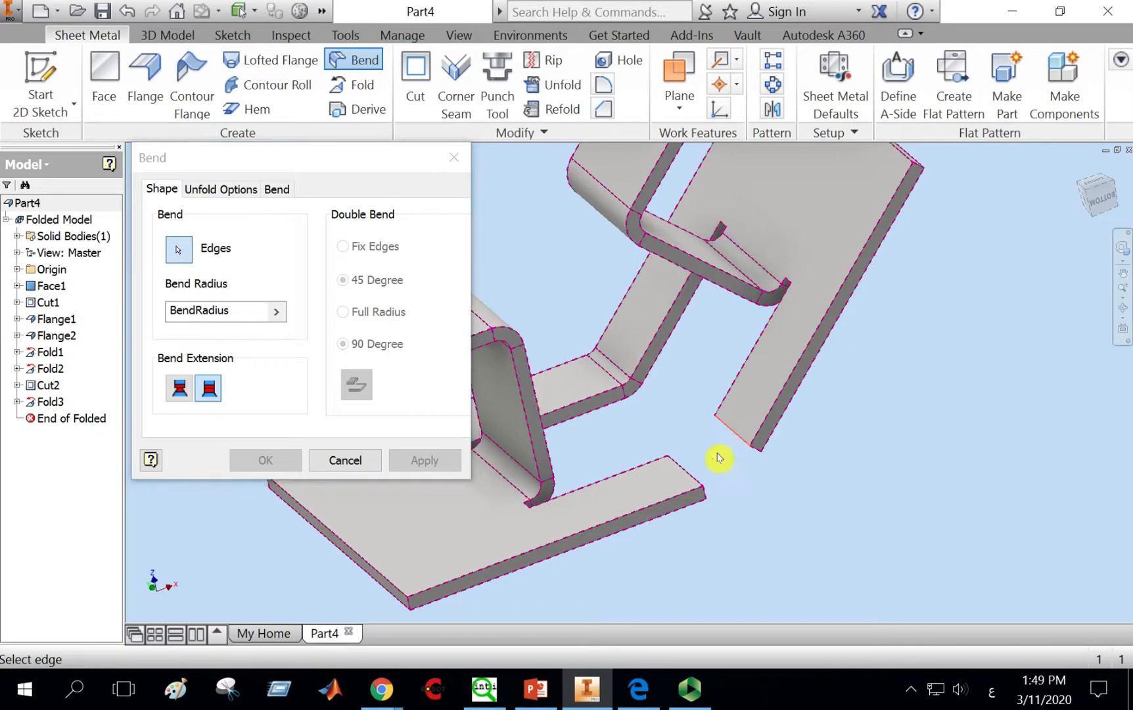
pyautogui.click(688, 476)
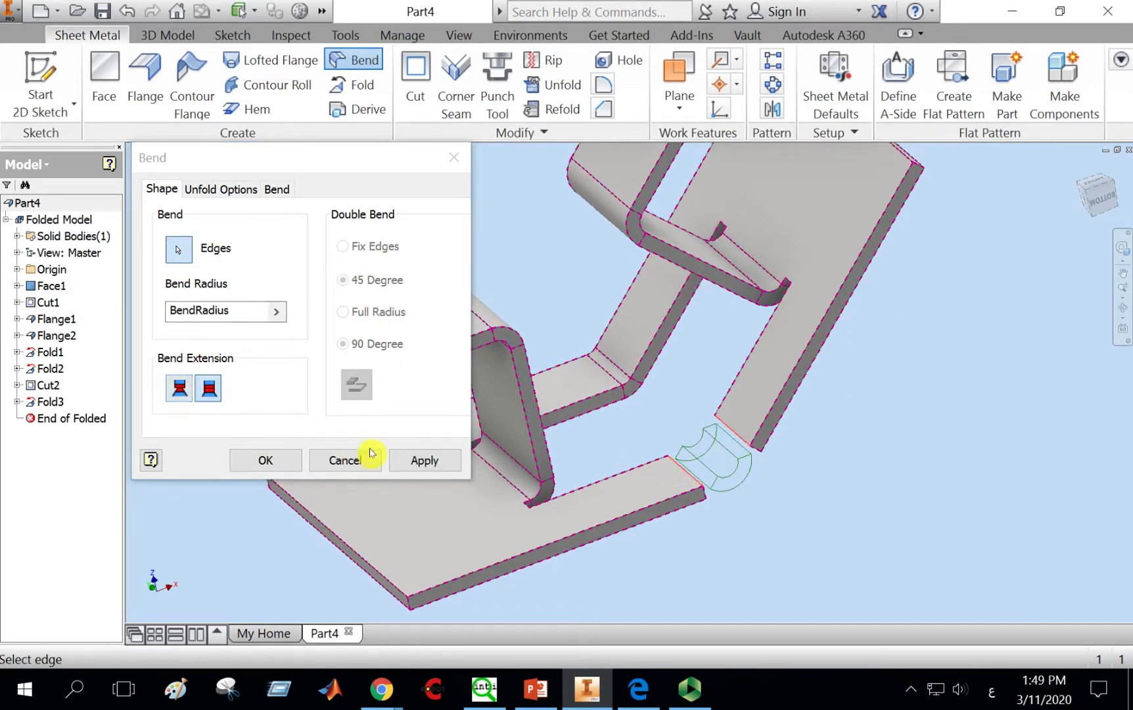
pyautogui.click(426, 464)
pyautogui.click(338, 461)
# Step: Start a single Hem on the top edge of the inclined plate
pyautogui.scroll(-3, 827, 478)
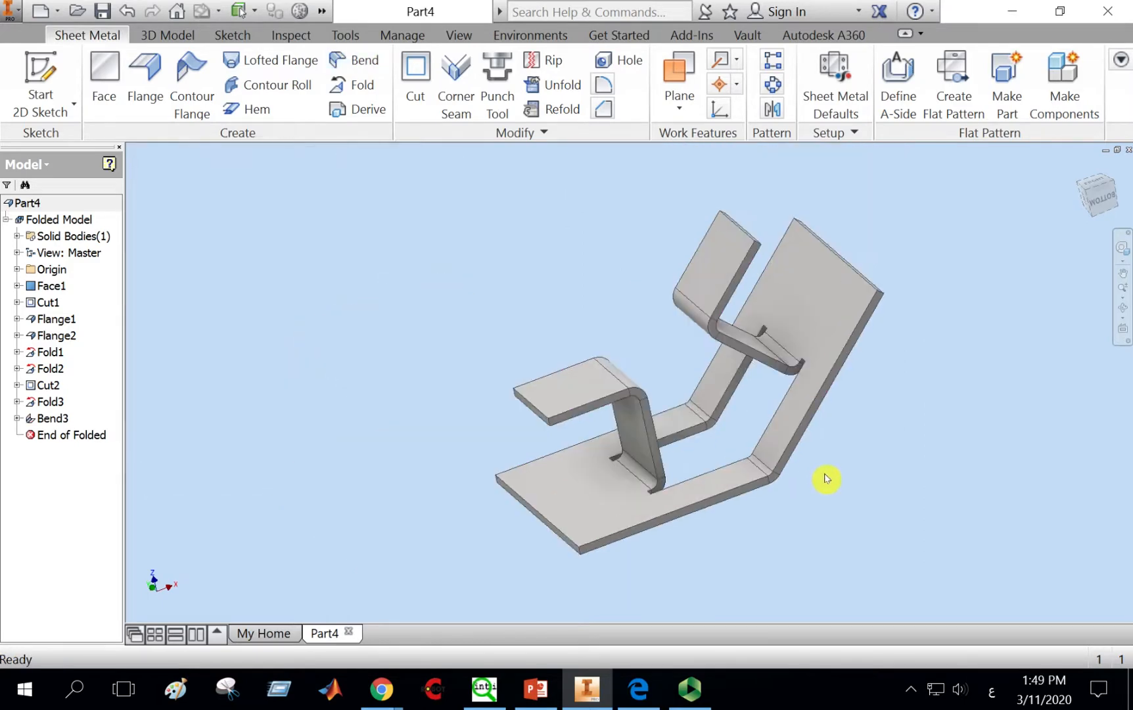
pyautogui.moveTo(827, 478); pyautogui.dragTo(725, 480, button='middle')
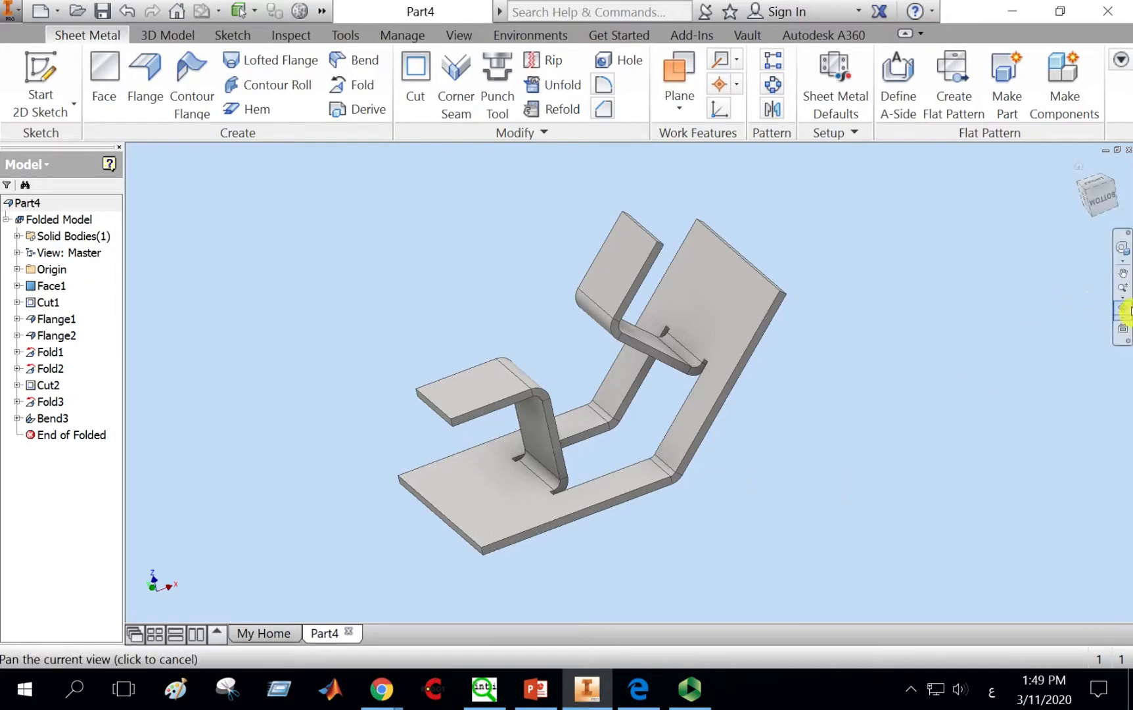
pyautogui.click(1123, 307)
pyautogui.moveTo(804, 411); pyautogui.dragTo(835, 311)
pyautogui.rightClick(898, 306)
pyautogui.click(713, 306)
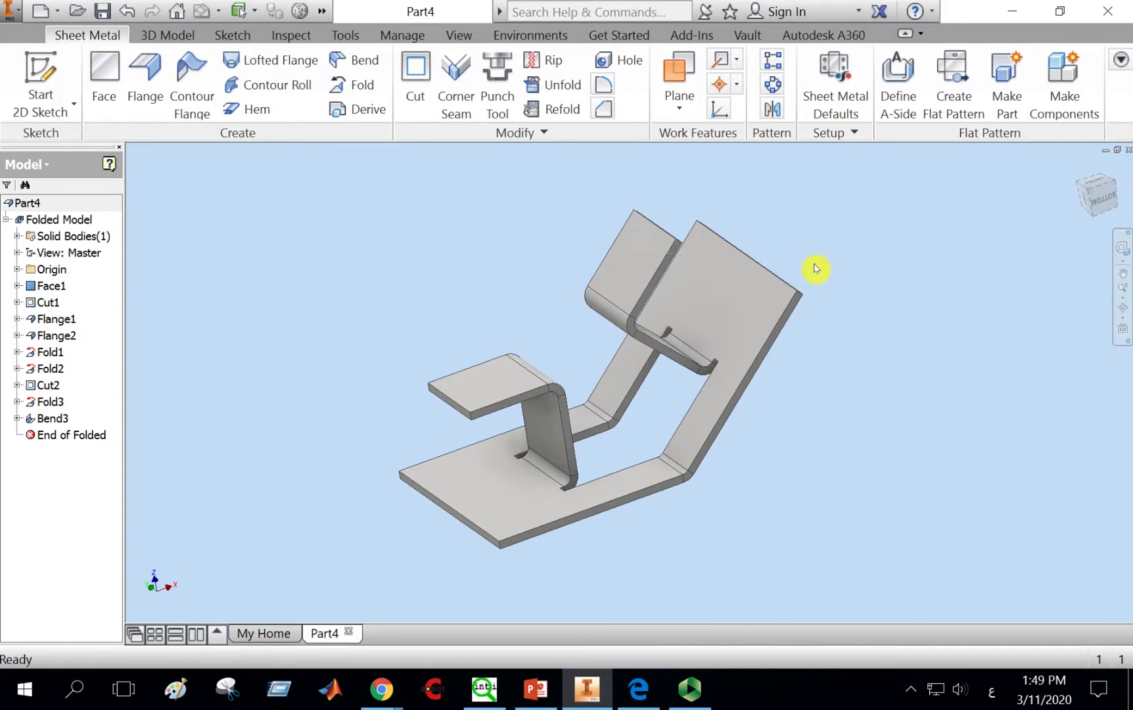
pyautogui.scroll(3, 815, 268)
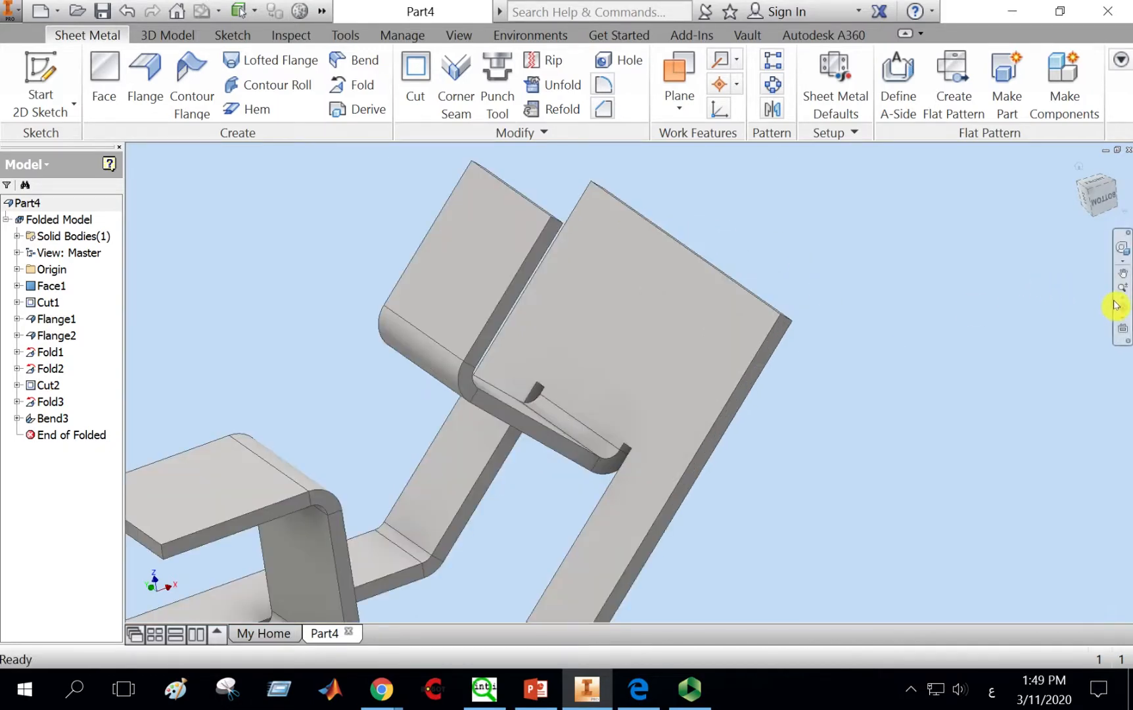
pyautogui.click(256, 109)
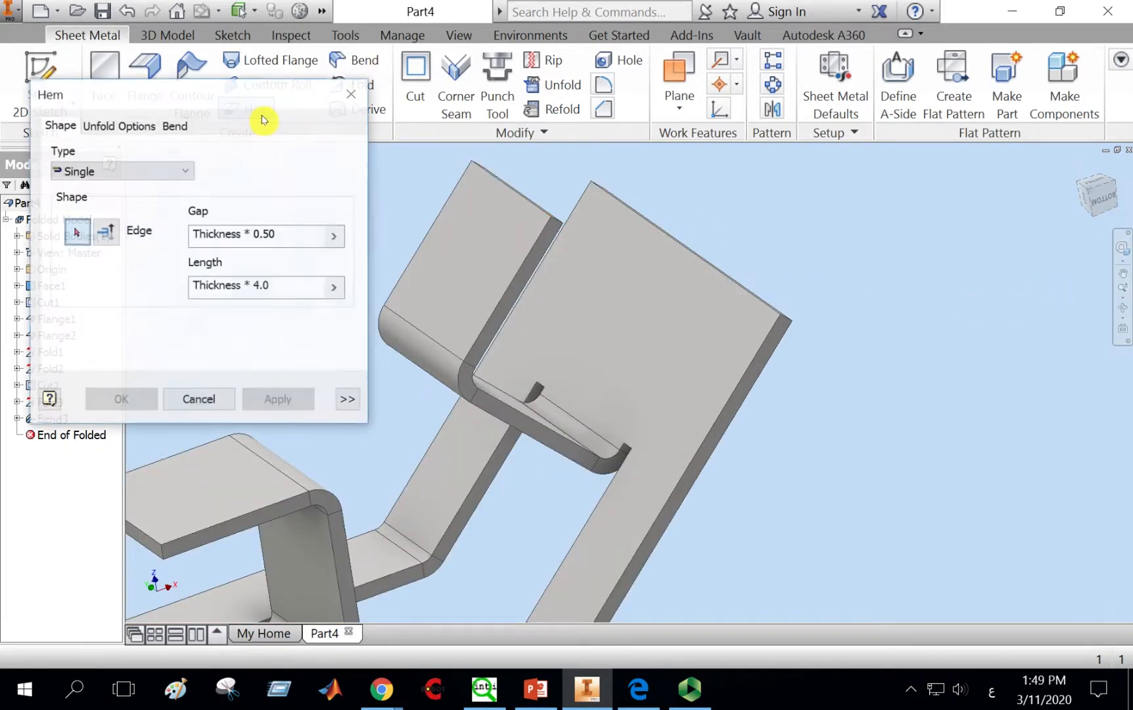
pyautogui.click(646, 224)
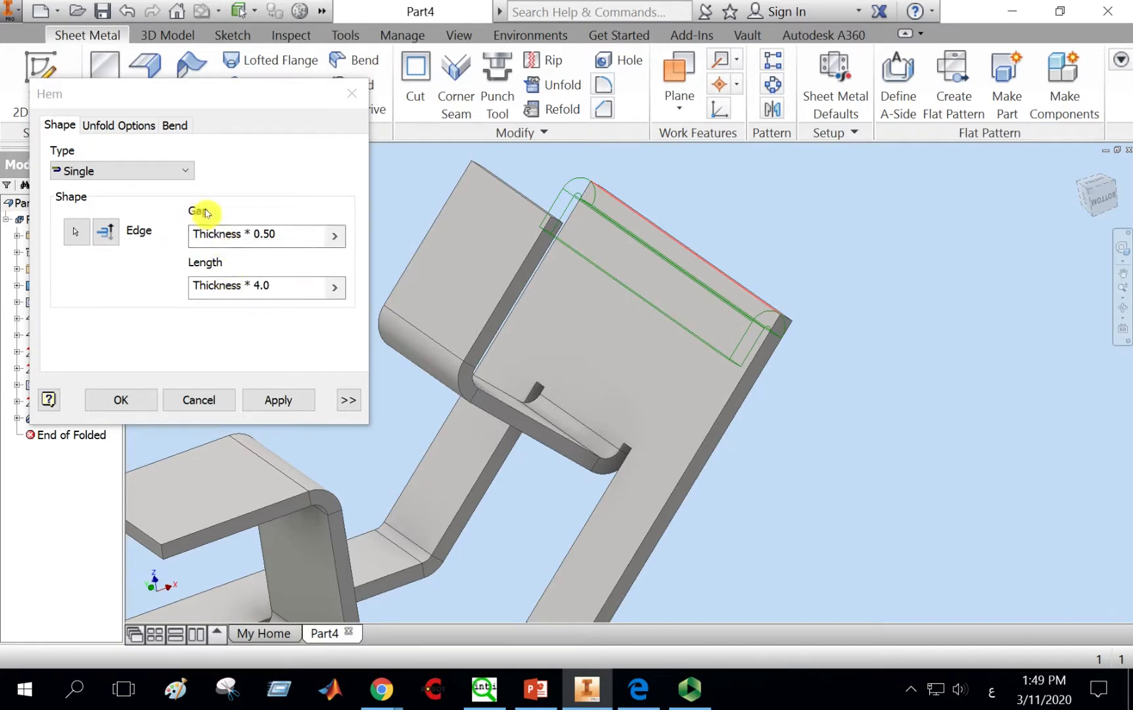
# Step: Set the hem length to Thickness * 2.0 and apply the hem
pyautogui.click(1122, 309)
pyautogui.moveTo(584, 488); pyautogui.dragTo(486, 468)
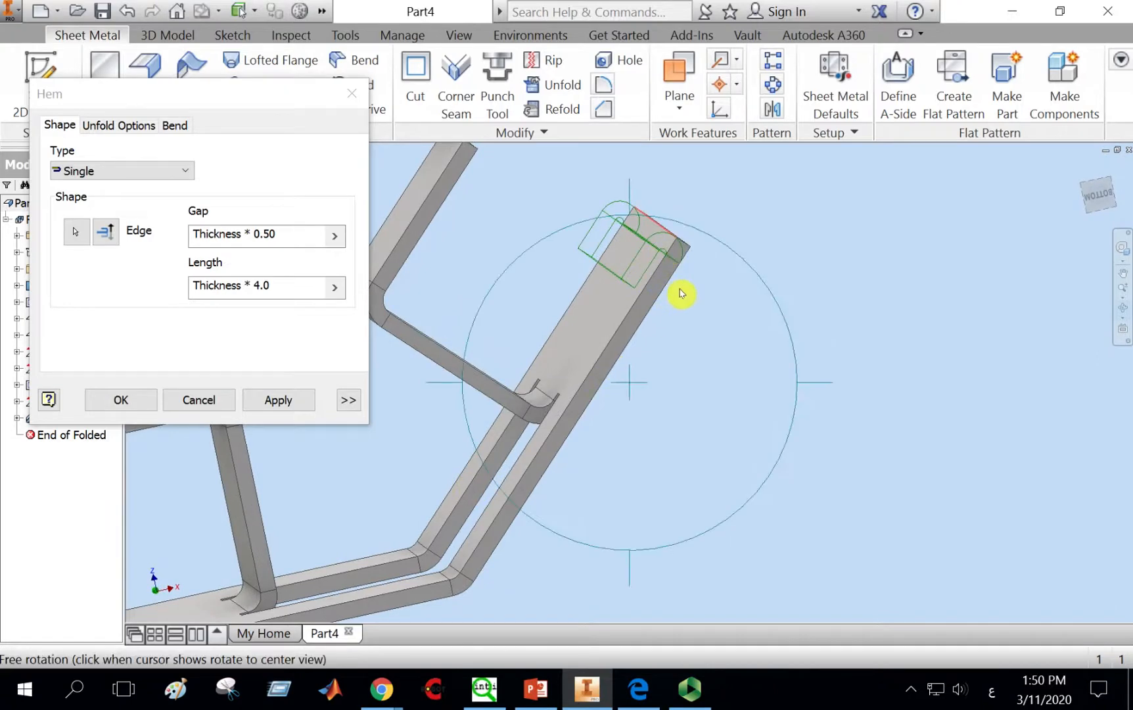
pyautogui.rightClick(681, 294)
pyautogui.click(641, 301)
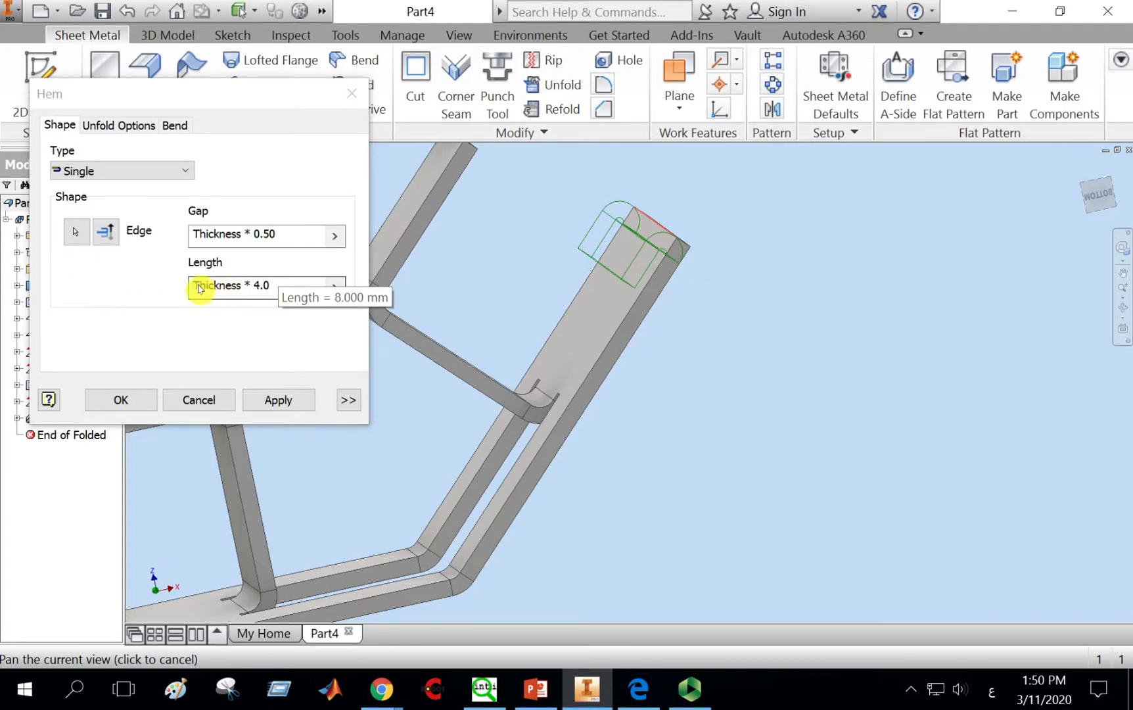
pyautogui.moveTo(256, 289); pyautogui.dragTo(261, 289)
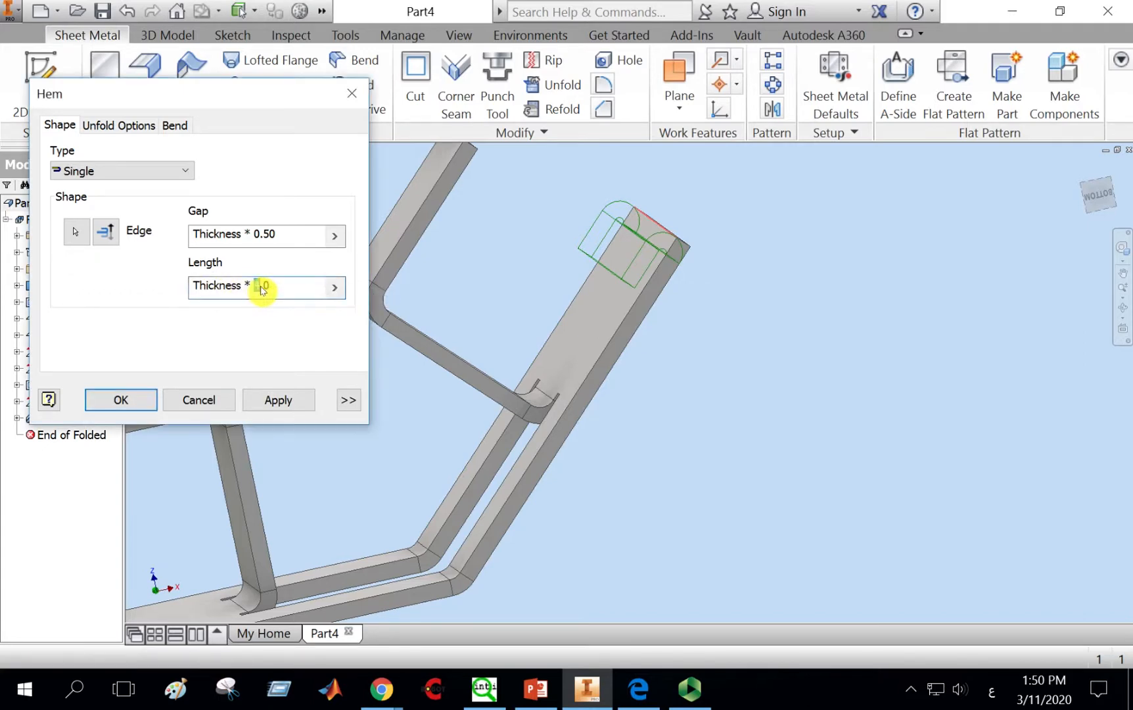
pyautogui.write('2')
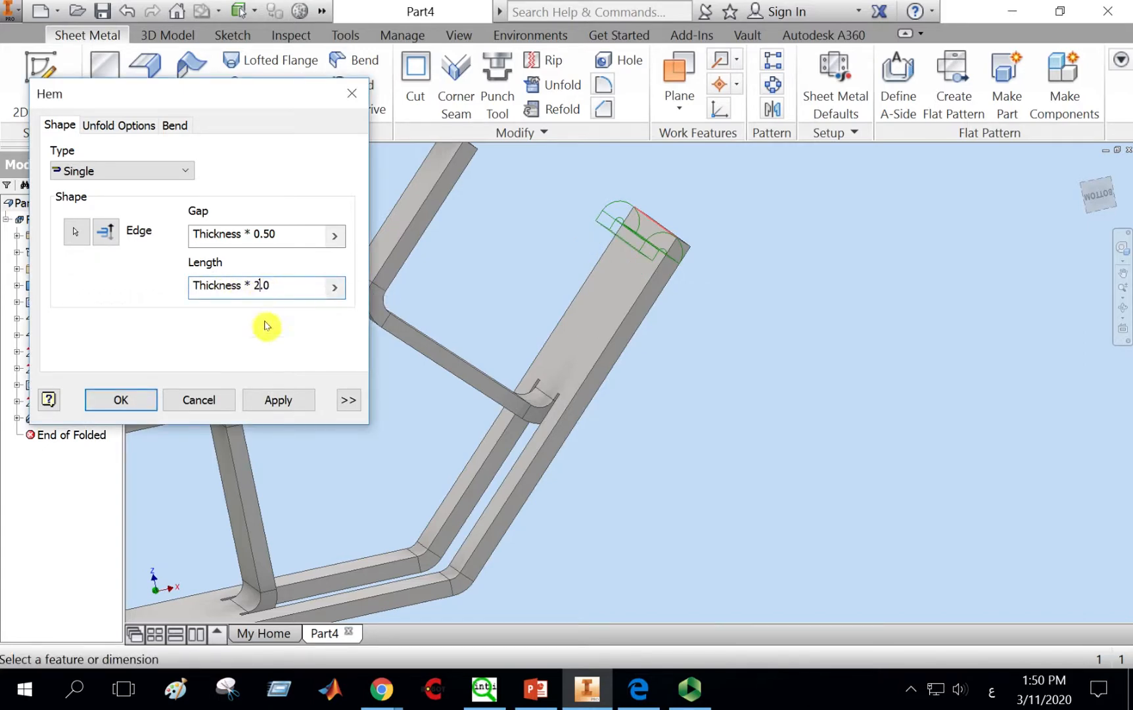
pyautogui.click(278, 400)
# Step: Add a second hem with the same settings to the front edge of the base plate
pyautogui.scroll(-3, 503, 360)
pyautogui.moveTo(496, 429); pyautogui.dragTo(675, 429, button='middle')
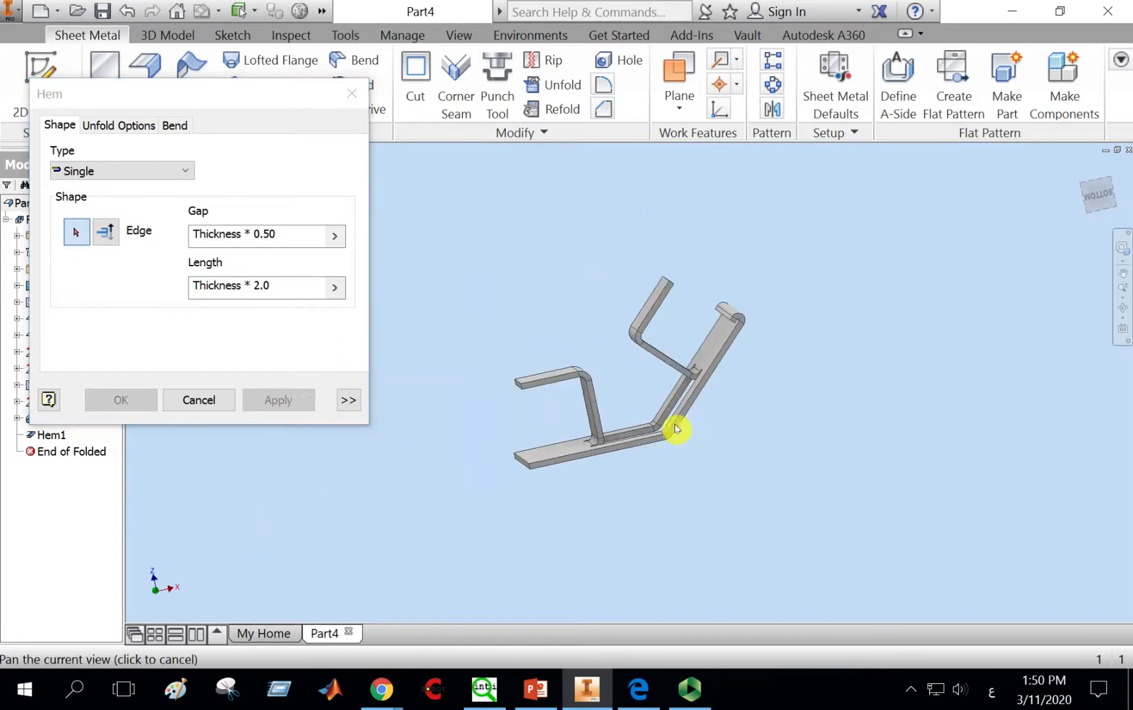
pyautogui.scroll(4, 505, 441)
pyautogui.click(545, 487)
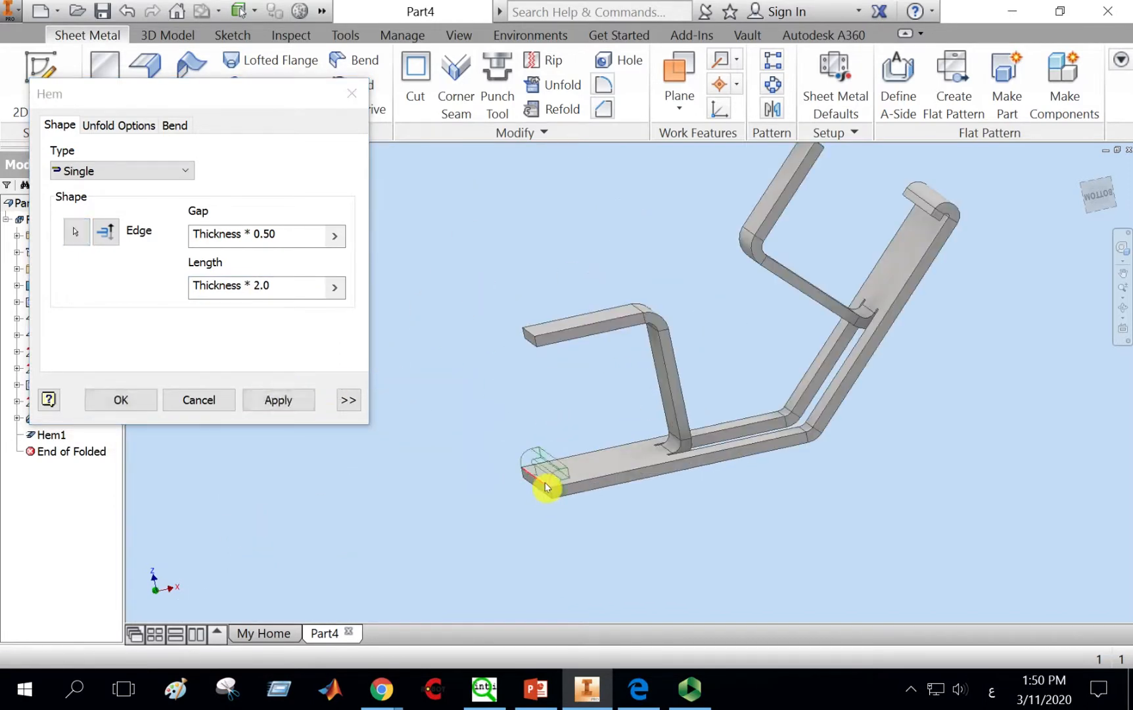
pyautogui.click(256, 395)
pyautogui.click(206, 402)
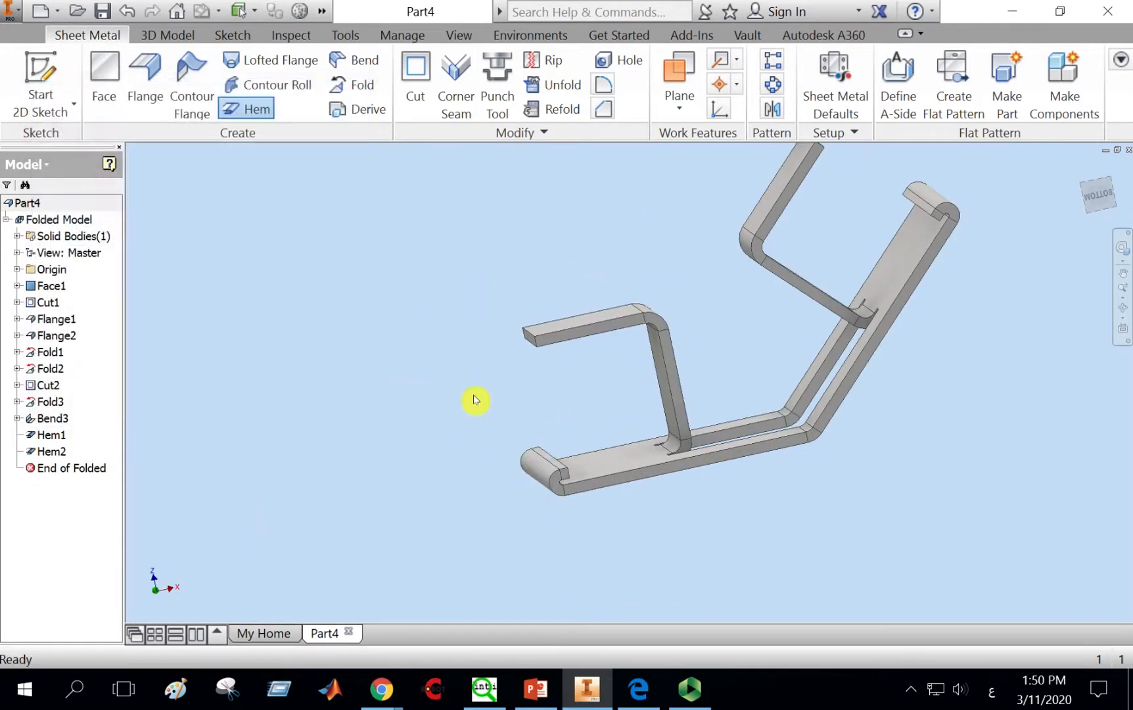
# Step: Unfold the bend between the base plate and the inclined plate, using the base plate as the stationary reference
pyautogui.moveTo(630, 373); pyautogui.dragTo(487, 354, button='middle')
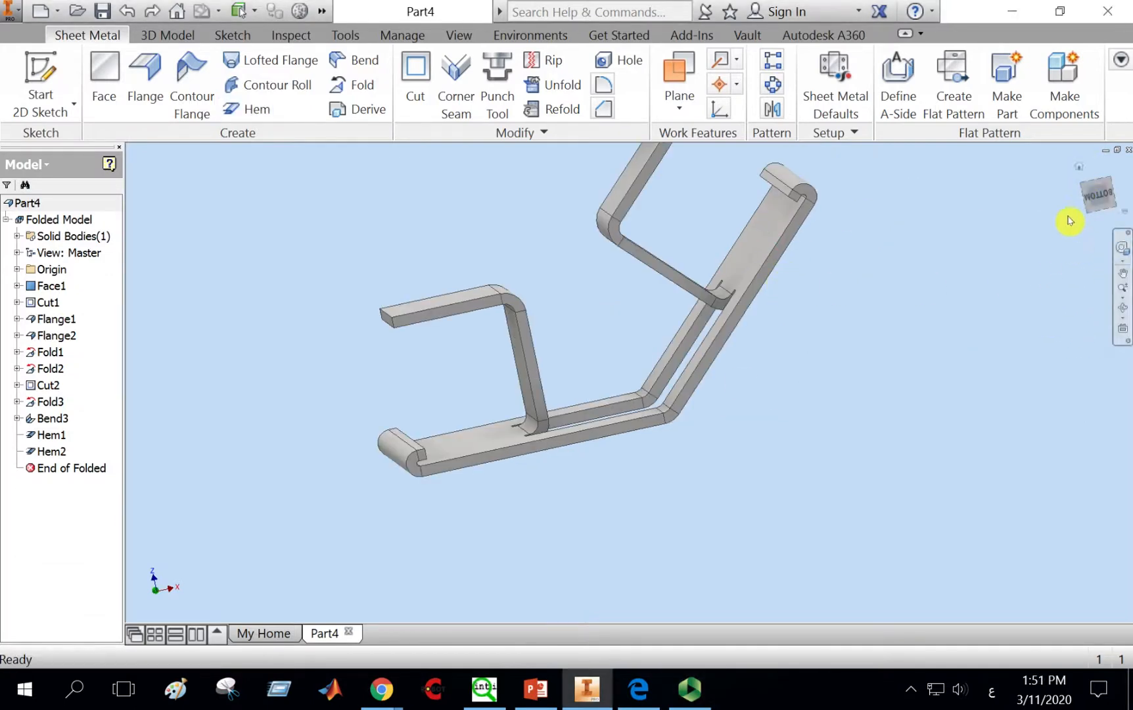
pyautogui.click(1123, 307)
pyautogui.moveTo(725, 337); pyautogui.dragTo(721, 381)
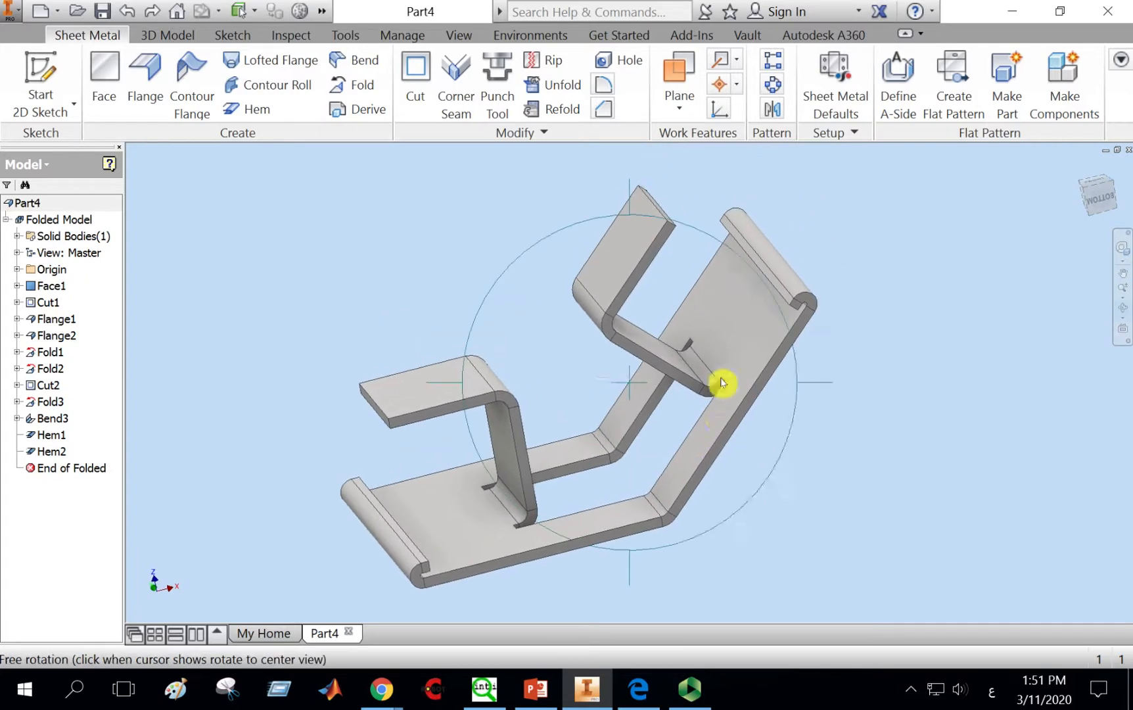
pyautogui.rightClick(721, 380)
pyautogui.click(809, 377)
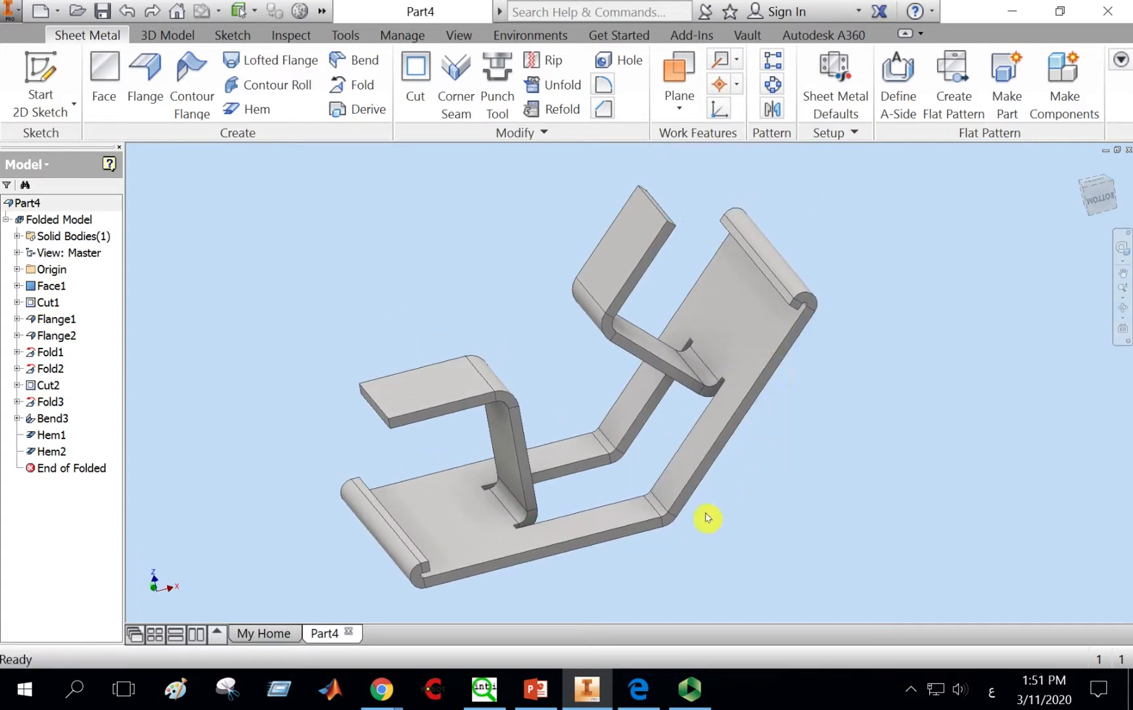
pyautogui.moveTo(750, 440); pyautogui.dragTo(761, 424, button='middle')
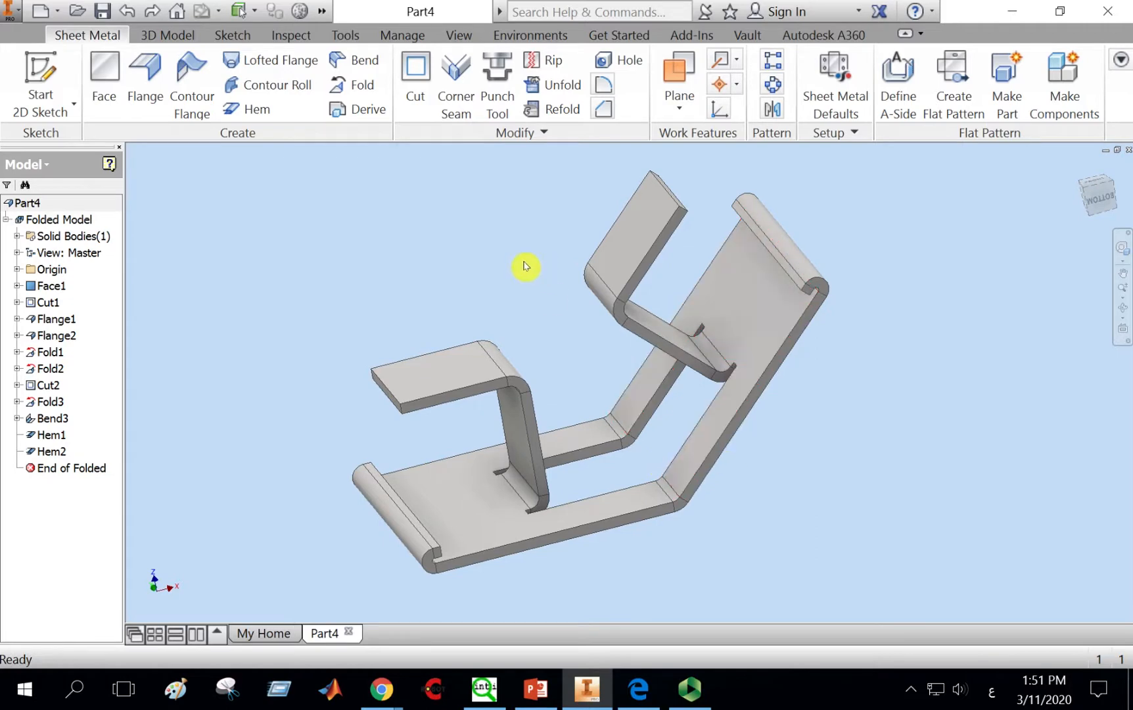
pyautogui.click(561, 89)
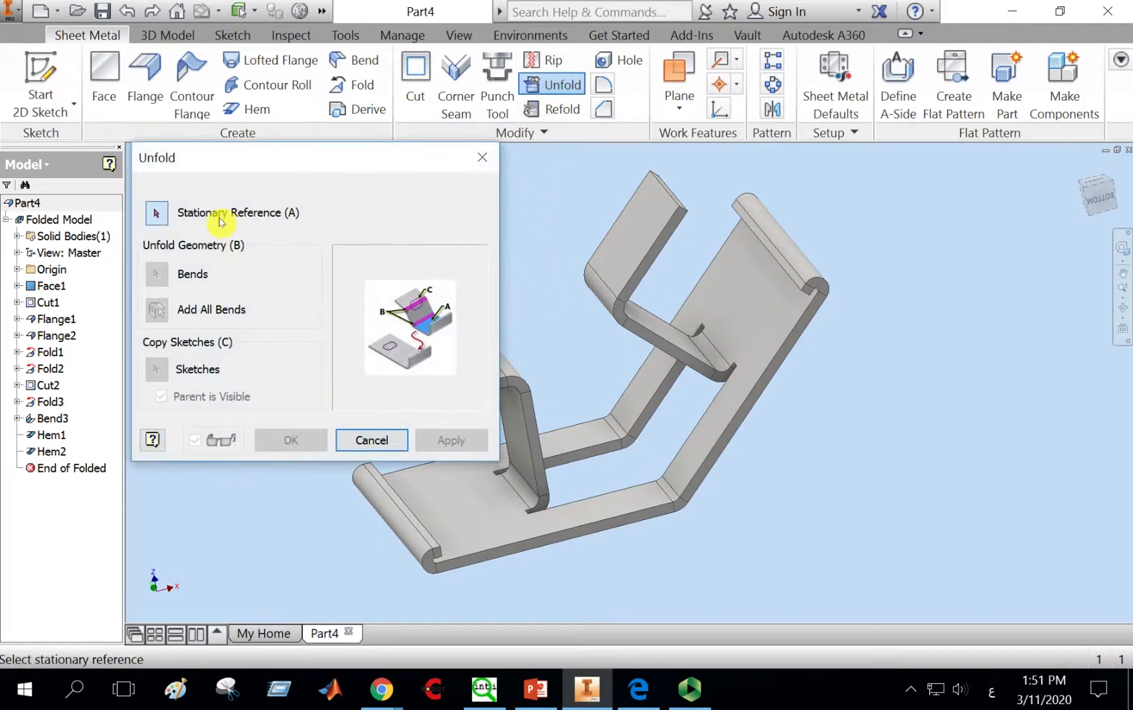
pyautogui.moveTo(328, 163); pyautogui.dragTo(248, 79)
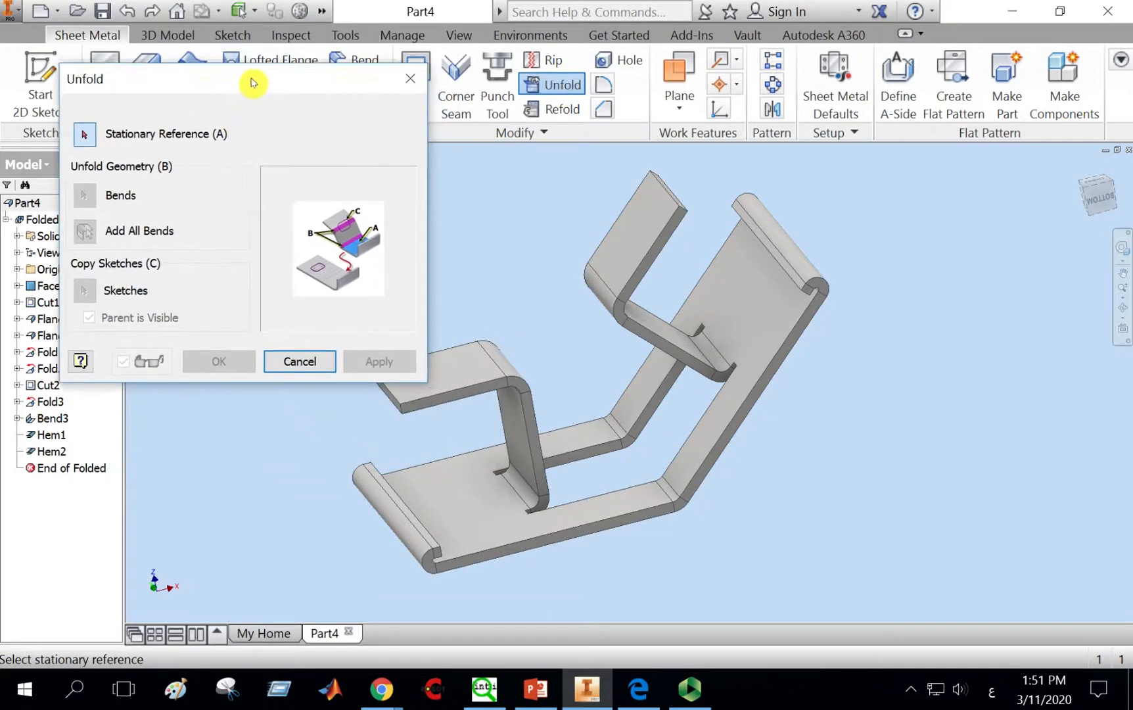
pyautogui.click(463, 499)
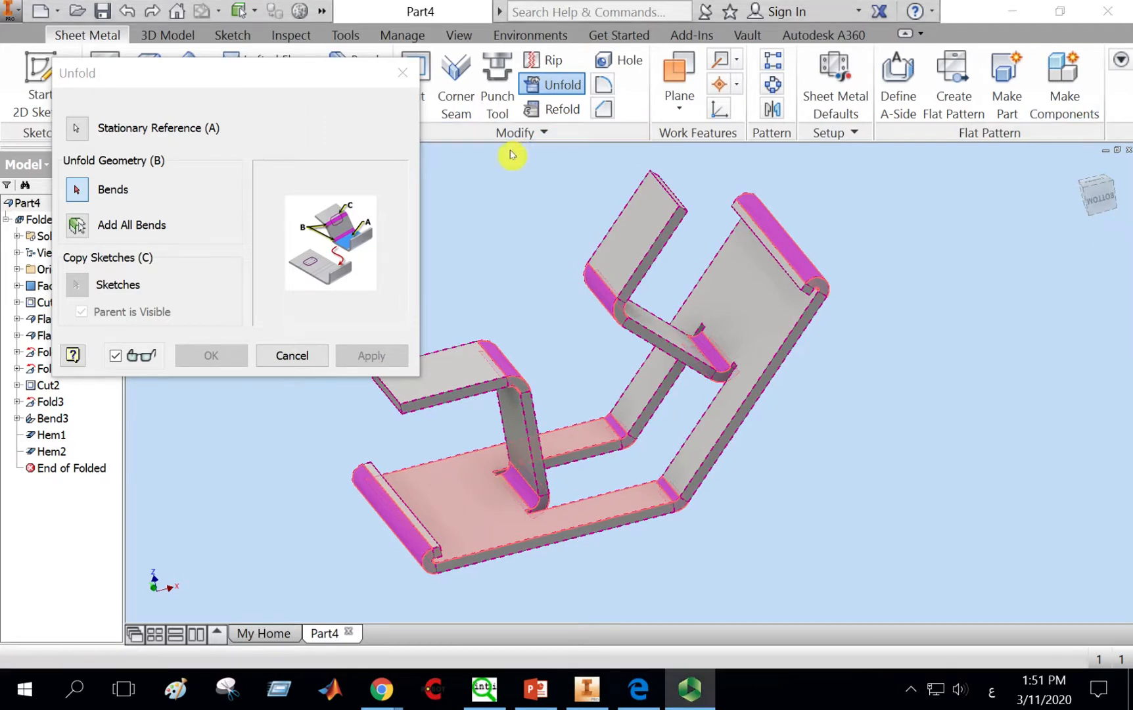
pyautogui.click(620, 432)
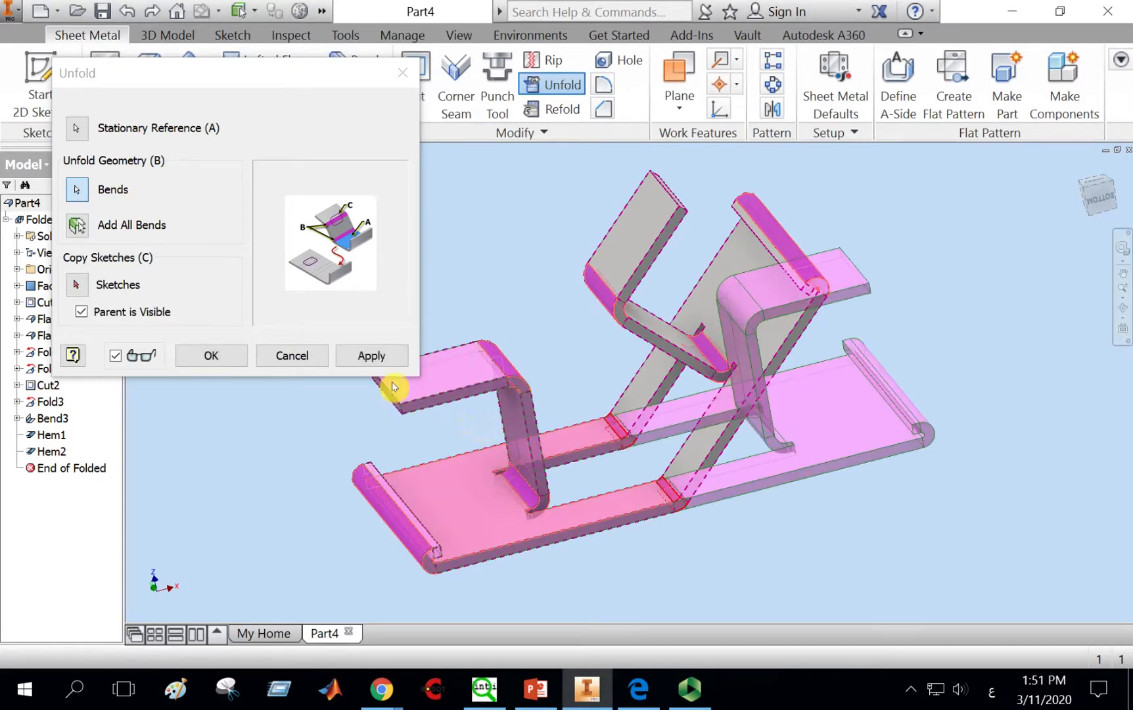
pyautogui.click(343, 355)
pyautogui.click(294, 356)
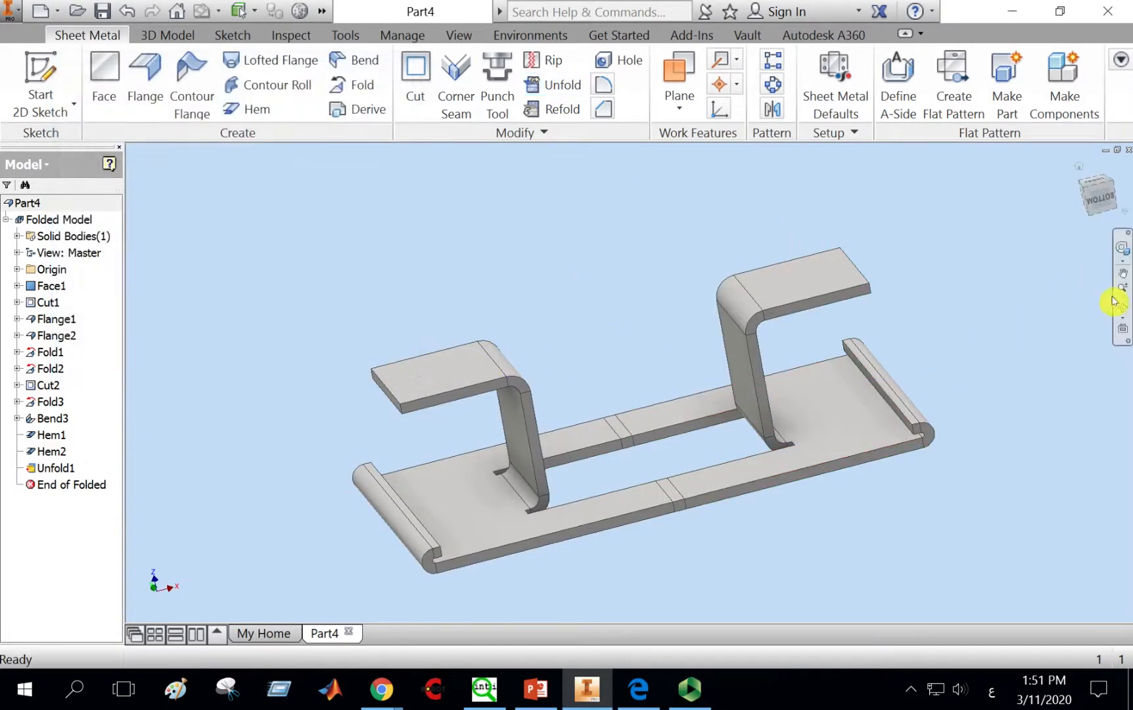
# Step: Inspect the partly unfolded part from the front view and at an angle
pyautogui.click(1103, 200)
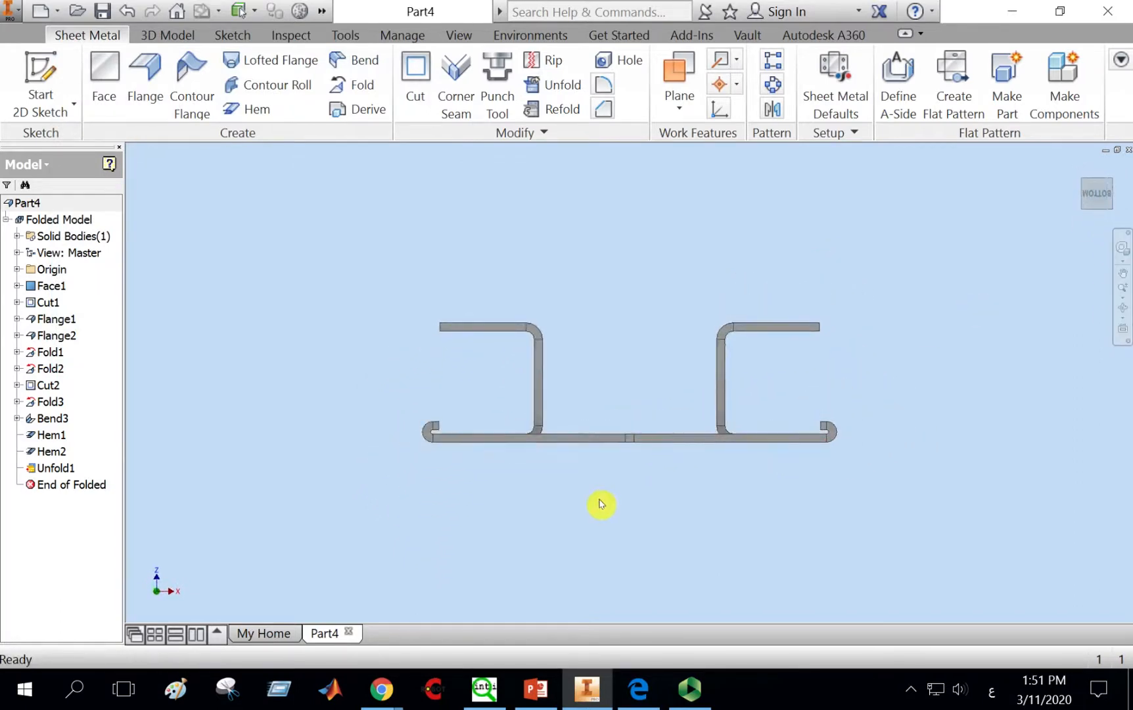
pyautogui.click(1122, 309)
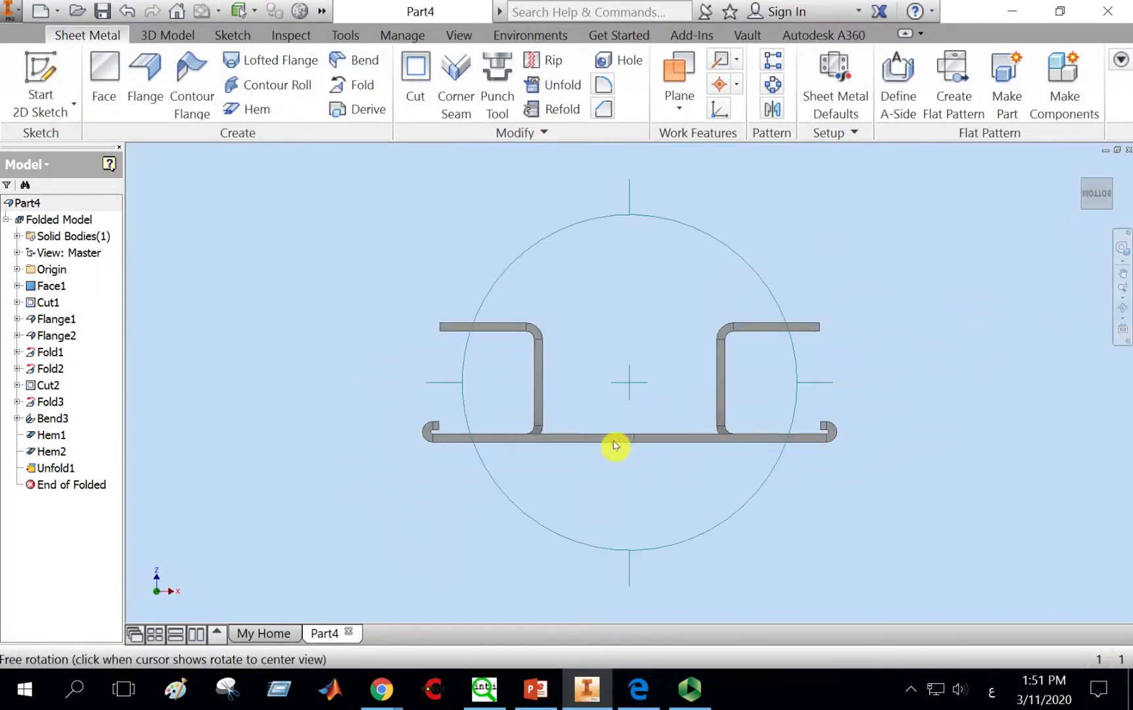
pyautogui.moveTo(614, 447); pyautogui.dragTo(599, 518)
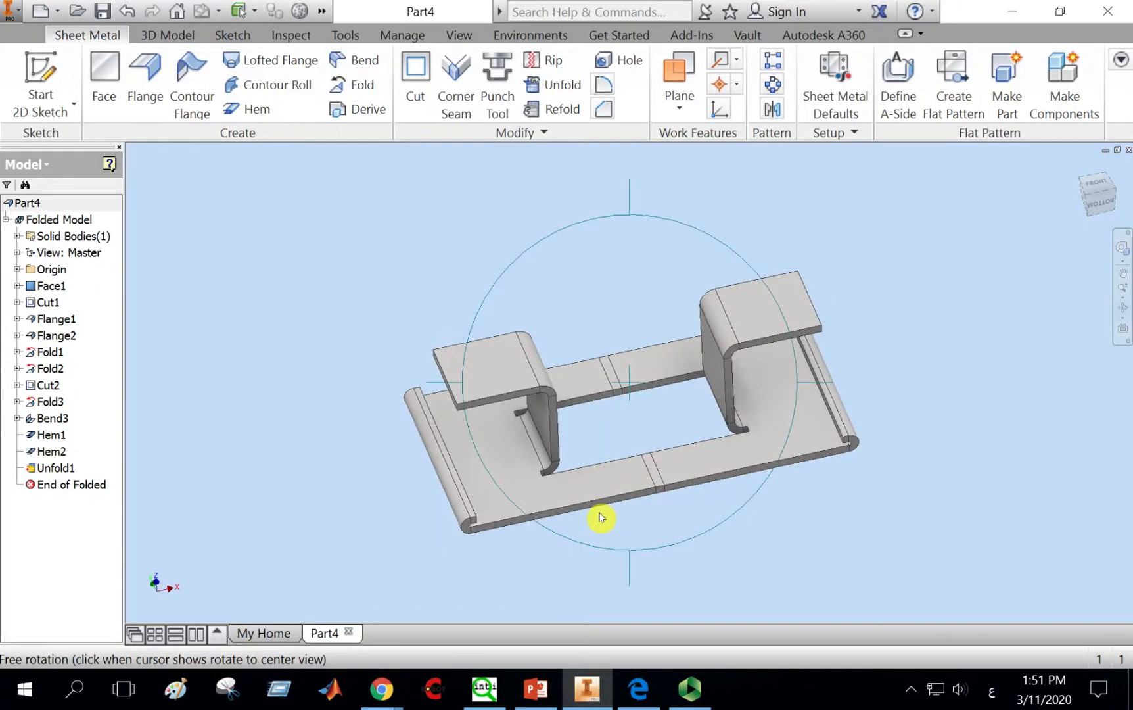
pyautogui.press('Escape')
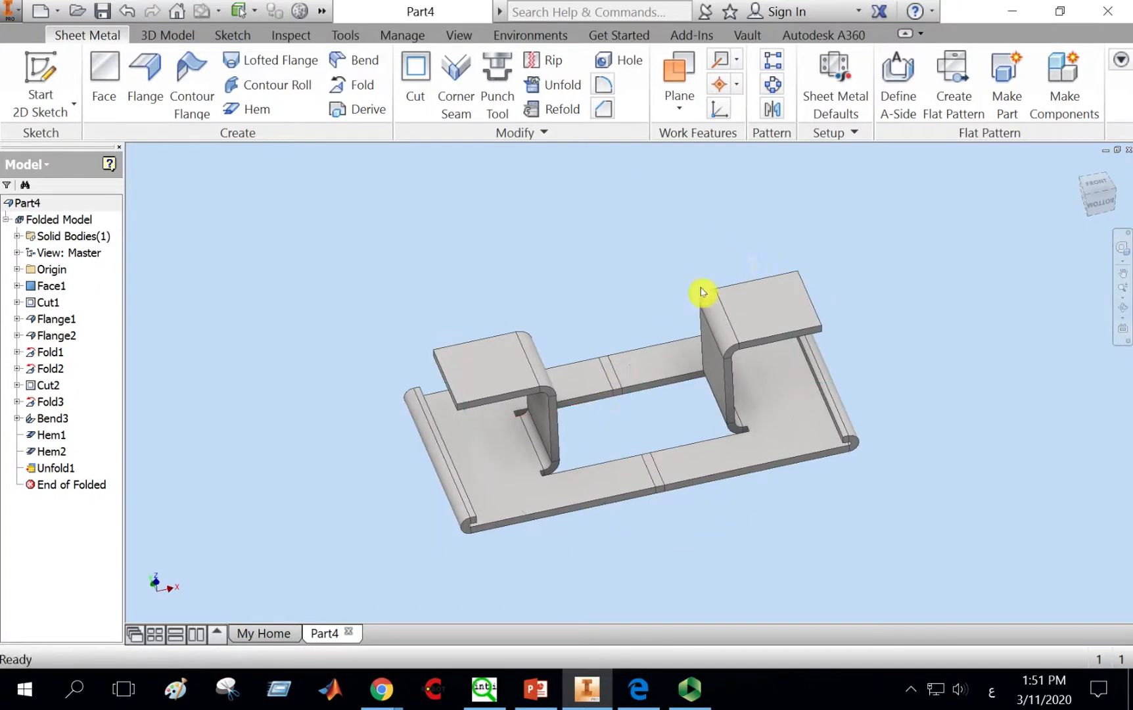